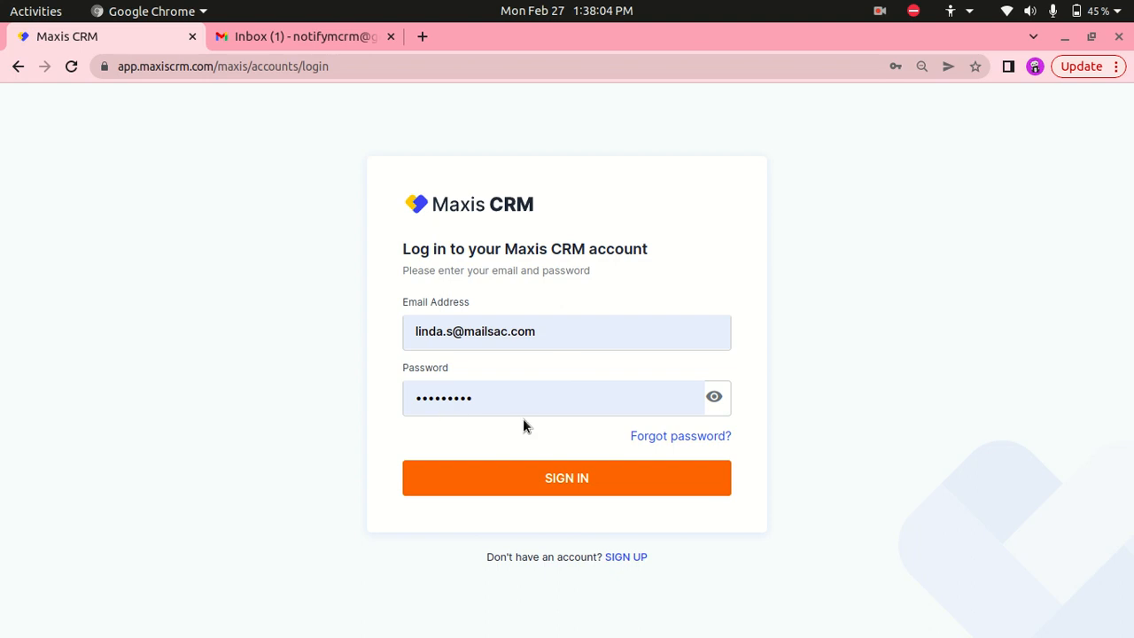
Sign in to the CRM with the prefilled credentials and look over the charts on My Dashboard
left_click(494, 476)
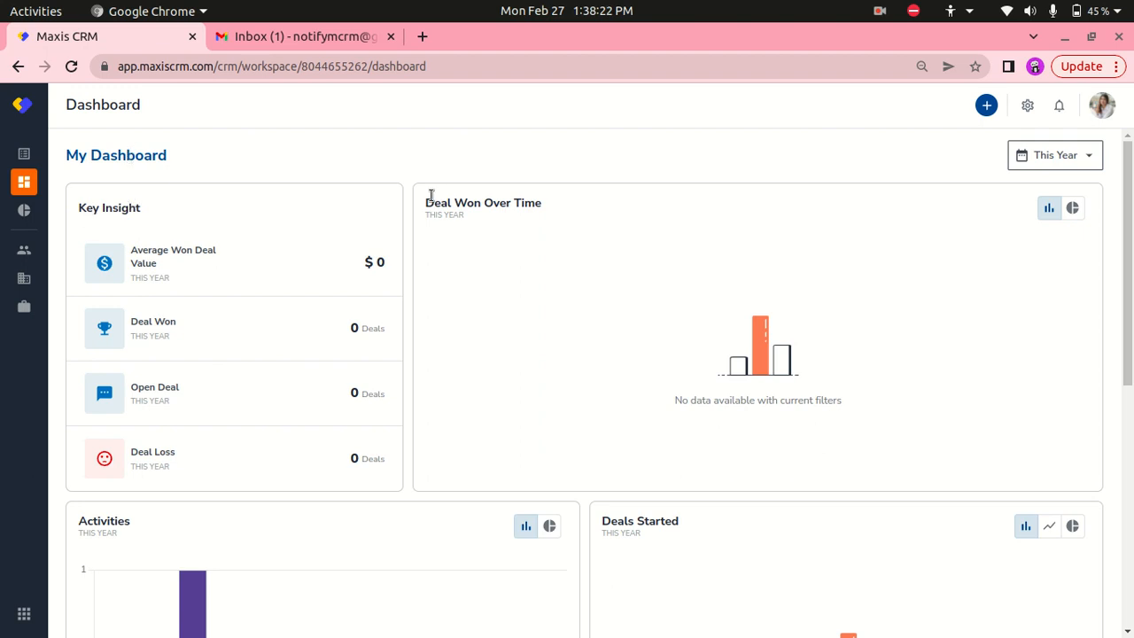
left_click_drag(434, 202, 549, 206)
left_click(550, 204)
scroll(292, 421, "down", 2)
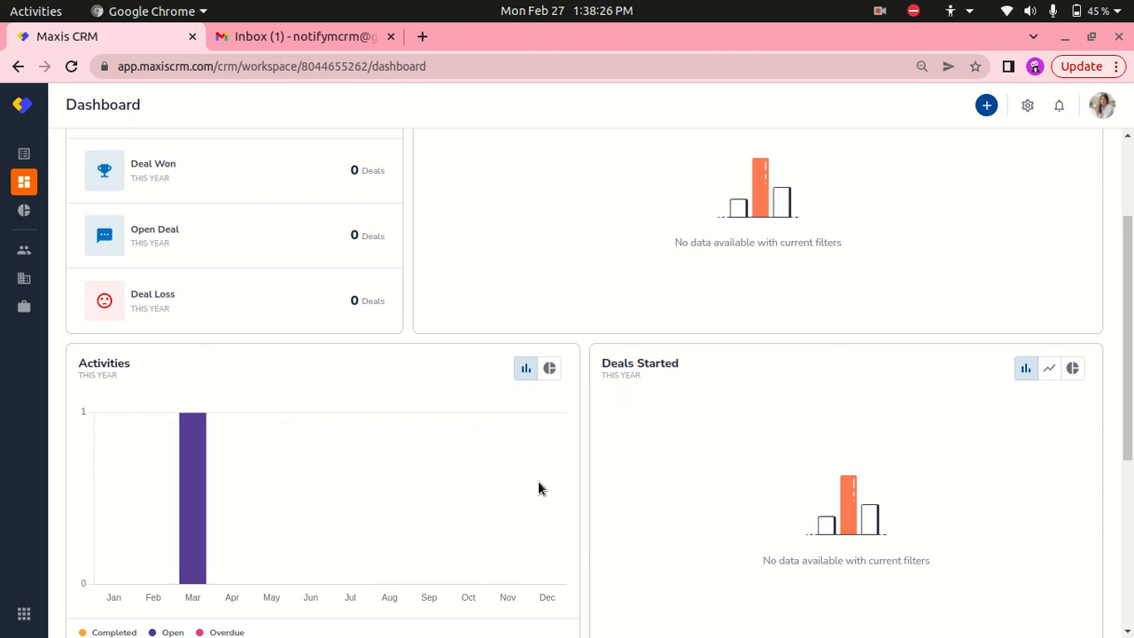
scroll(538, 480, "down", 3)
scroll(429, 447, "up", 5)
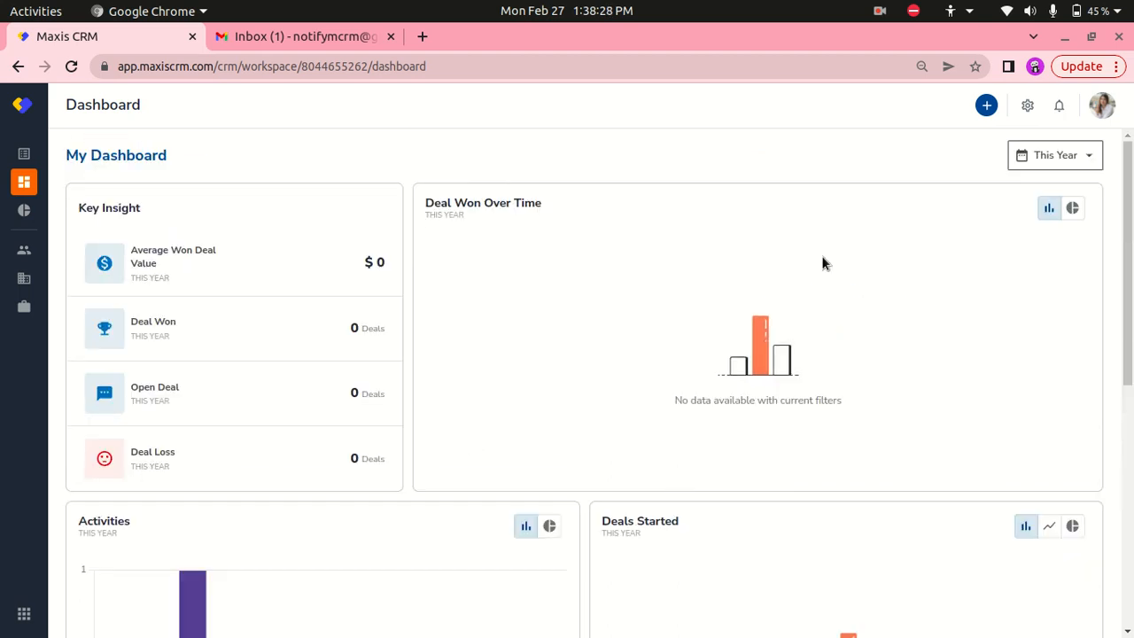
Uninstall the connected Gmail app from the account's integration settings
left_click(1027, 105)
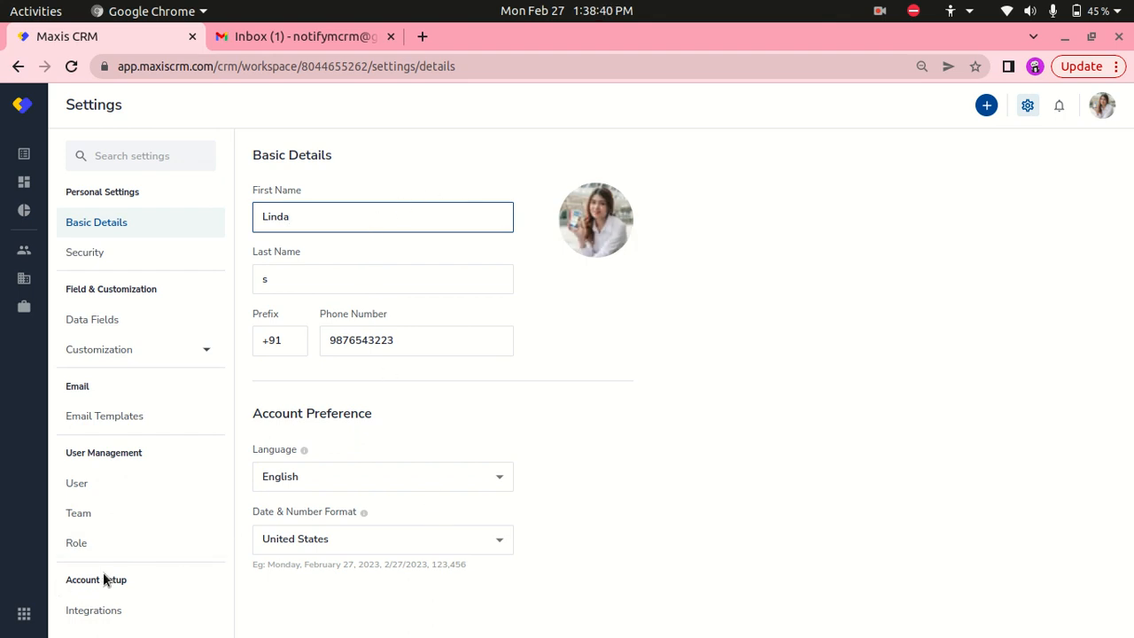
left_click(88, 612)
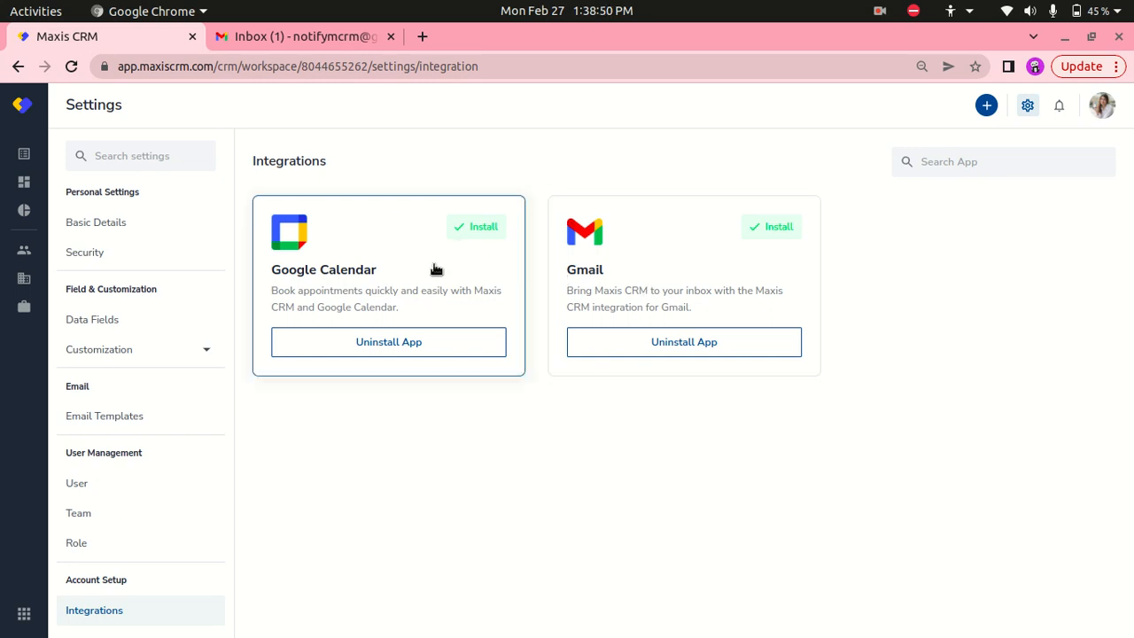
left_click(653, 281)
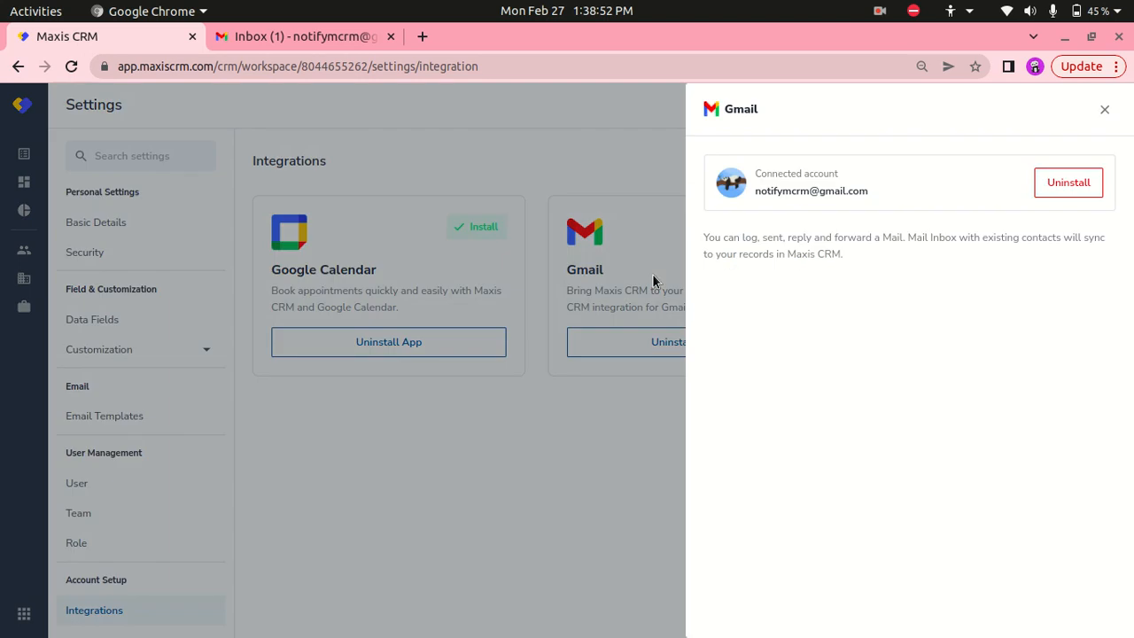
left_click(1063, 183)
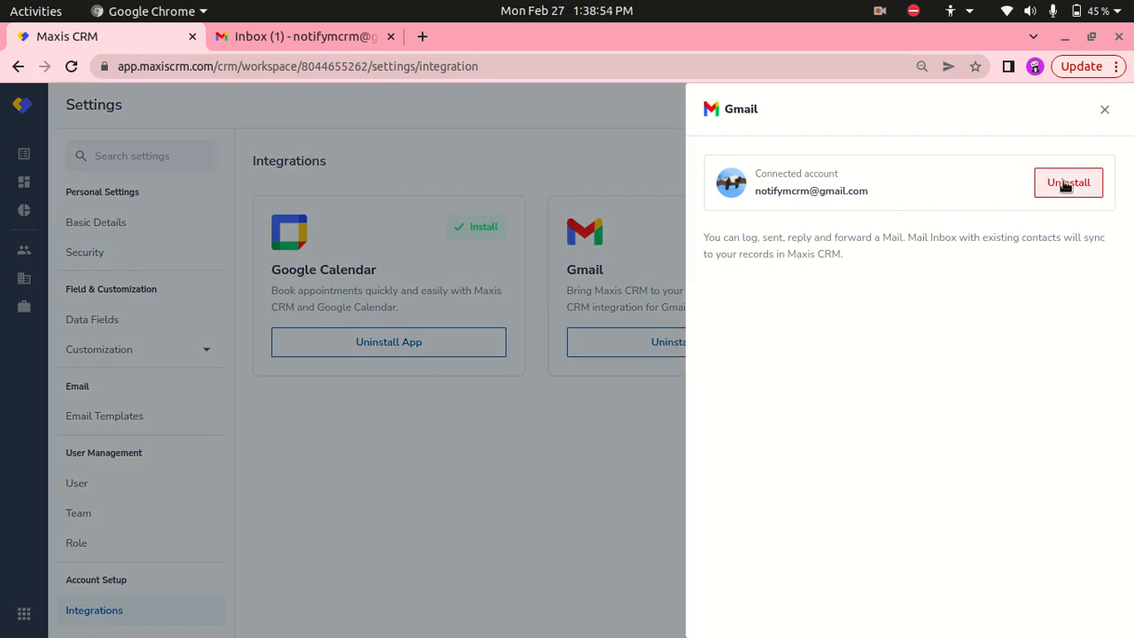
left_click(678, 430)
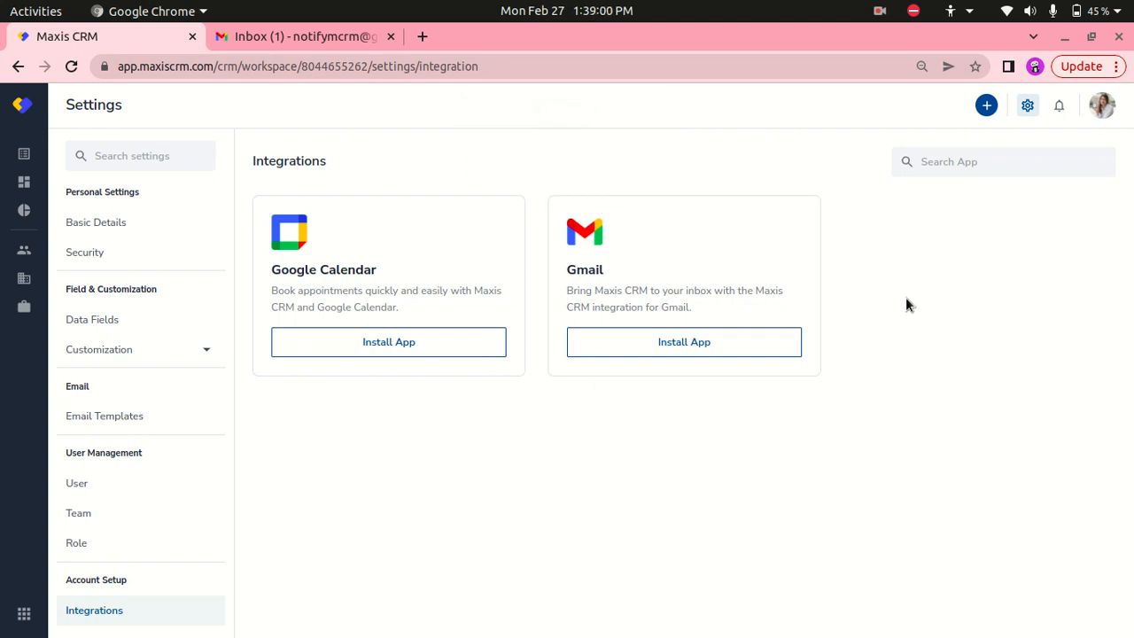
Start connecting Gmail to Maxis CRM and choose the existing Google account for the authorization
left_click(710, 282)
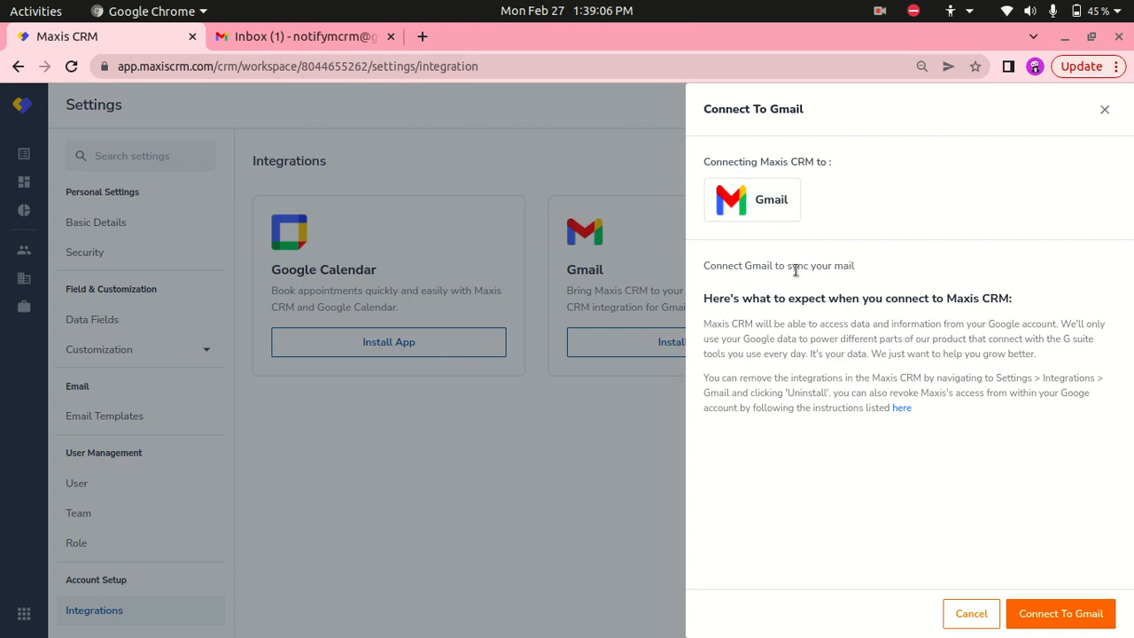
left_click(763, 201)
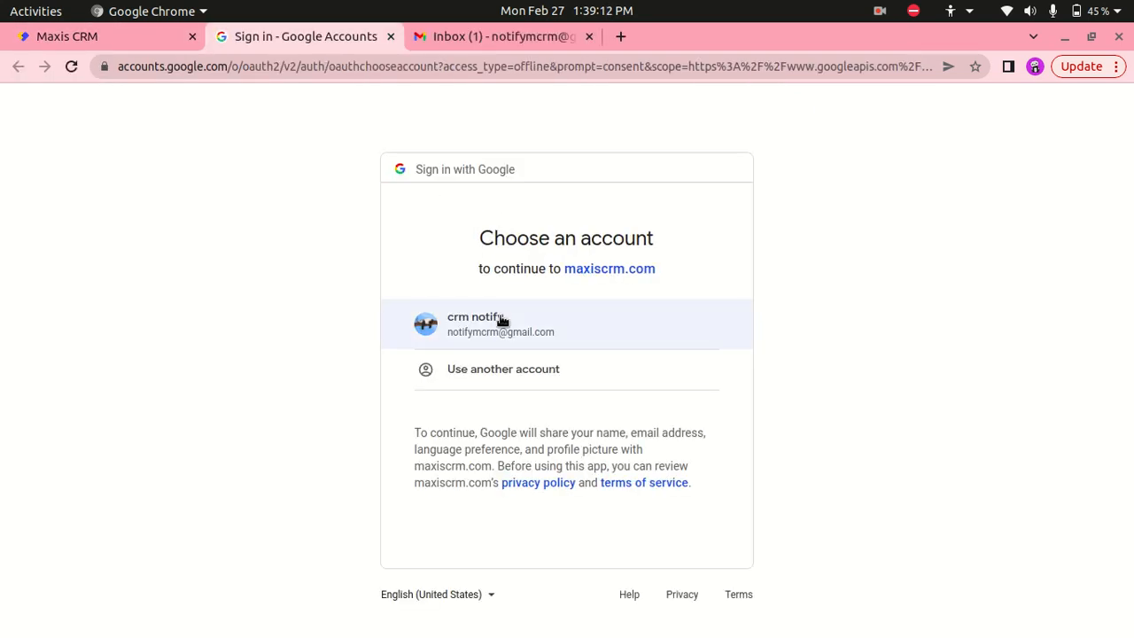
left_click(502, 321)
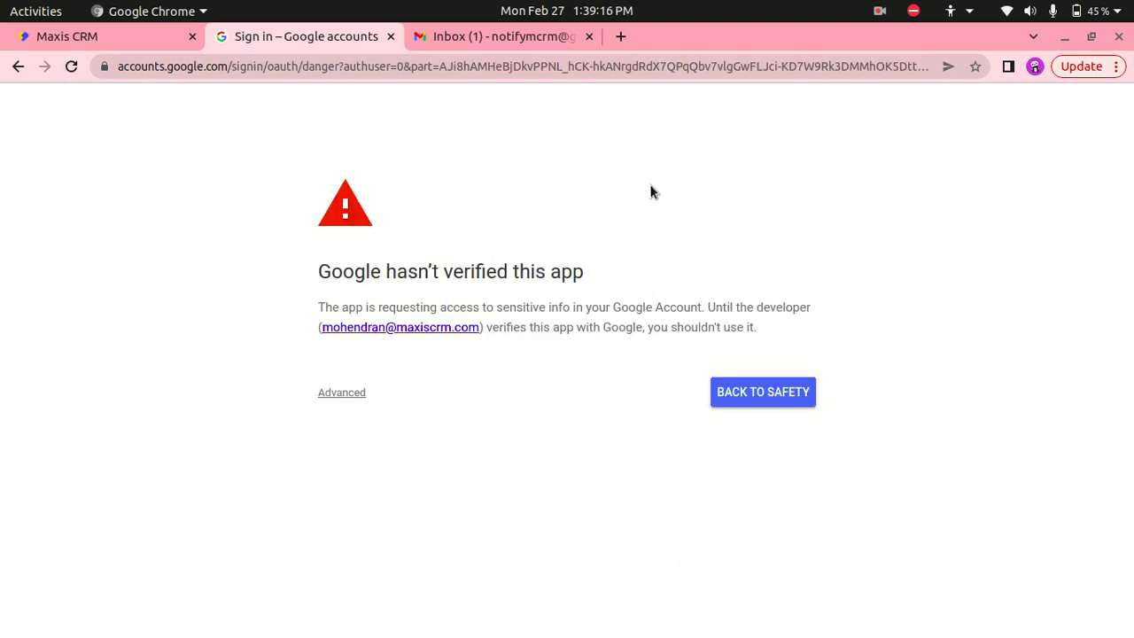
Read Google's unverified app notice, show its advanced options and proceed to maxiscrm.com (unsafe)
left_click_drag(306, 265, 628, 267)
left_click(627, 268)
left_click_drag(317, 307, 692, 307)
double_click(519, 311)
left_click(692, 306)
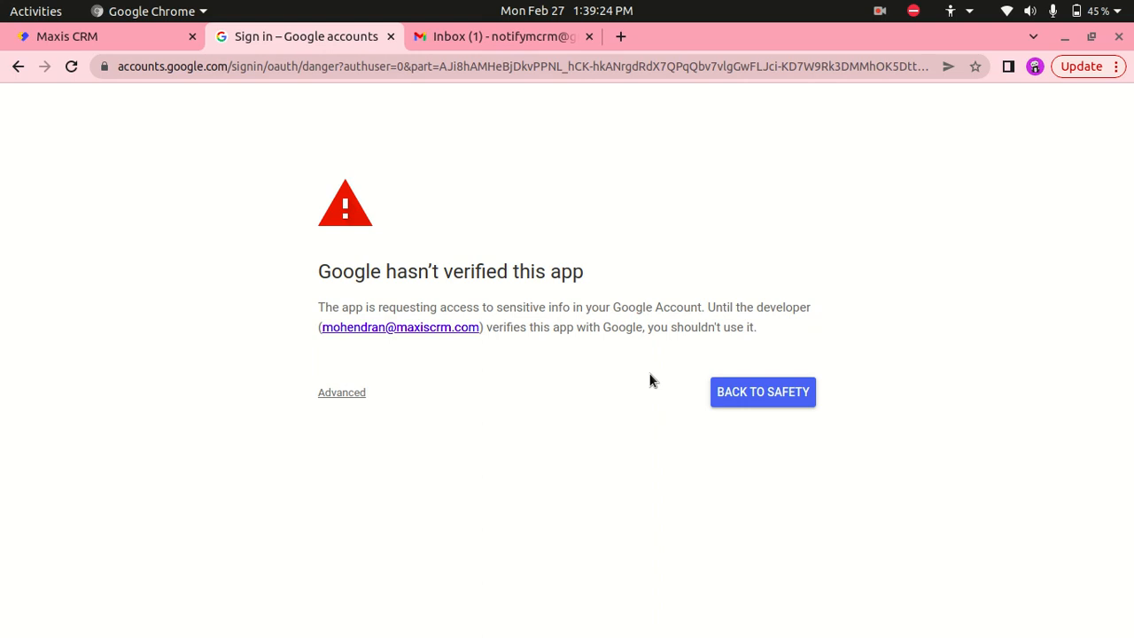
left_click(348, 398)
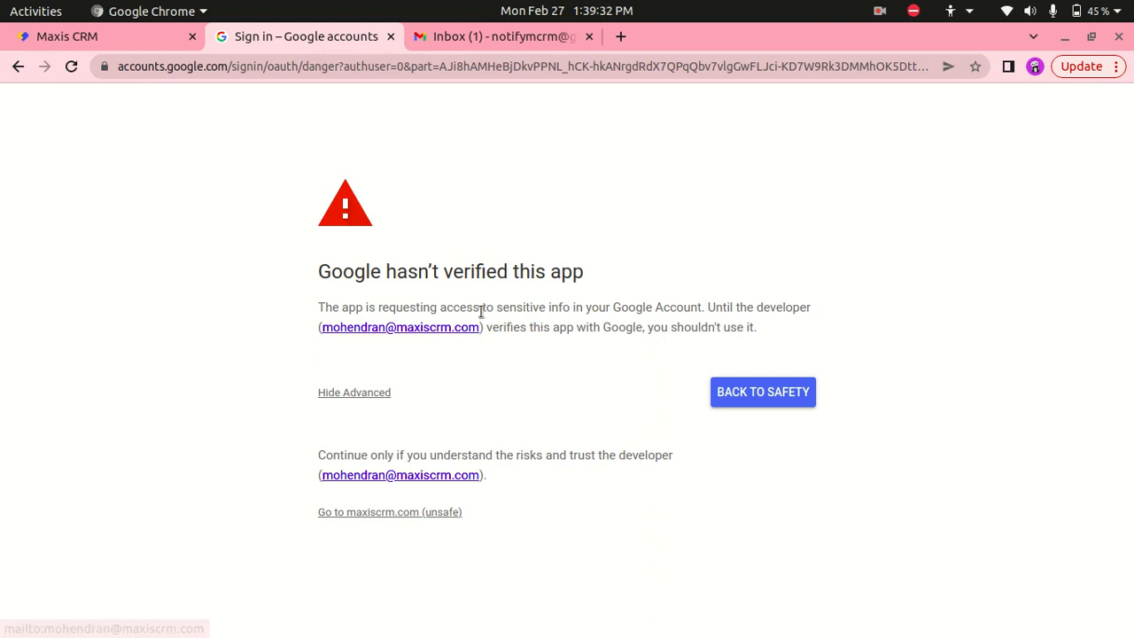
left_click_drag(486, 311, 560, 310)
left_click(560, 310)
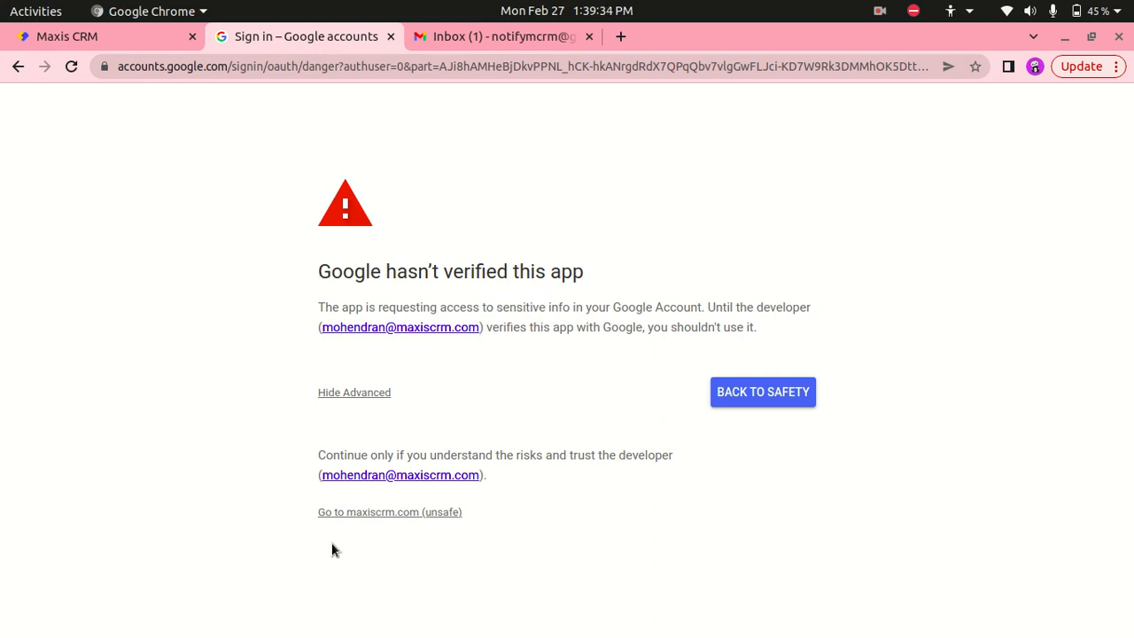
left_click(337, 516)
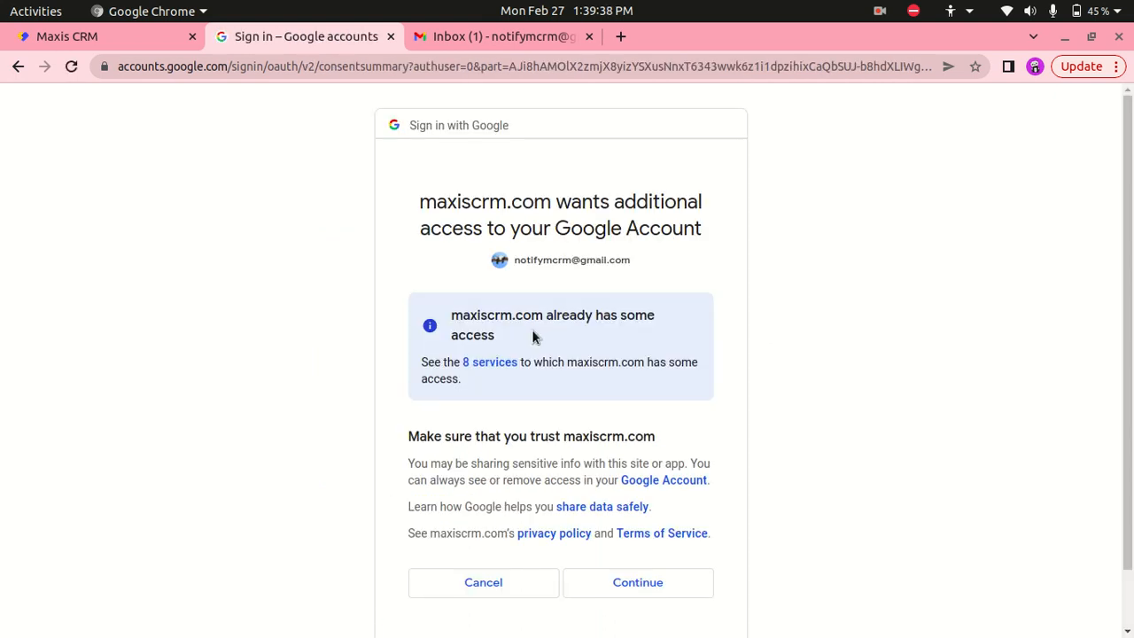
Examine the services maxiscrm.com can access, expanding the email, drafts, calendar and Pub/Sub permissions
left_click(499, 366)
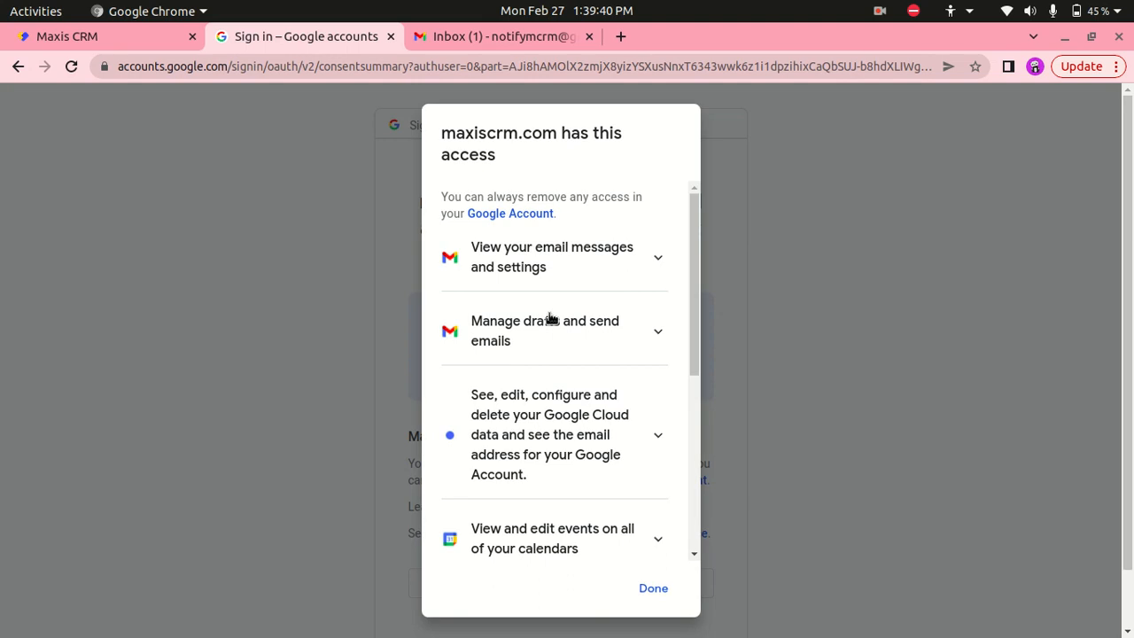
left_click(557, 267)
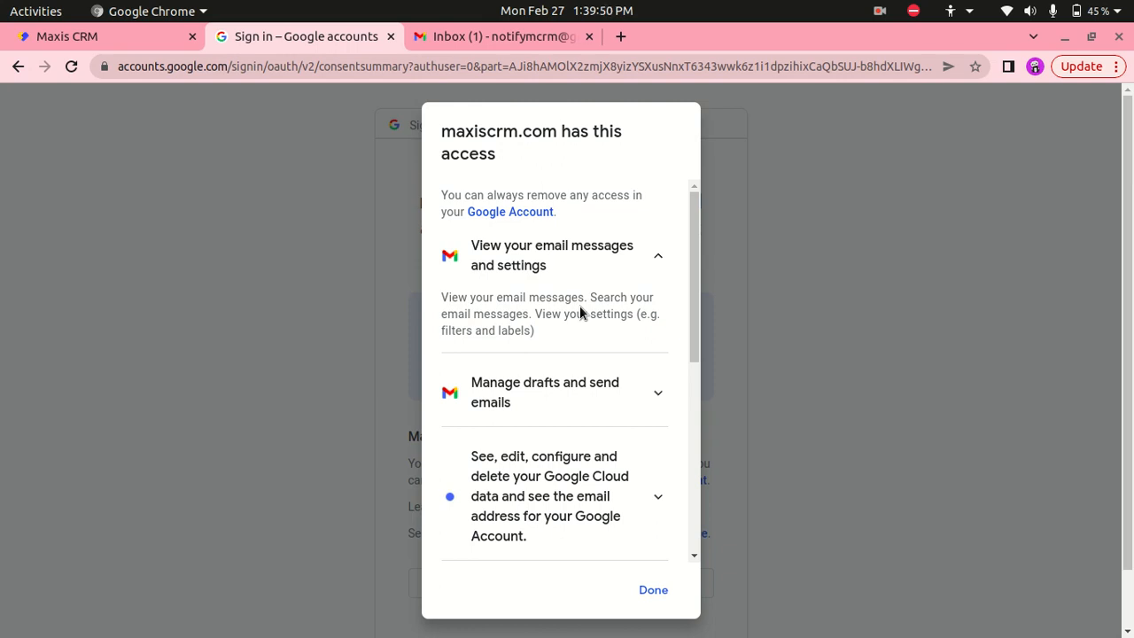
left_click(628, 392)
scroll(603, 409, "down", 3)
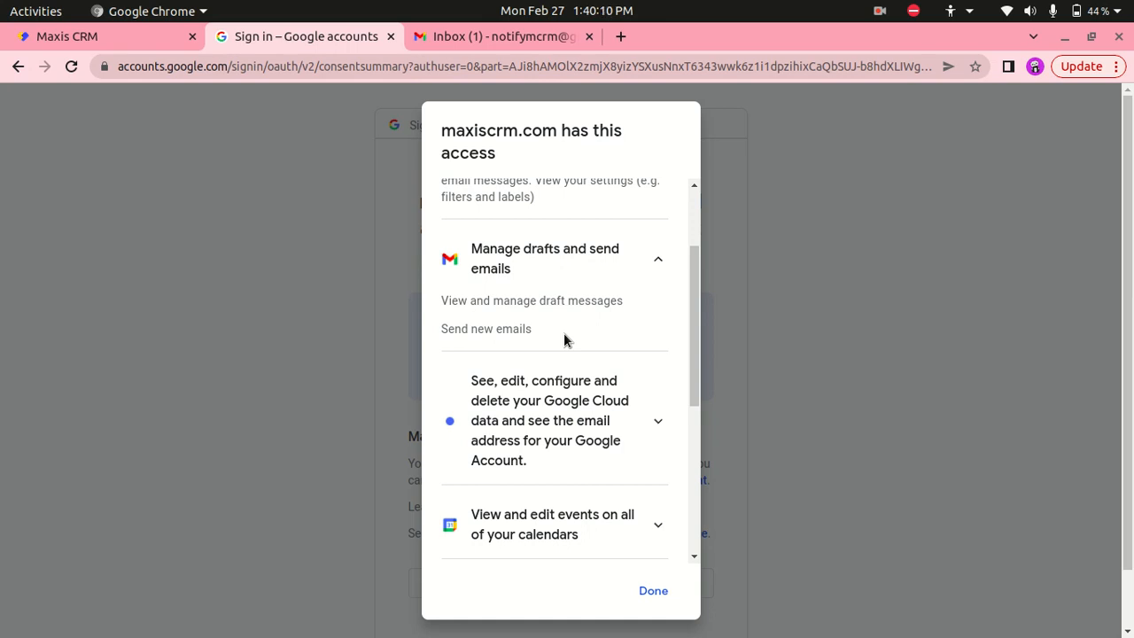
scroll(501, 404, "down", 3)
left_click(501, 405)
scroll(519, 456, "down", 3)
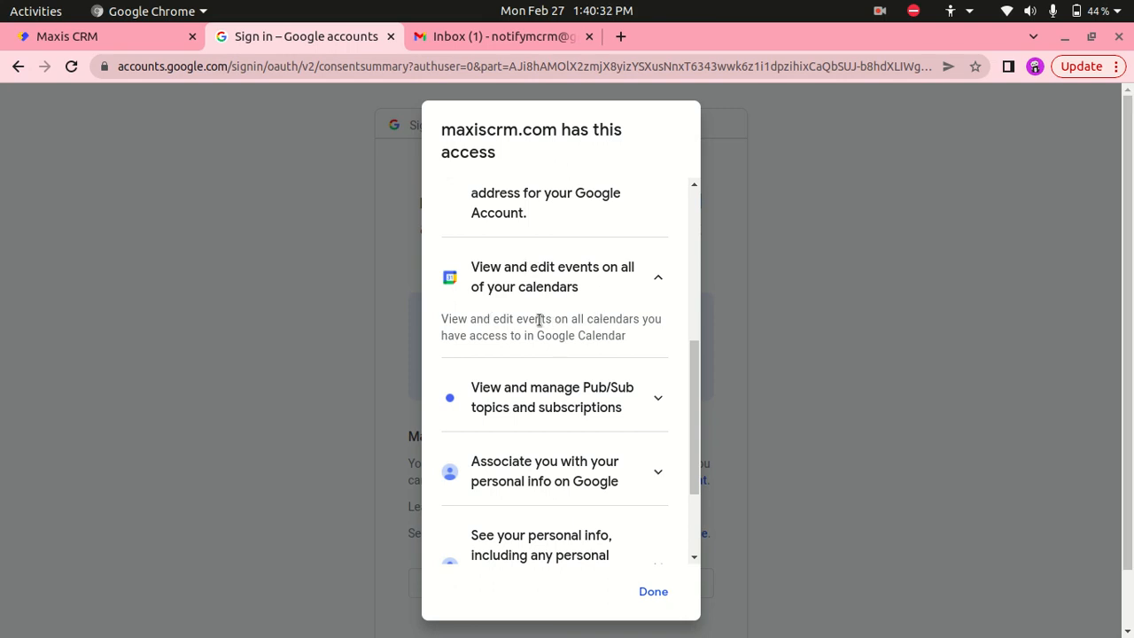
scroll(586, 344, "down", 2)
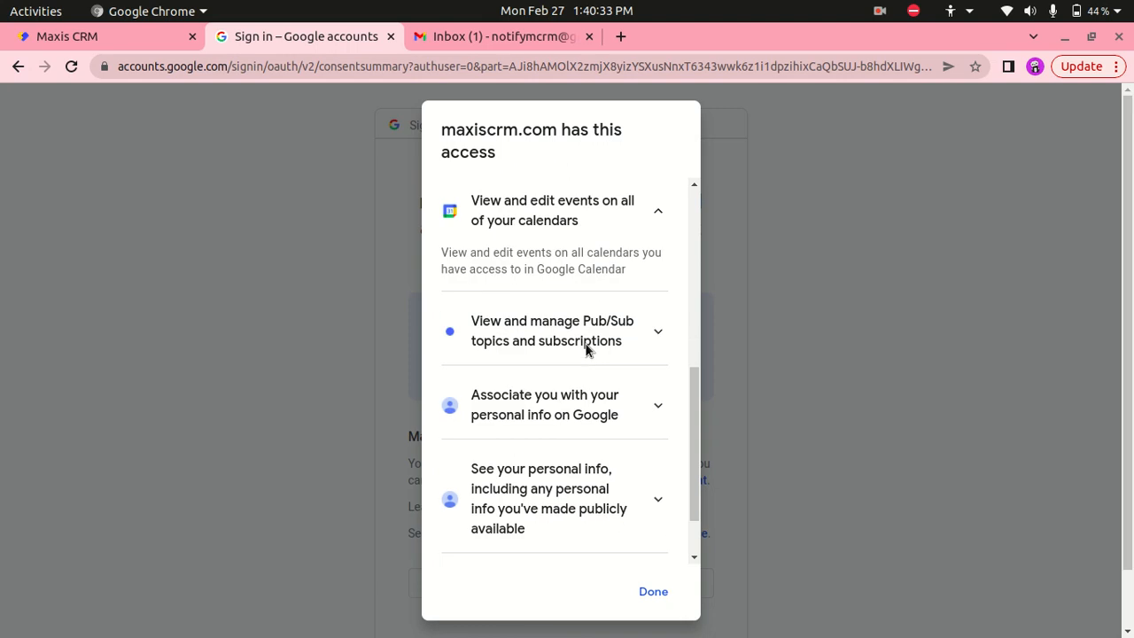
left_click(541, 342)
scroll(572, 435, "down", 2)
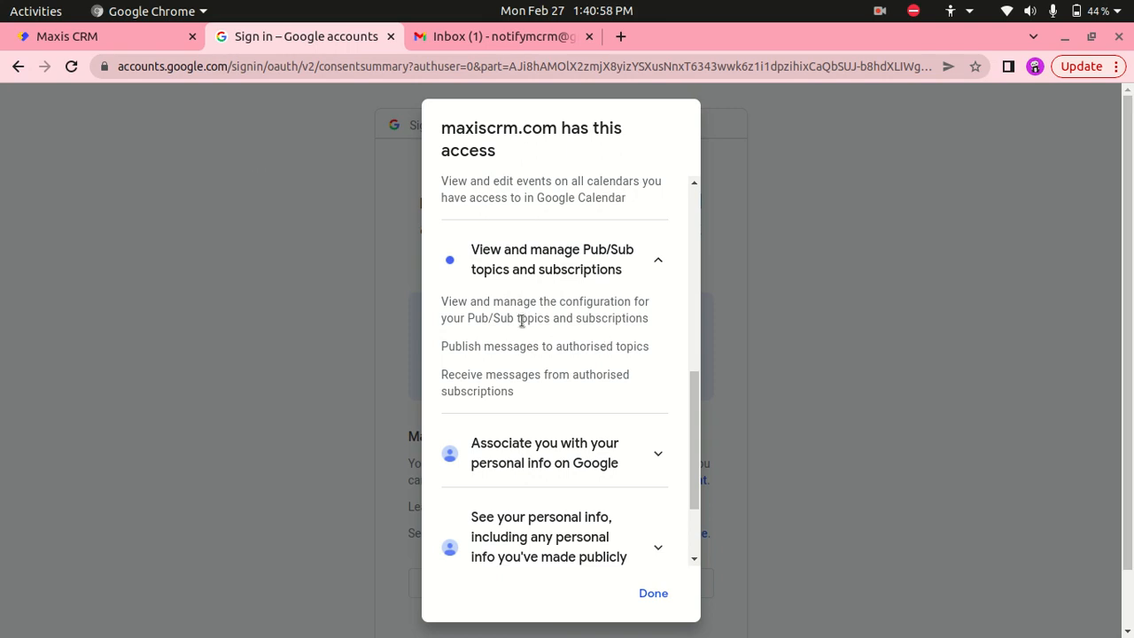
scroll(548, 476, "down", 3)
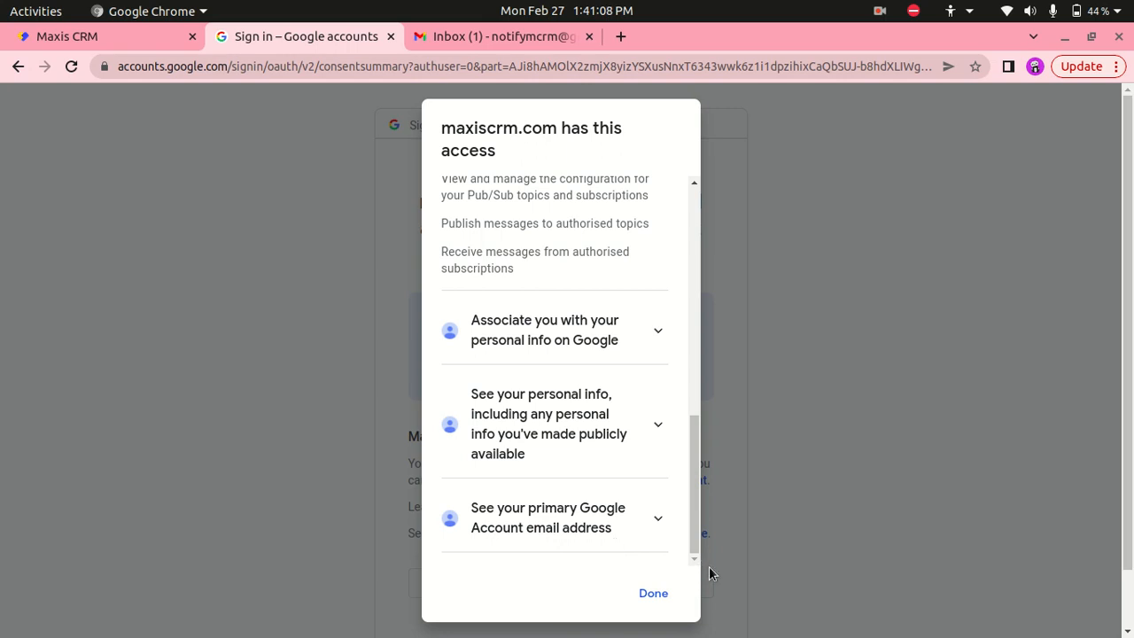
Close the access details and continue the consent to grant maxiscrm.com access to the Google account
left_click(651, 594)
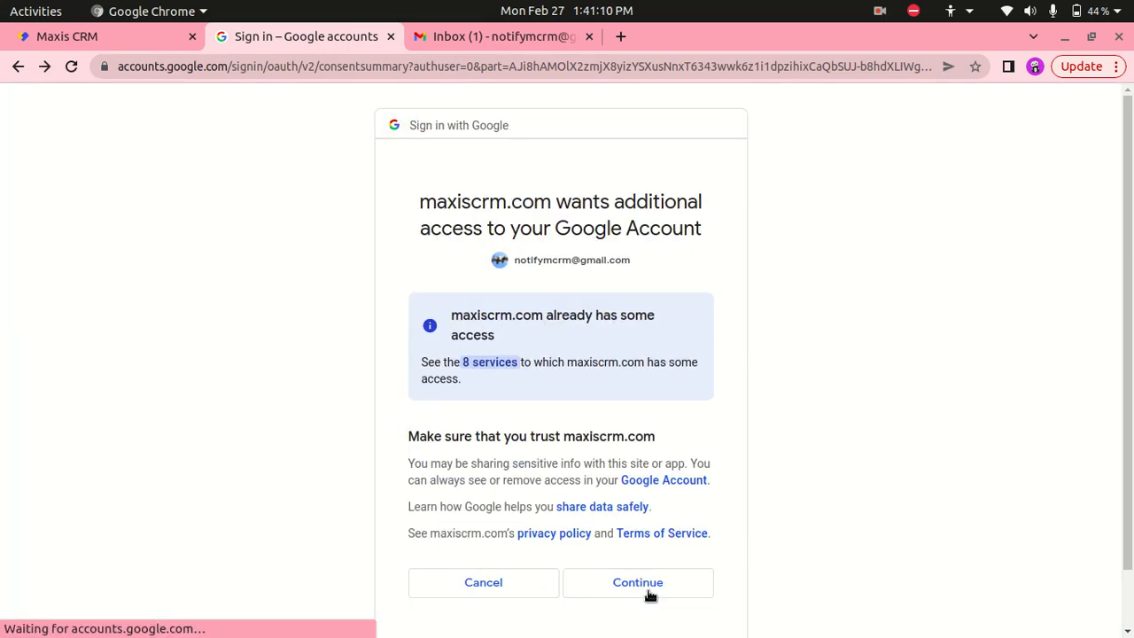
left_click(627, 576)
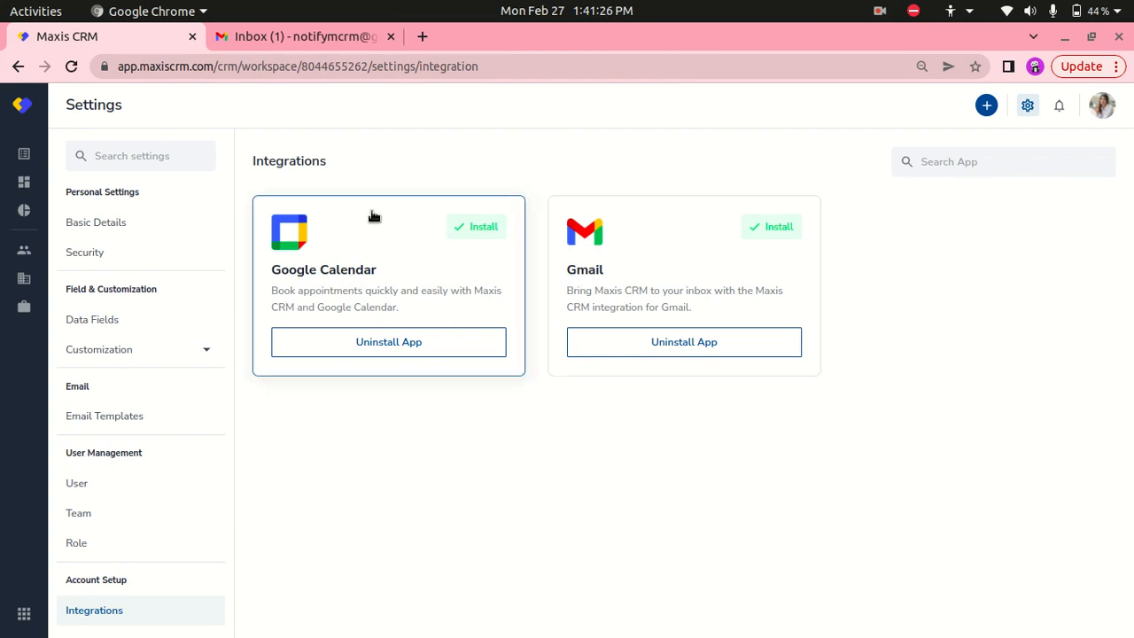
Open the details of the contact who belongs to Kiwi Associates (Sample)
left_click(27, 250)
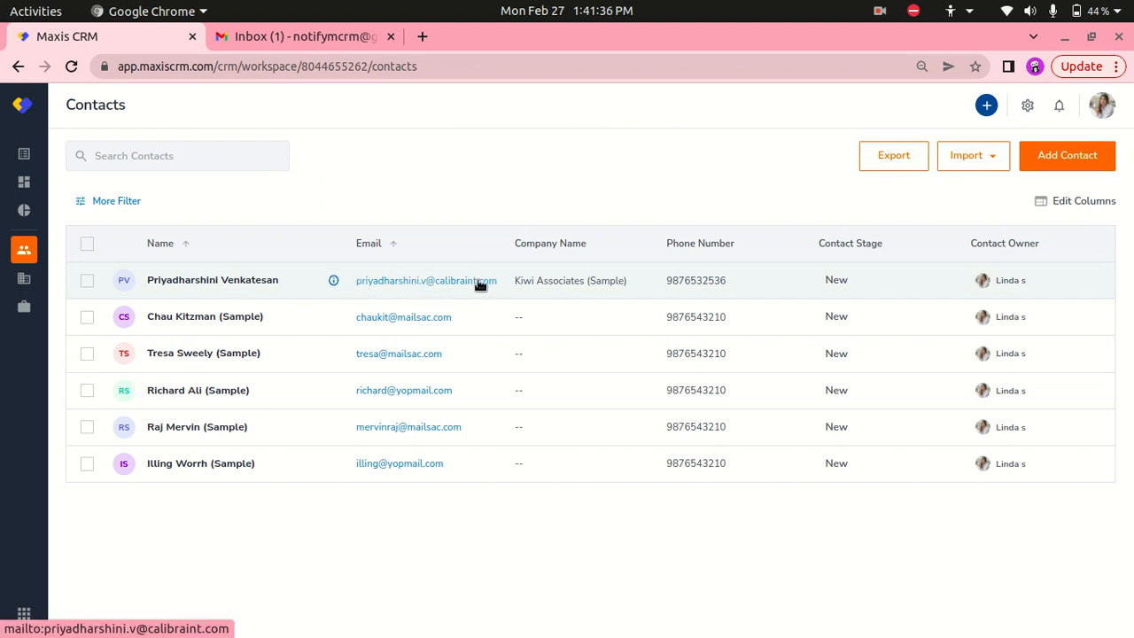
left_click(219, 282)
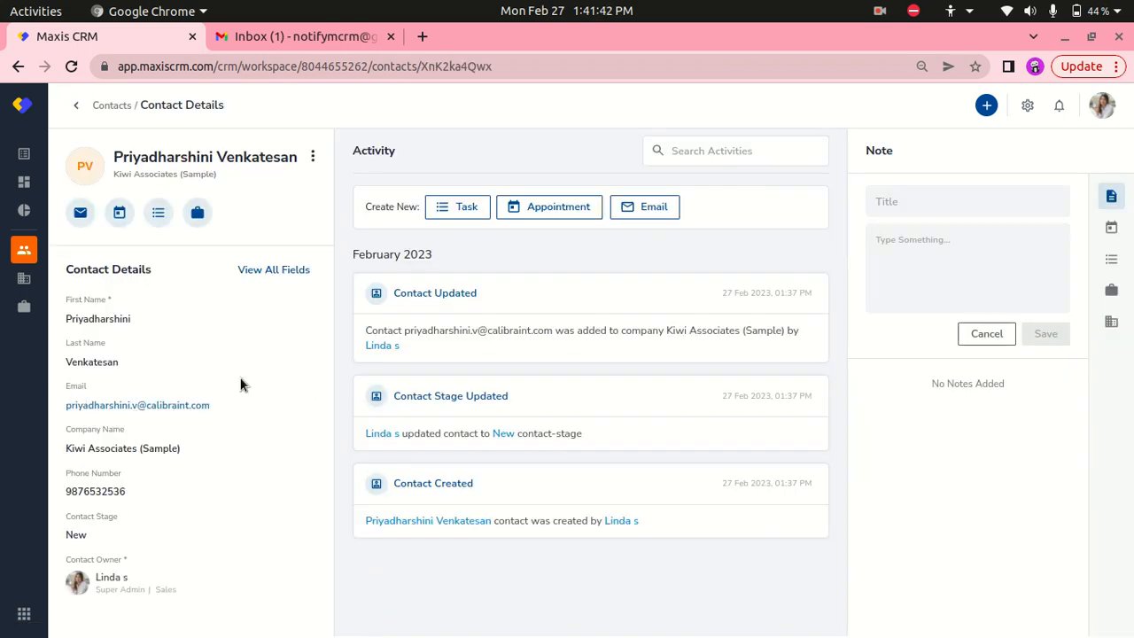
left_click(80, 213)
left_click(975, 614)
left_click(125, 216)
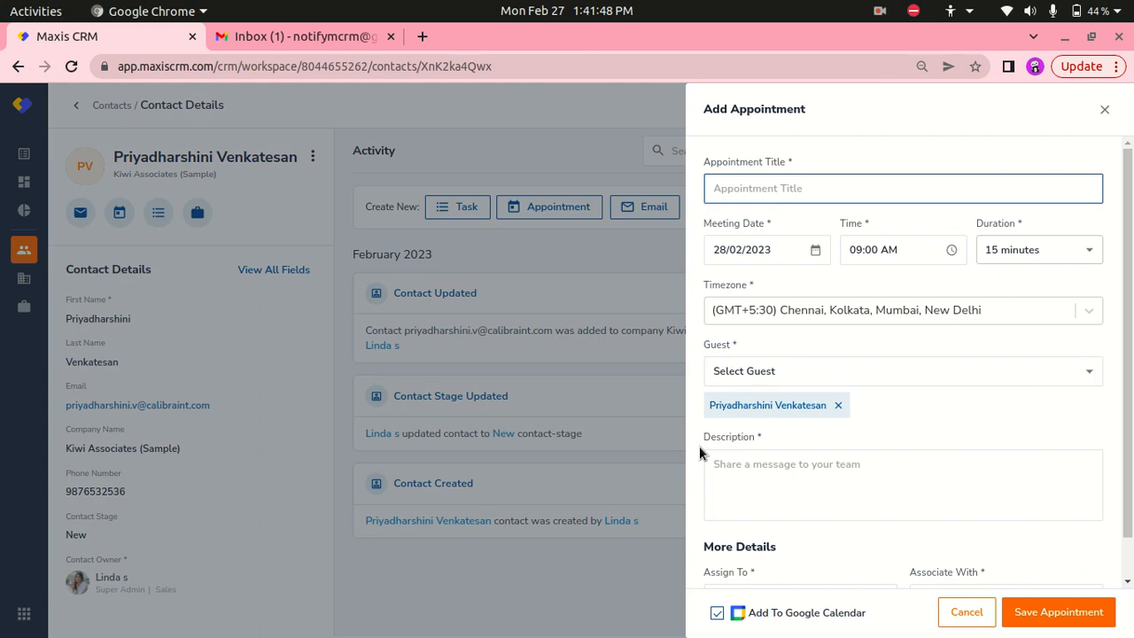
left_click(966, 612)
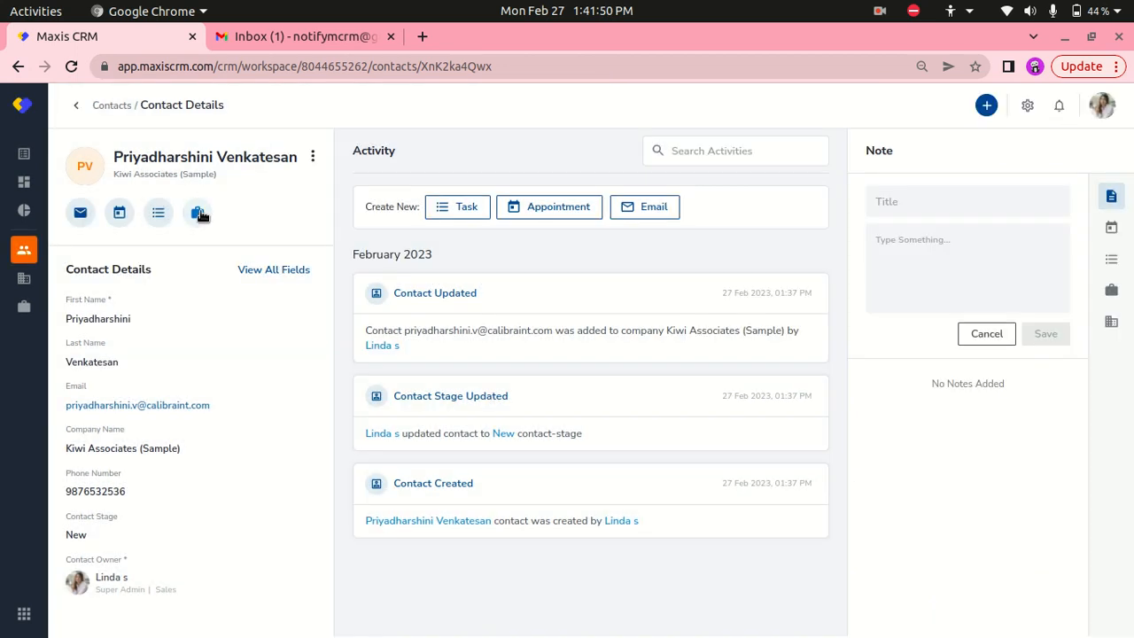
left_click(588, 208)
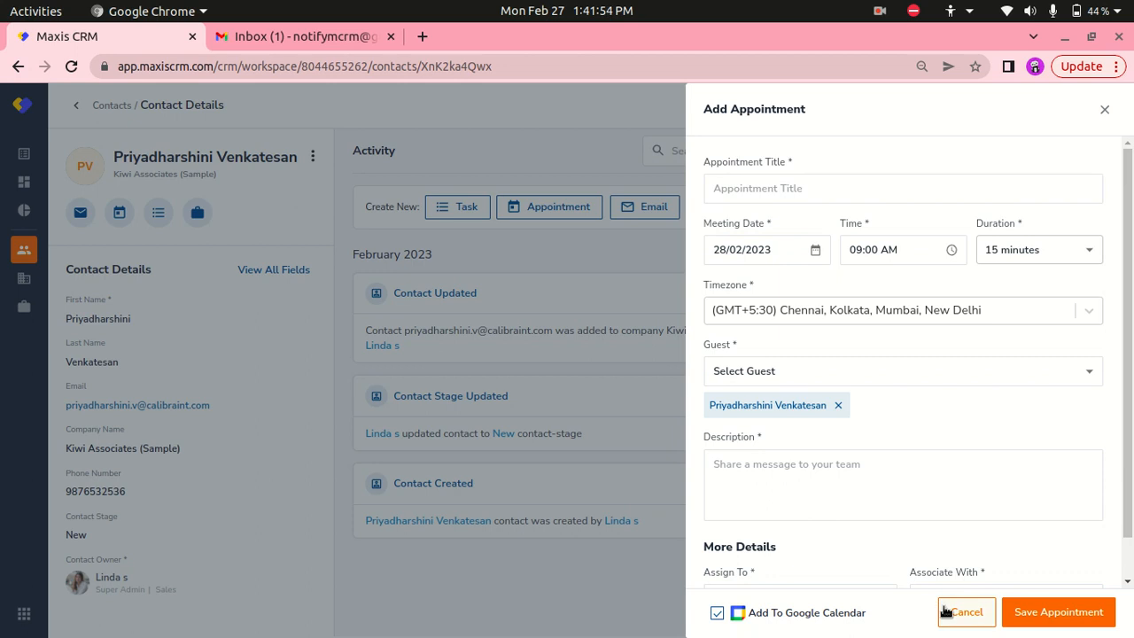
left_click(944, 612)
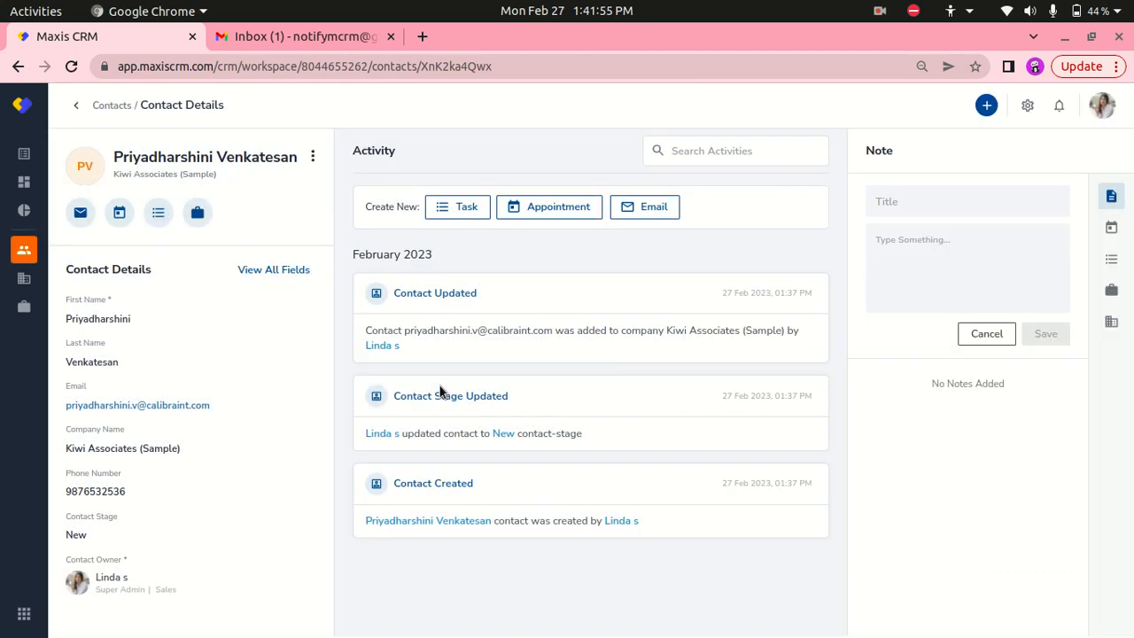
Start a new email to the contact with the subject "50% offer on Summer Dresses"
left_click(666, 208)
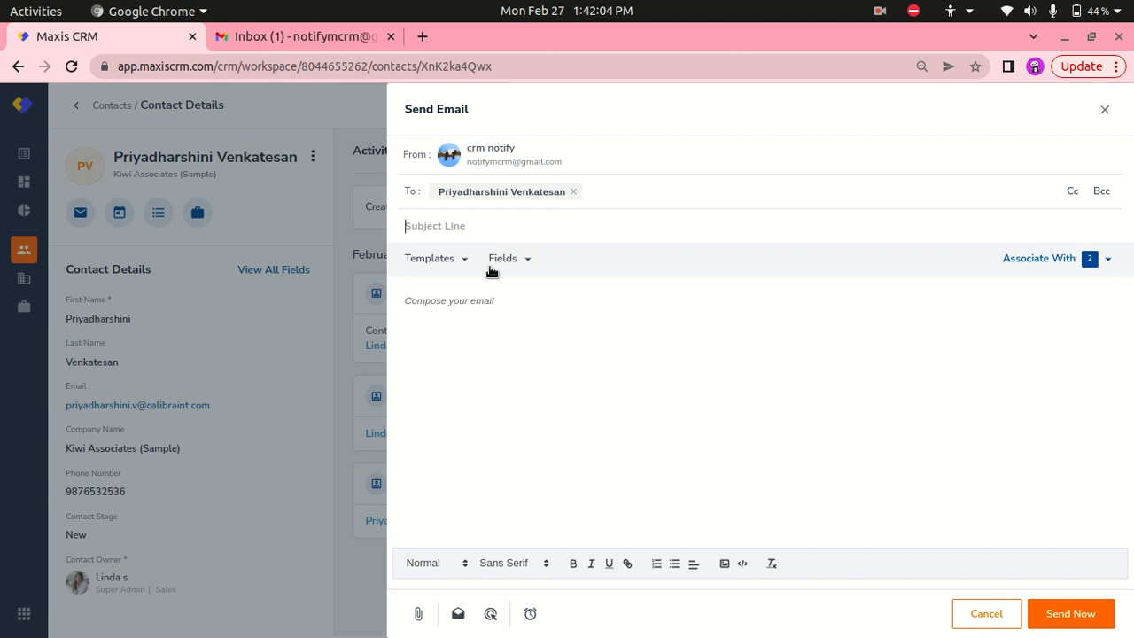
type("%")
key("BackSpace")
type("50% offer on Summer Dresses")
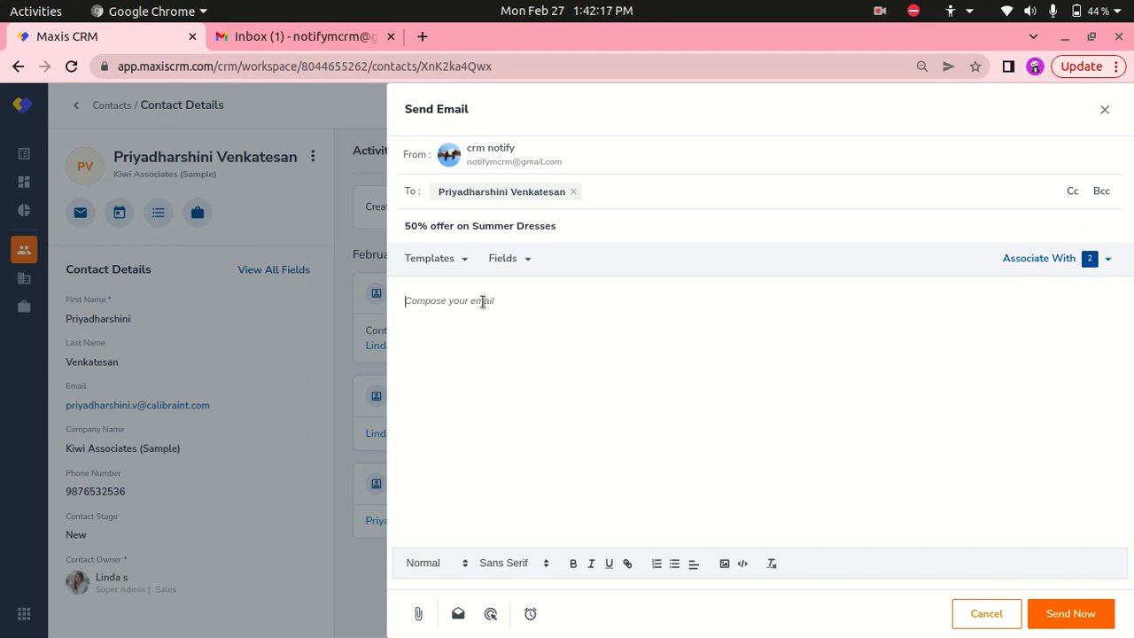
Fill the email body with the summer dresses message offering 50% off, and remove the duplicate subject line at its start
type("50% off on Summer Dresses Dear Priya,  There are summer dresses…and there are summer dresses. This new collection from Francois Pierre is  You can get 50% off and turn heads here!!  Thanks  Francois Pierre")
triple_click(467, 300)
key("BackSpace")
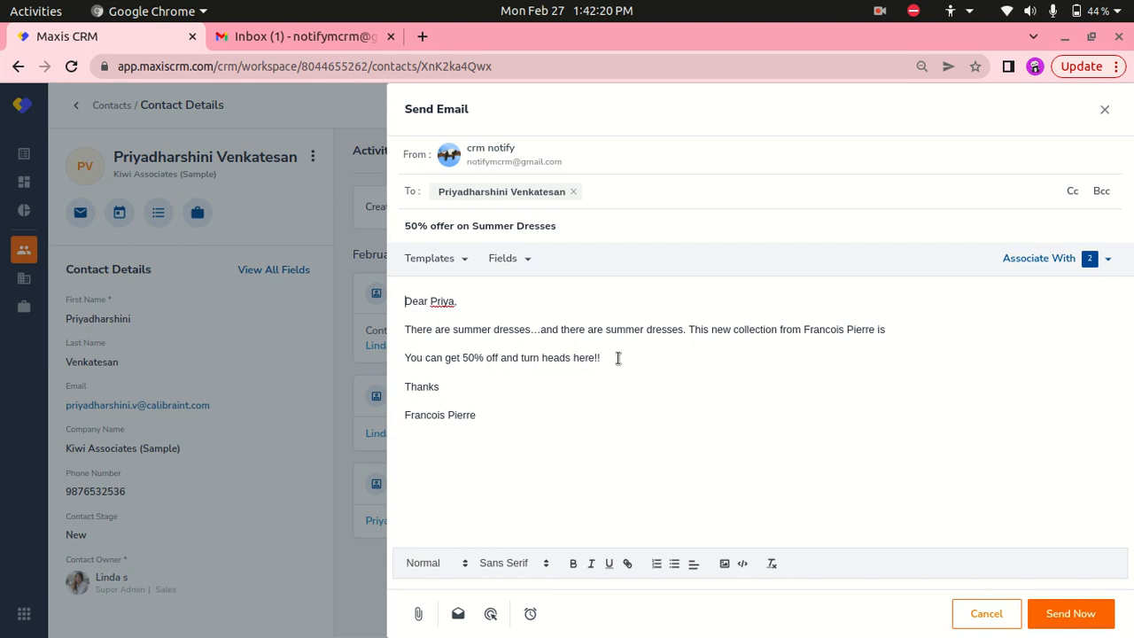
left_click_drag(550, 425, 405, 301)
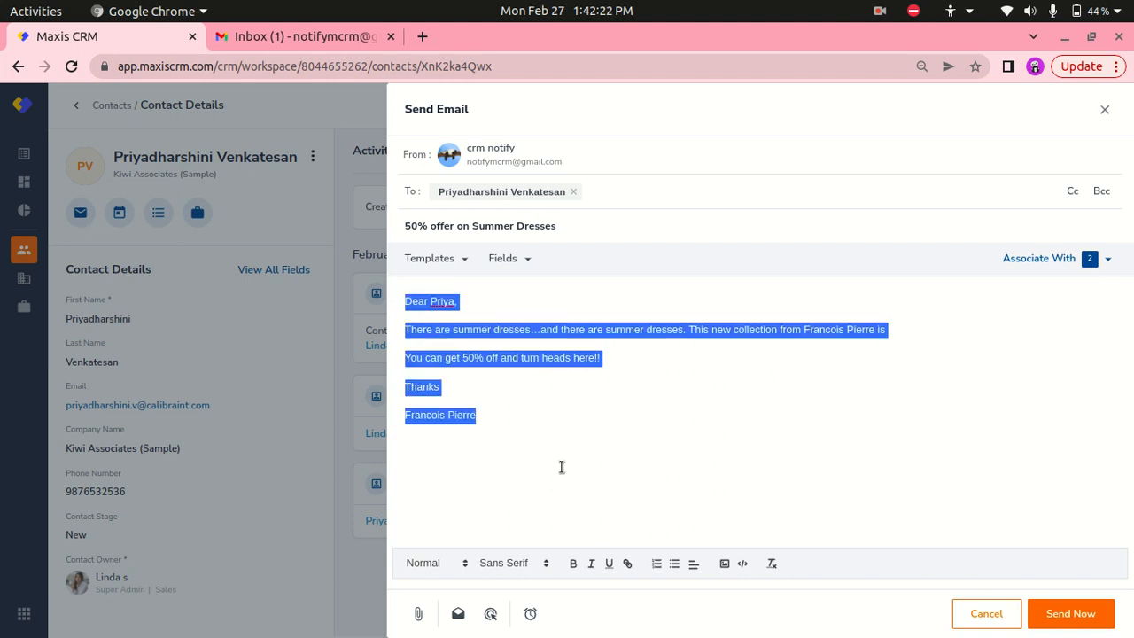
left_click(539, 334)
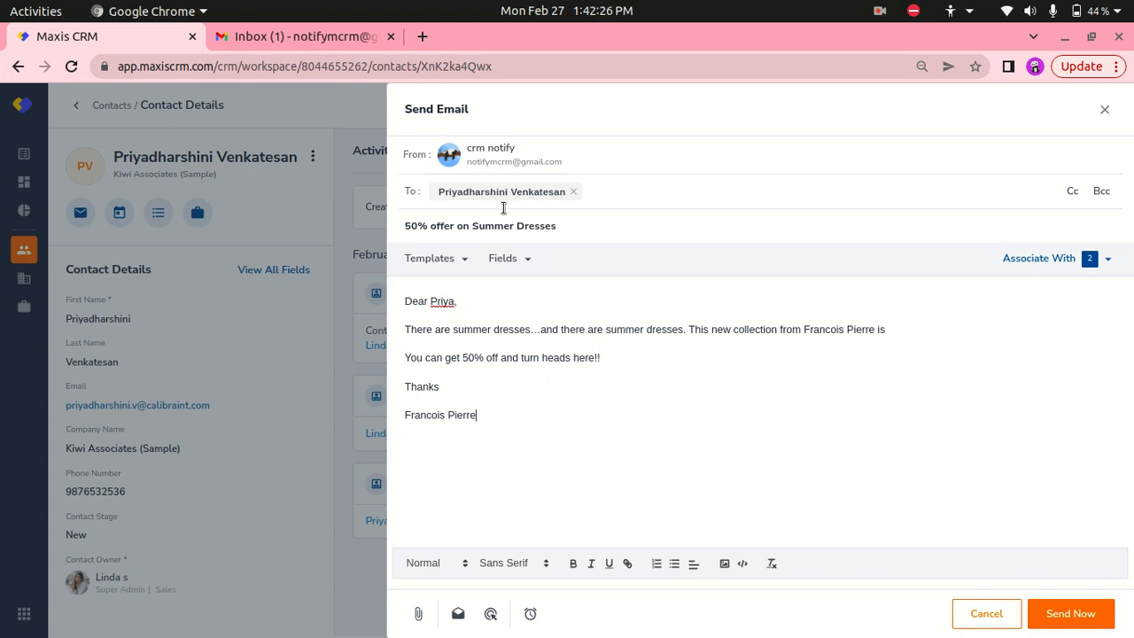
Send the "50% offer on Summer Dresses" email to the contact
left_click(1089, 625)
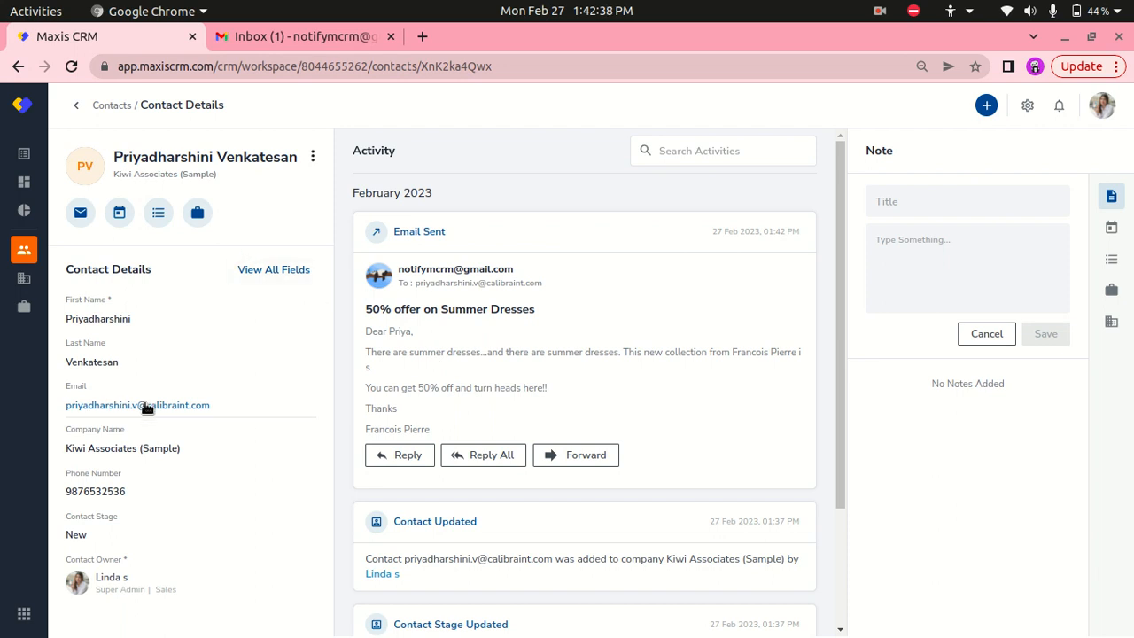
Switch to the recipient's Gmail, refresh the inbox, and check the sender and recipient details of the received "50% offer on Summer Dresses" email
key("super")
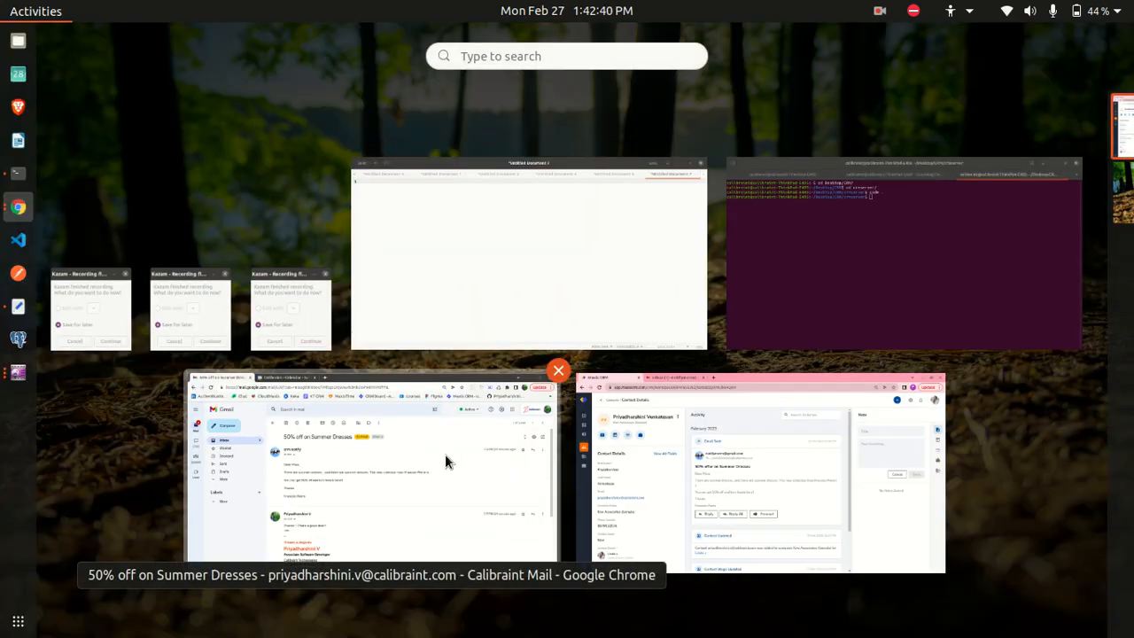
left_click(446, 460)
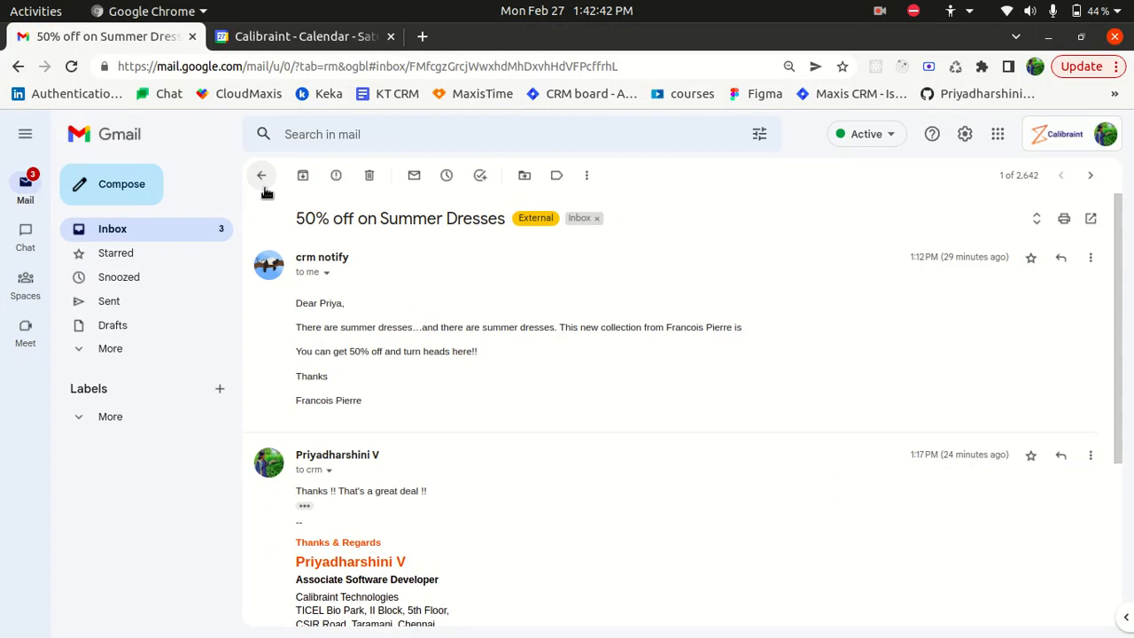
left_click(183, 232)
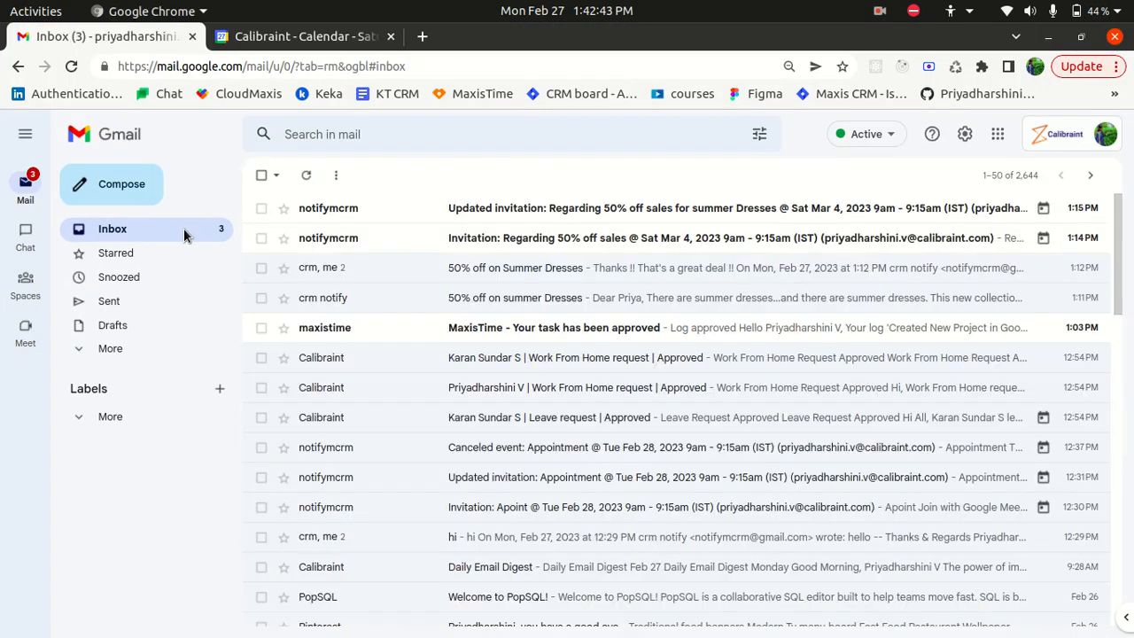
left_click(307, 175)
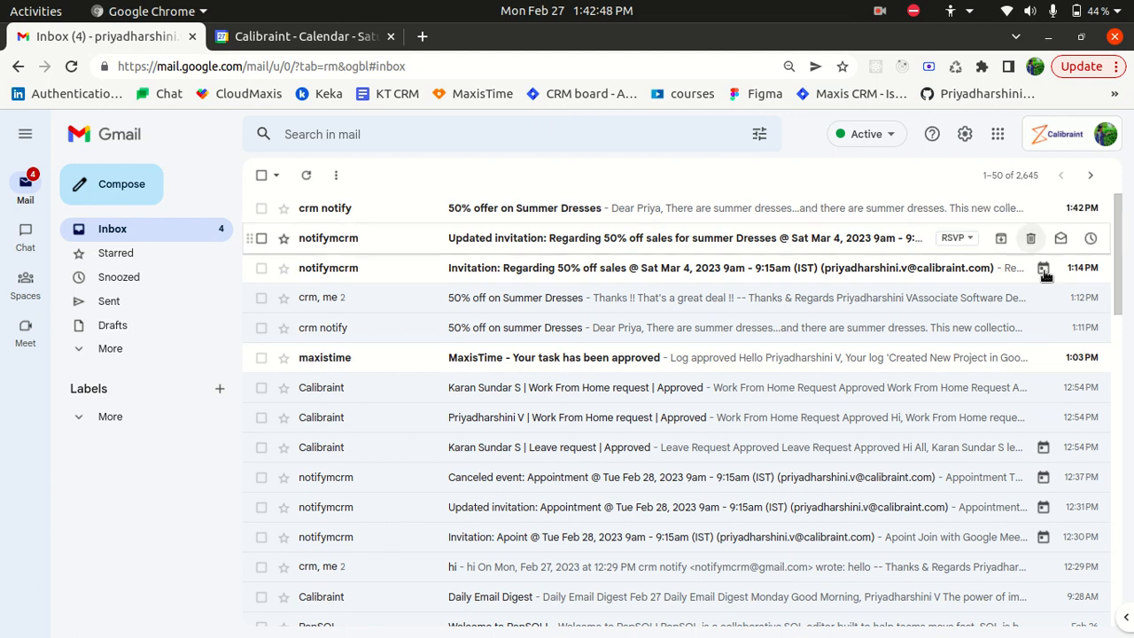
left_click(664, 211)
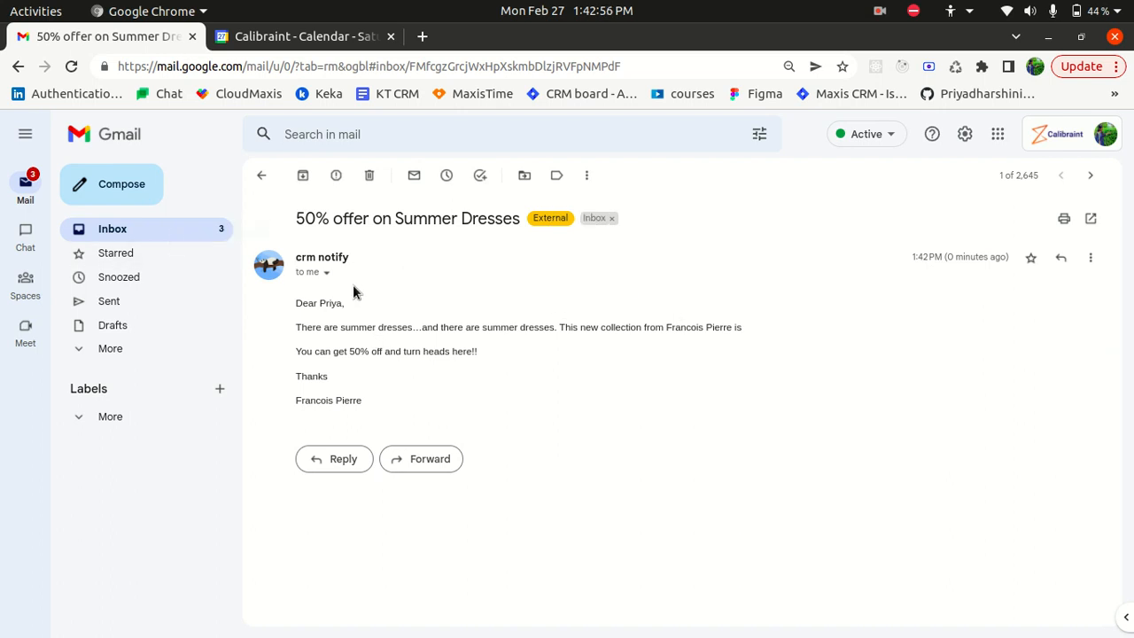
left_click(324, 273)
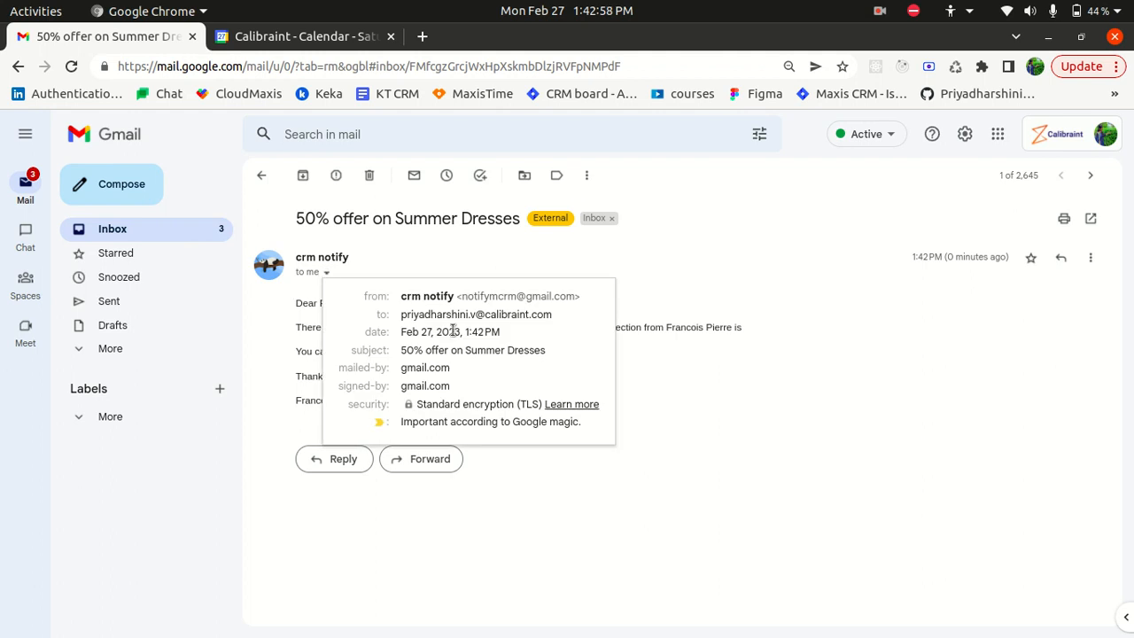
triple_click(423, 314)
left_click(727, 374)
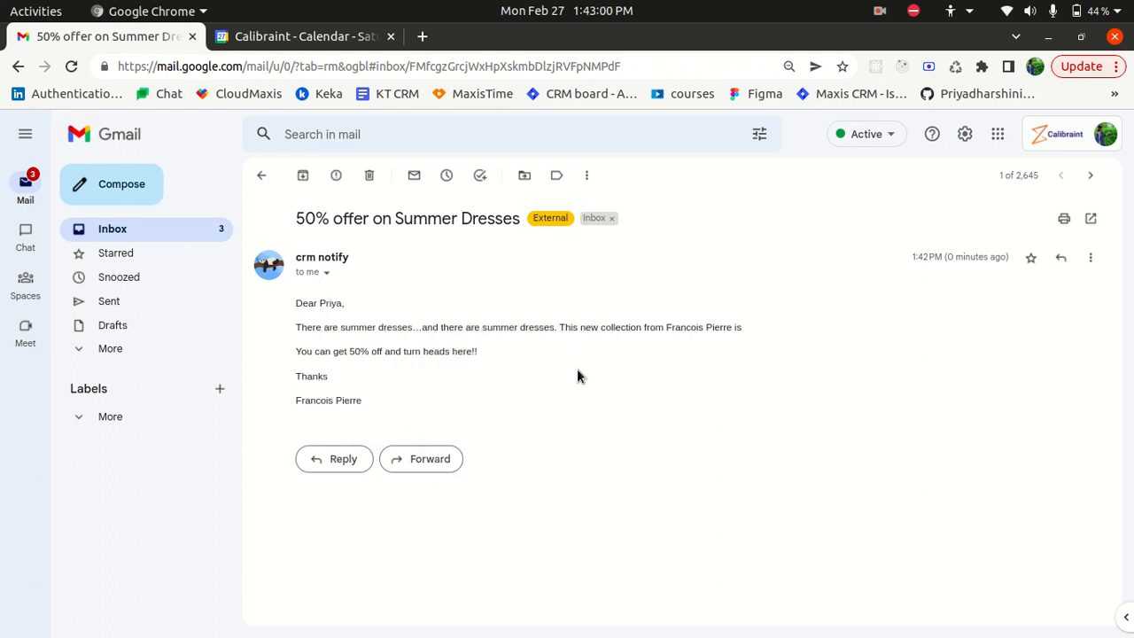
Return to Maxis CRM and review the contact's activity timeline, including the sent email entry
key("super")
left_click(666, 488)
scroll(430, 408, "down", 2)
scroll(427, 415, "up", 2)
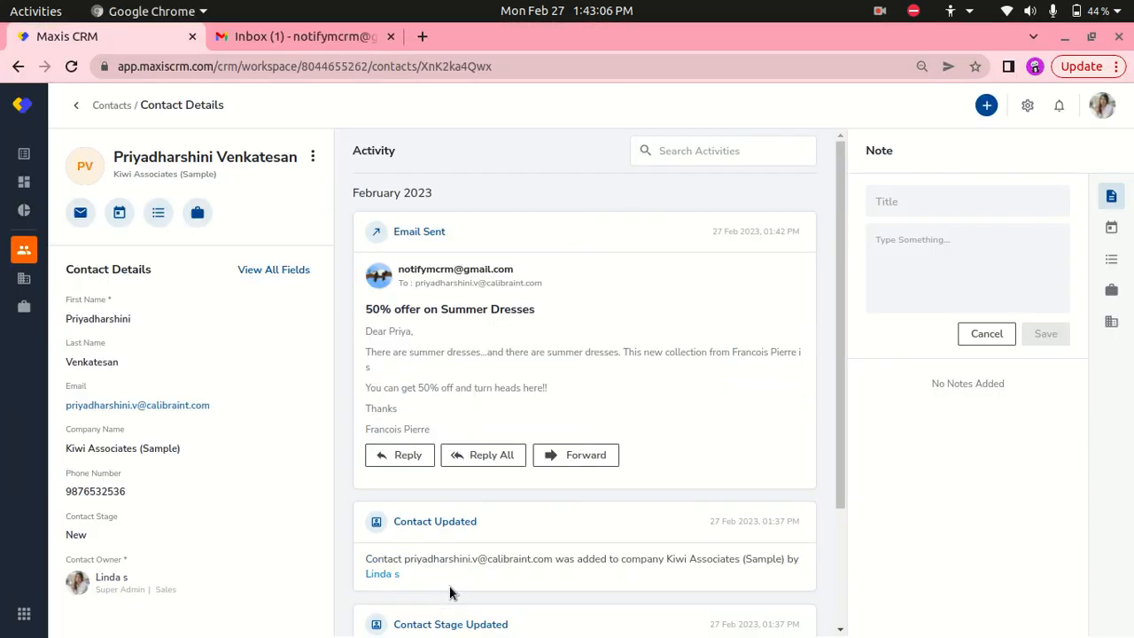
scroll(397, 479, "down", 3)
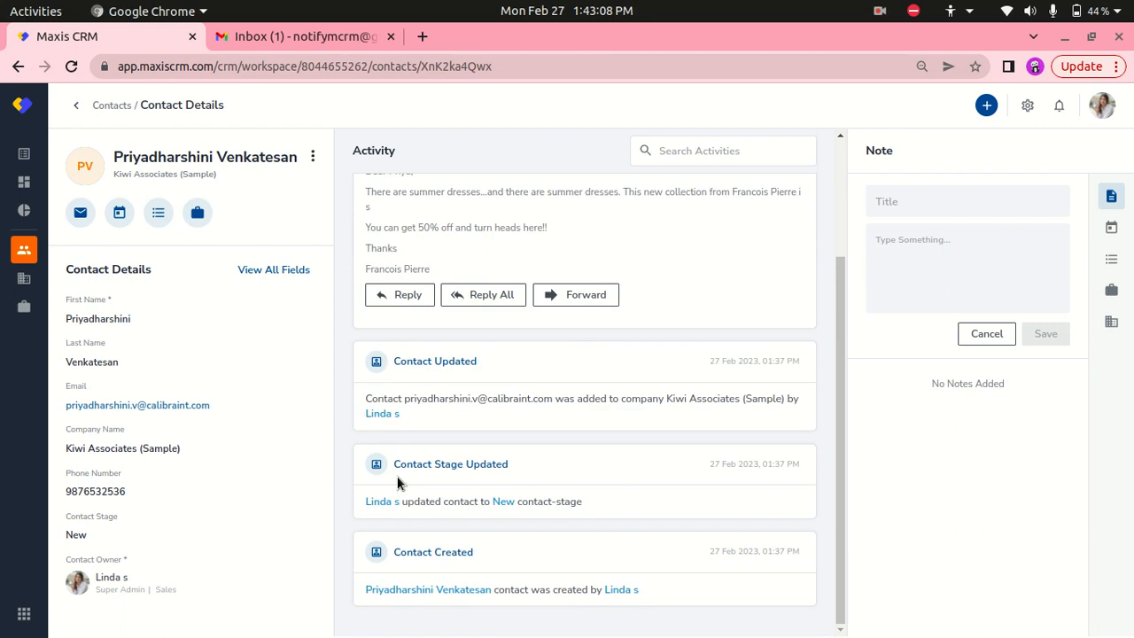
scroll(403, 335, "up", 3)
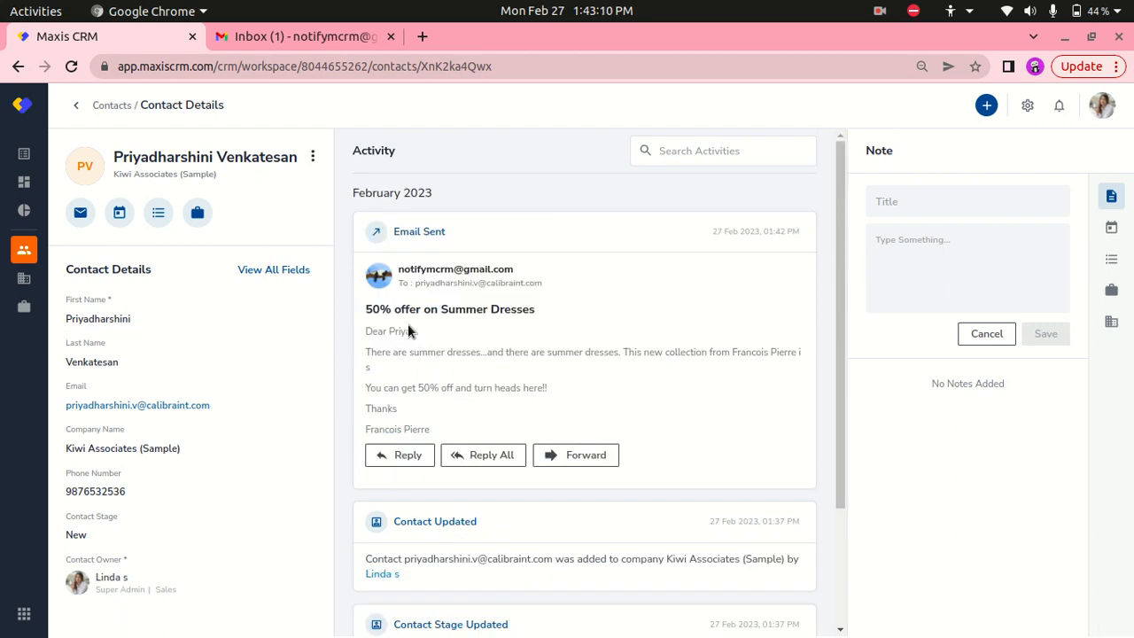
Start a new appointment with the contact, titled "Regarding 50% offer on sales"
left_click(120, 212)
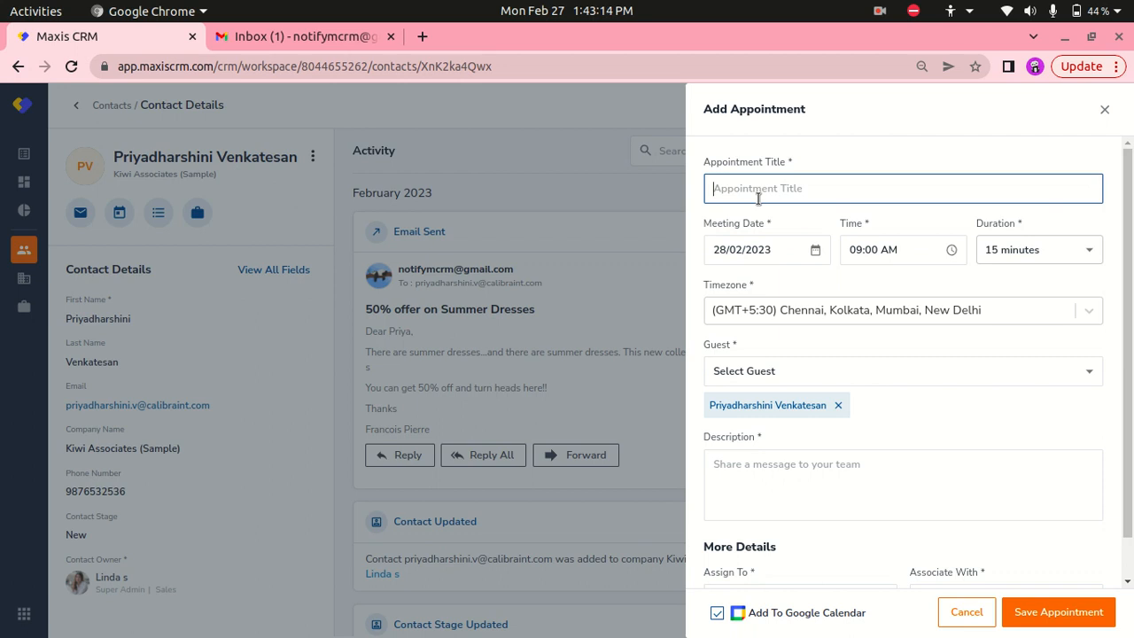
type("5")
key("BackSpace")
type("50")
key("ctrl+a")
key("BackSpace")
type("Re")
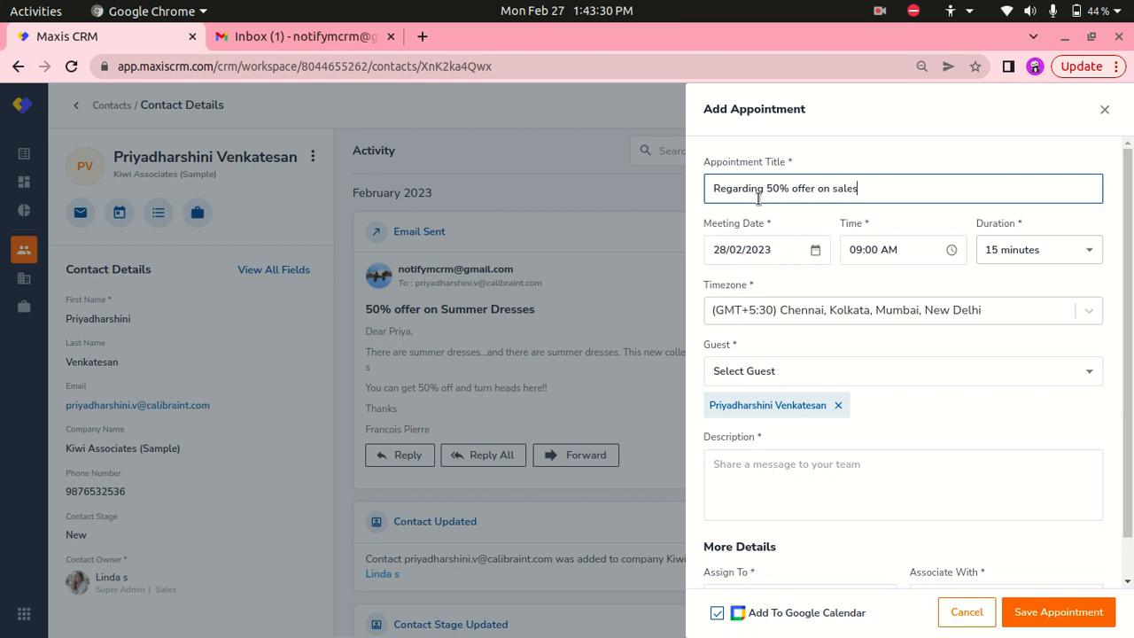
Set the appointment's meeting date to 04/03/2023 and its duration to 30 minutes
scroll(802, 379, "down", 1)
left_click(789, 206)
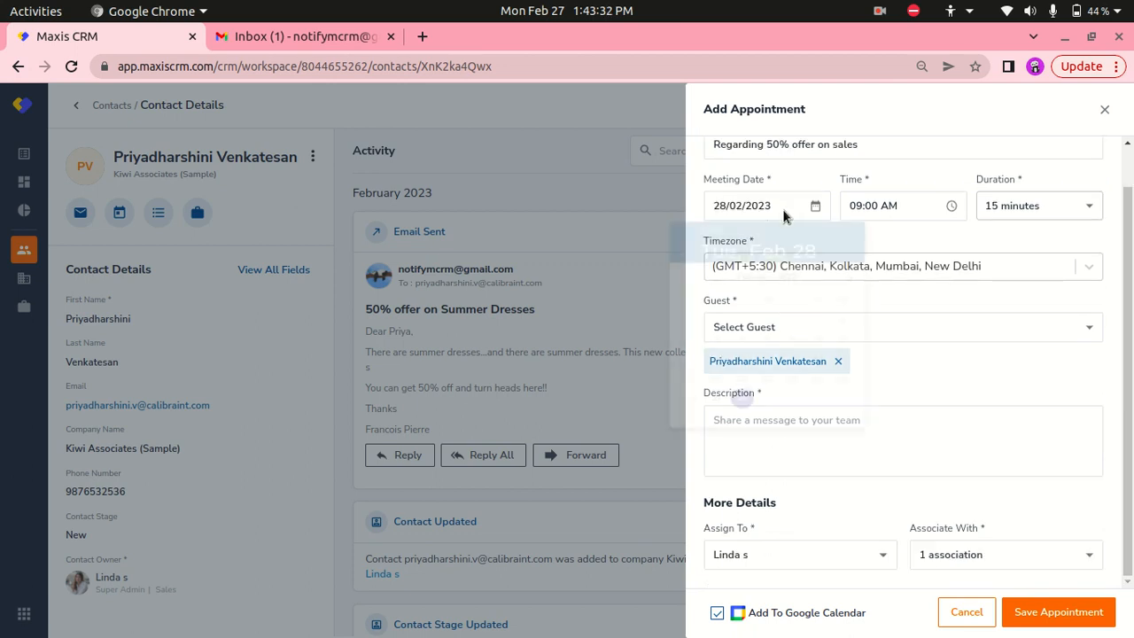
left_click(861, 299)
left_click(855, 358)
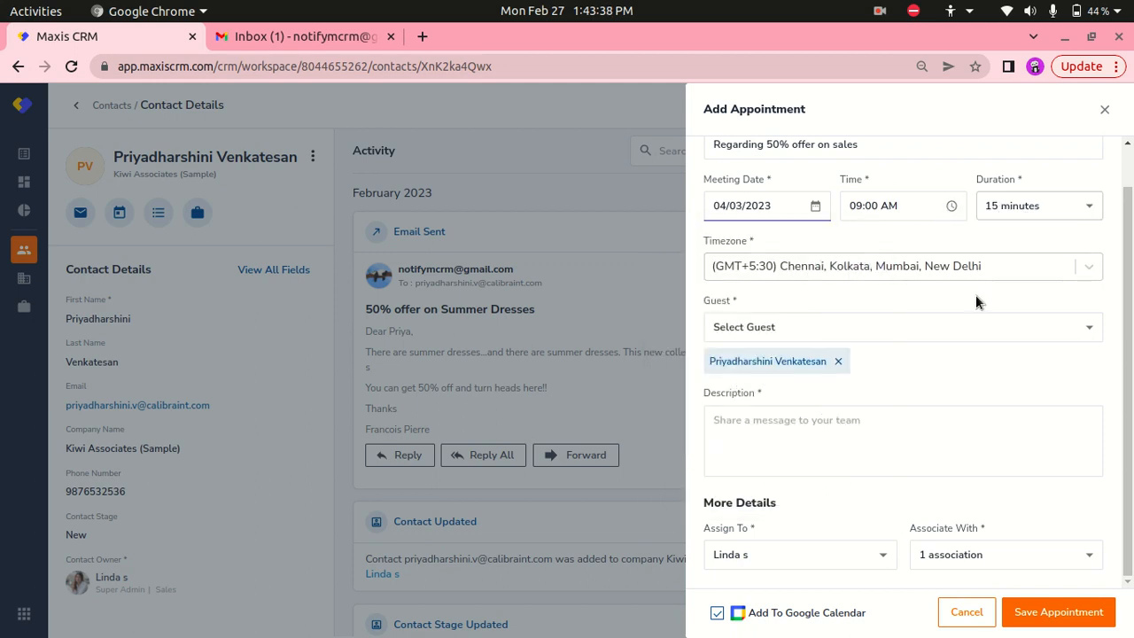
left_click(999, 219)
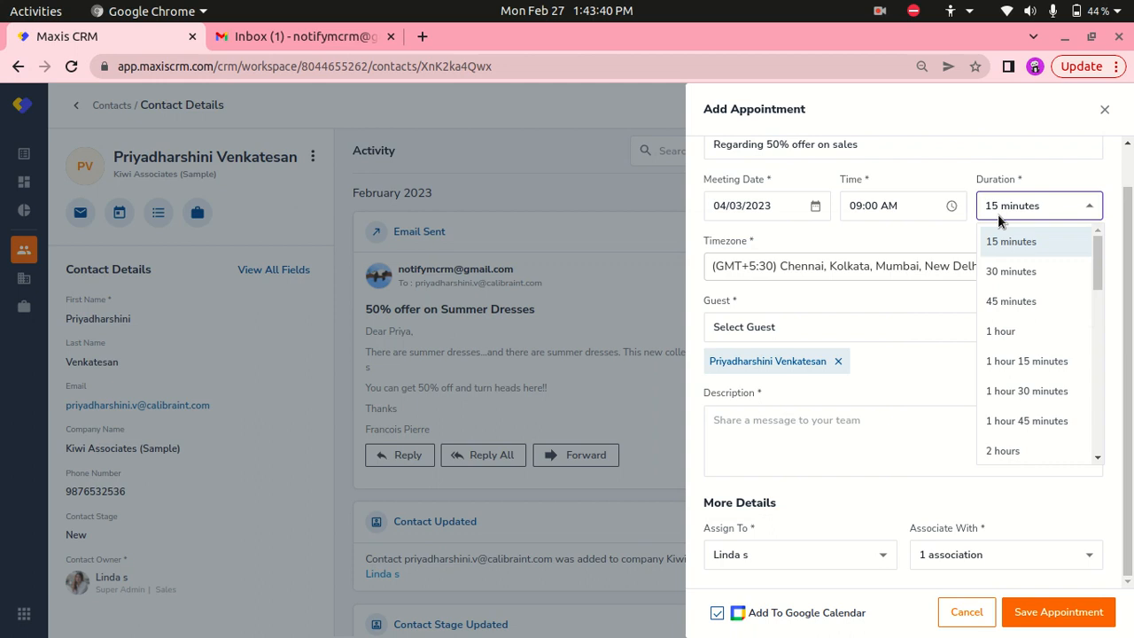
left_click(1020, 277)
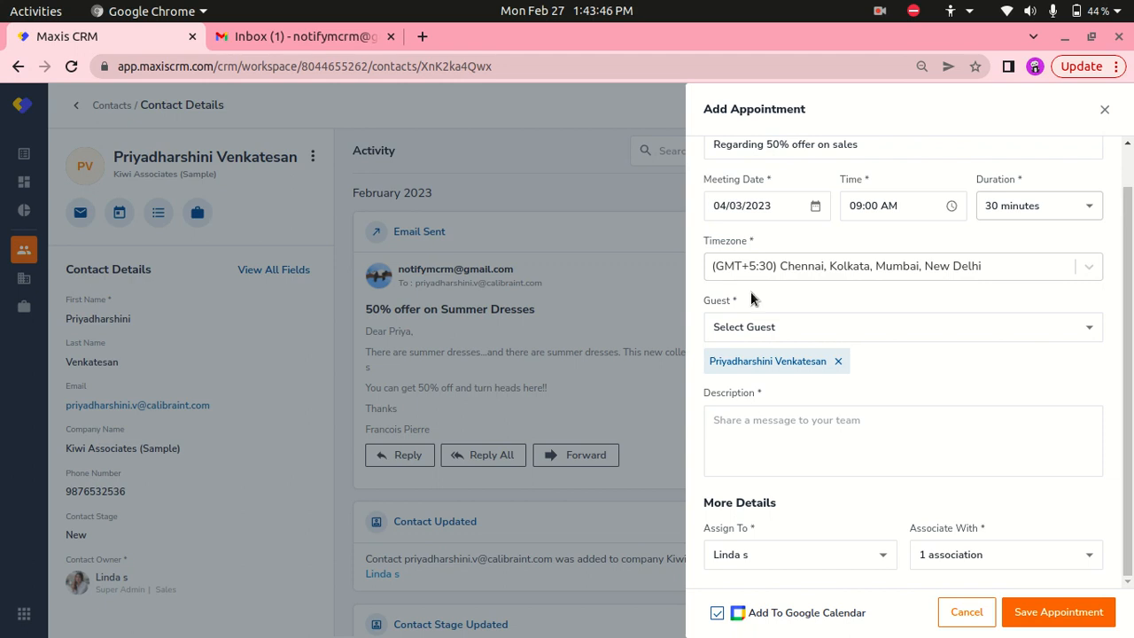
Paste the summer dresses message into the appointment description and remove its "Thanks" line and the blank lines around the closing lines
left_click(761, 468)
key("ctrl+v")
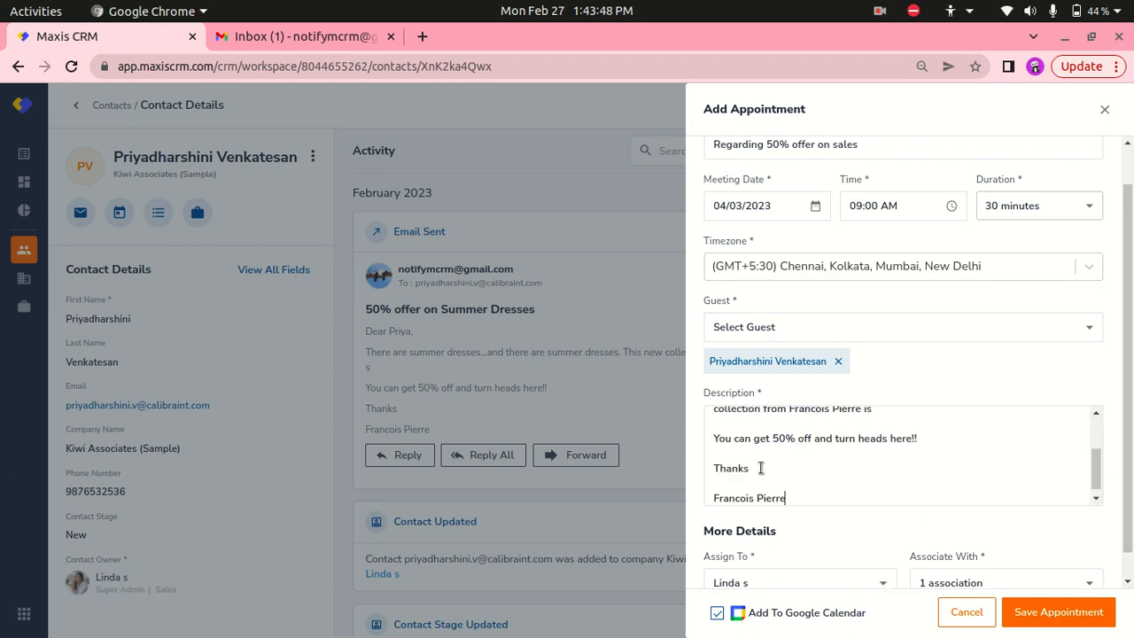
left_click_drag(764, 487, 713, 459)
key("BackSpace")
key("BackSpace")
left_click(713, 460)
key("BackSpace")
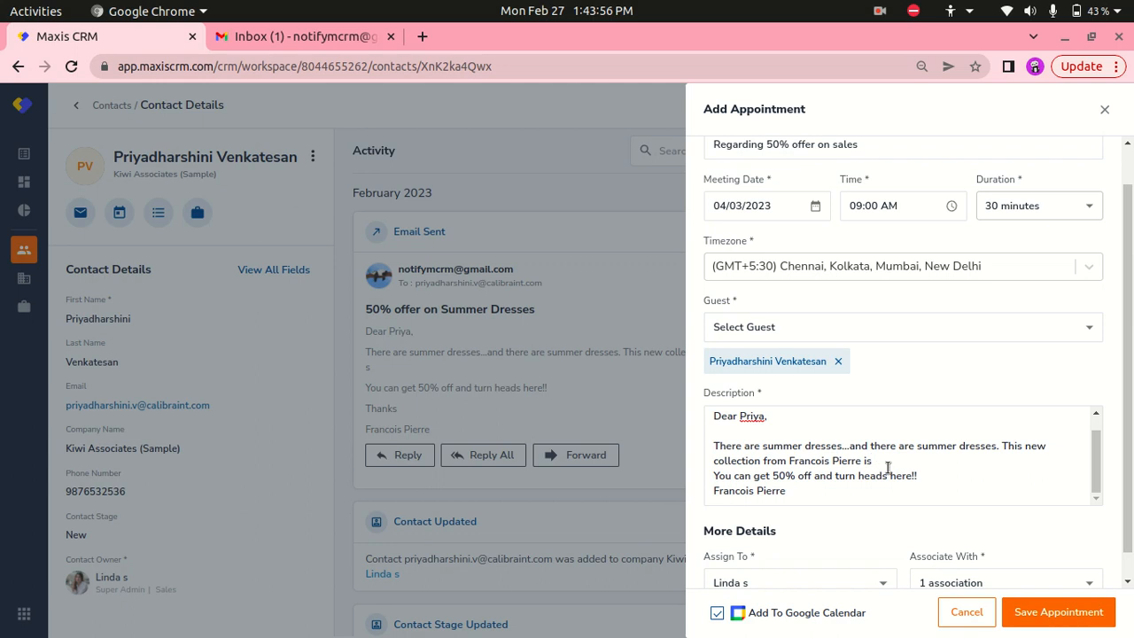
Remove the greeting and blank line from the description so that its first line reads "50% off on Summer Dresses!!"
scroll(779, 435, "up", 1)
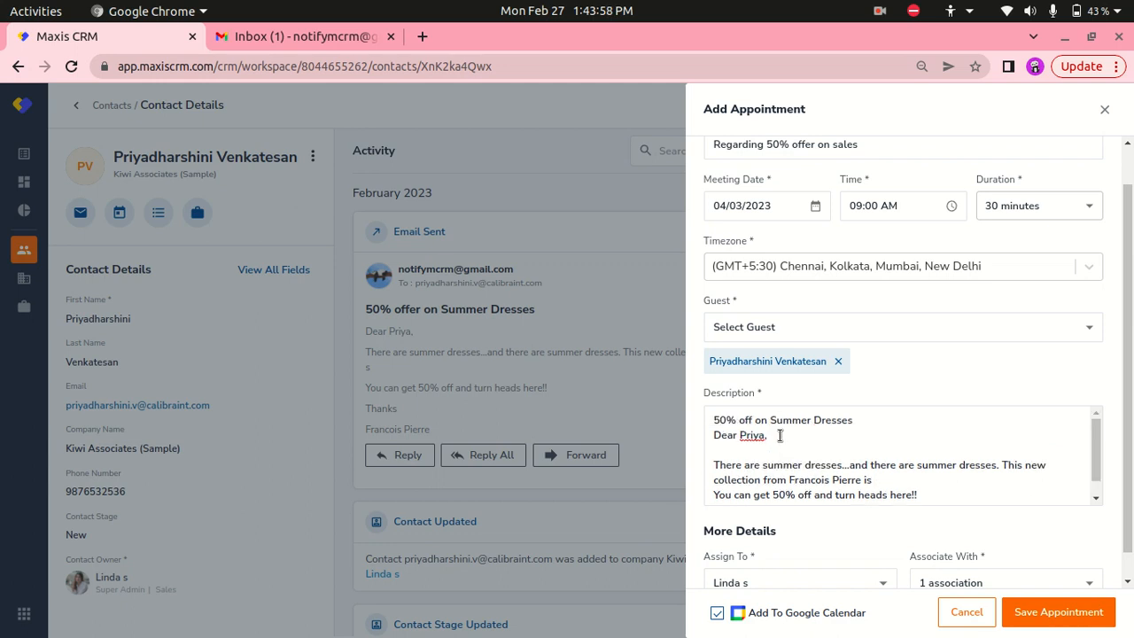
left_click_drag(728, 464, 717, 434)
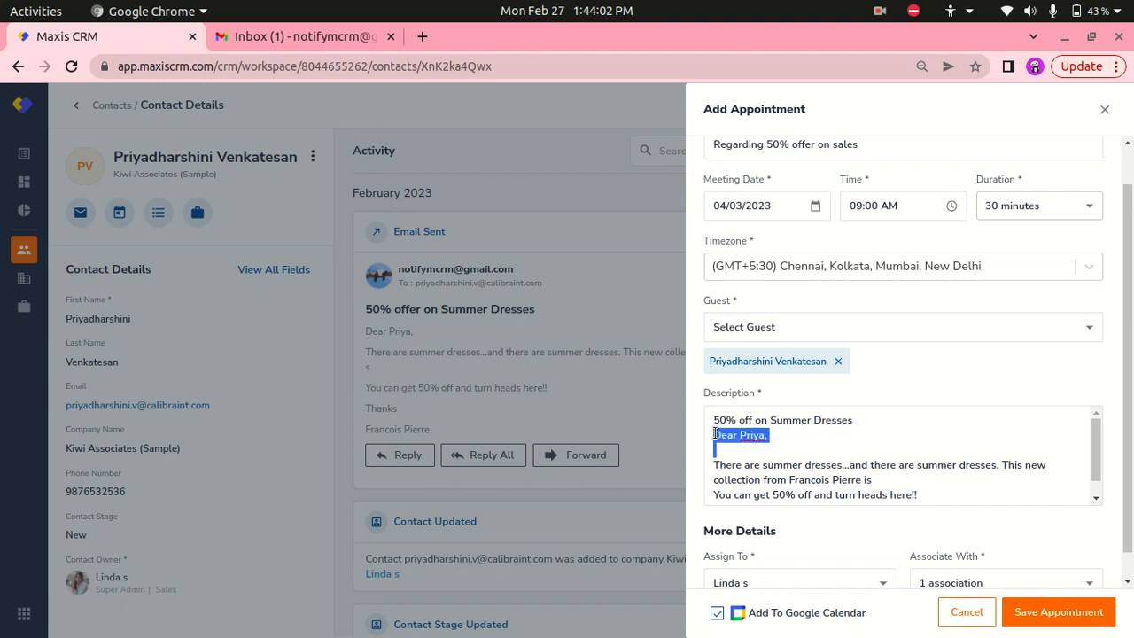
key("BackSpace")
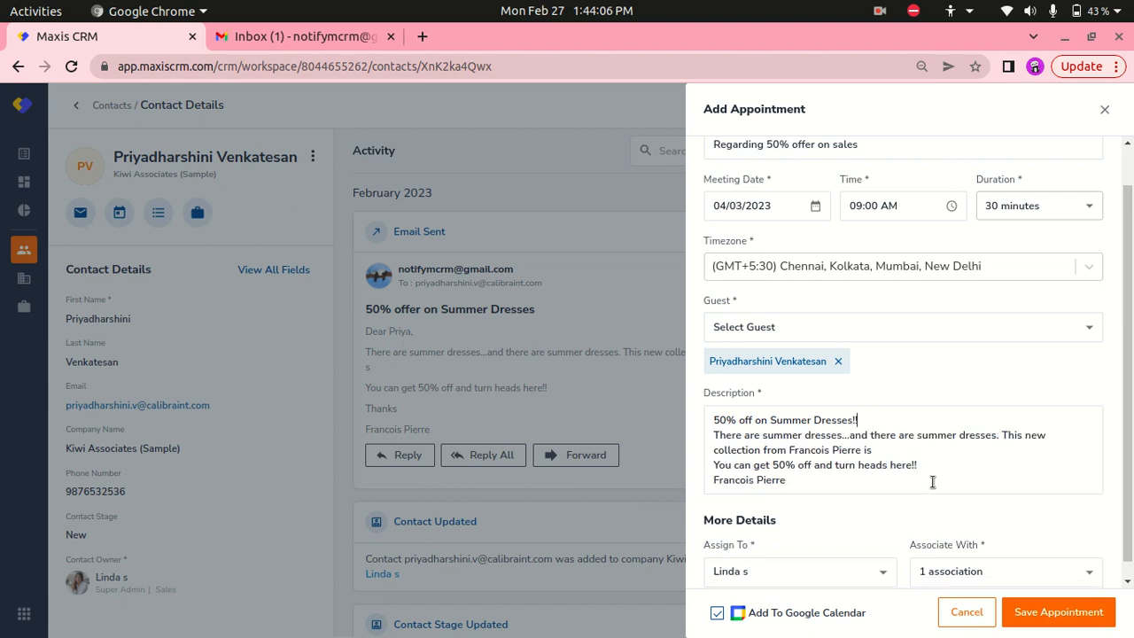
Save the appointment with Add To Google Calendar enabled
scroll(904, 487, "down", 1)
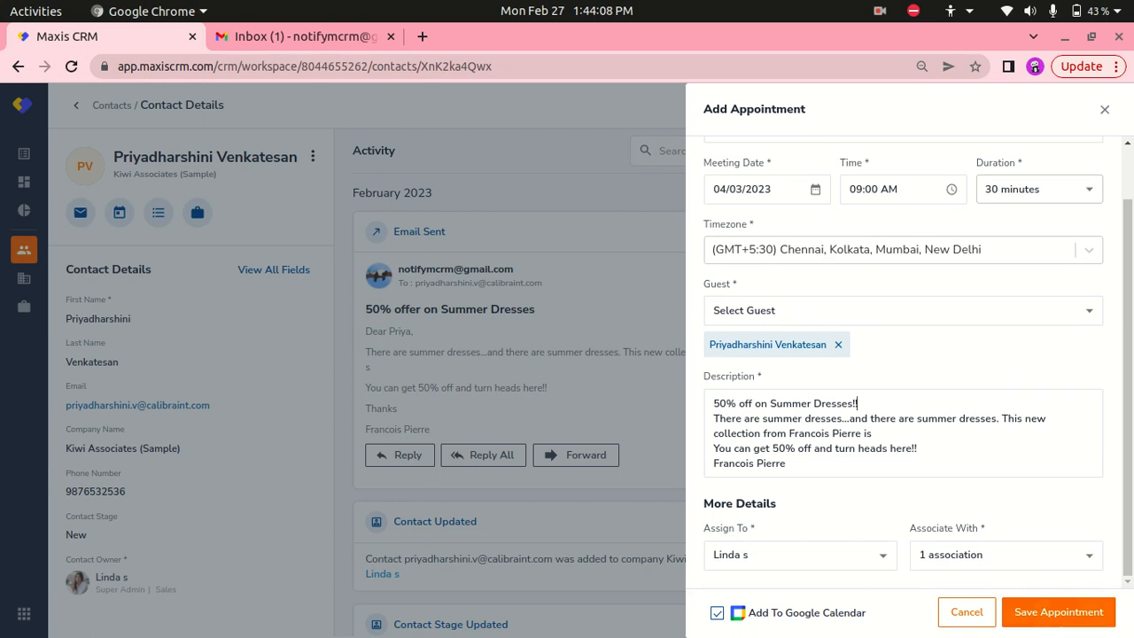
left_click(714, 613)
scroll(809, 538, "up", 1)
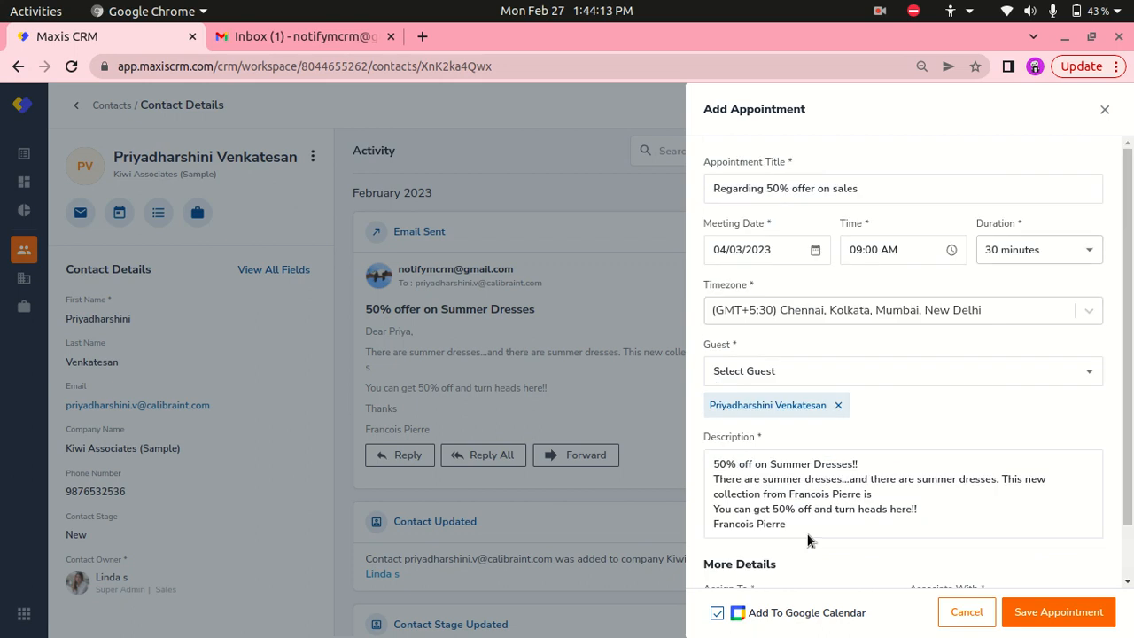
left_click(1090, 620)
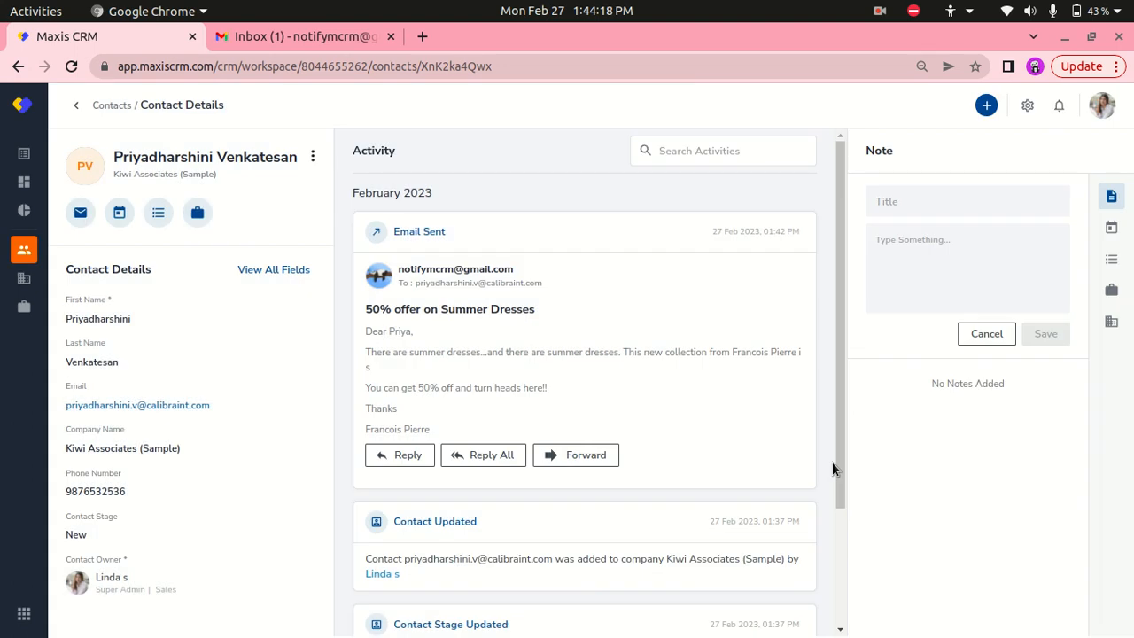
scroll(526, 447, "up", 2)
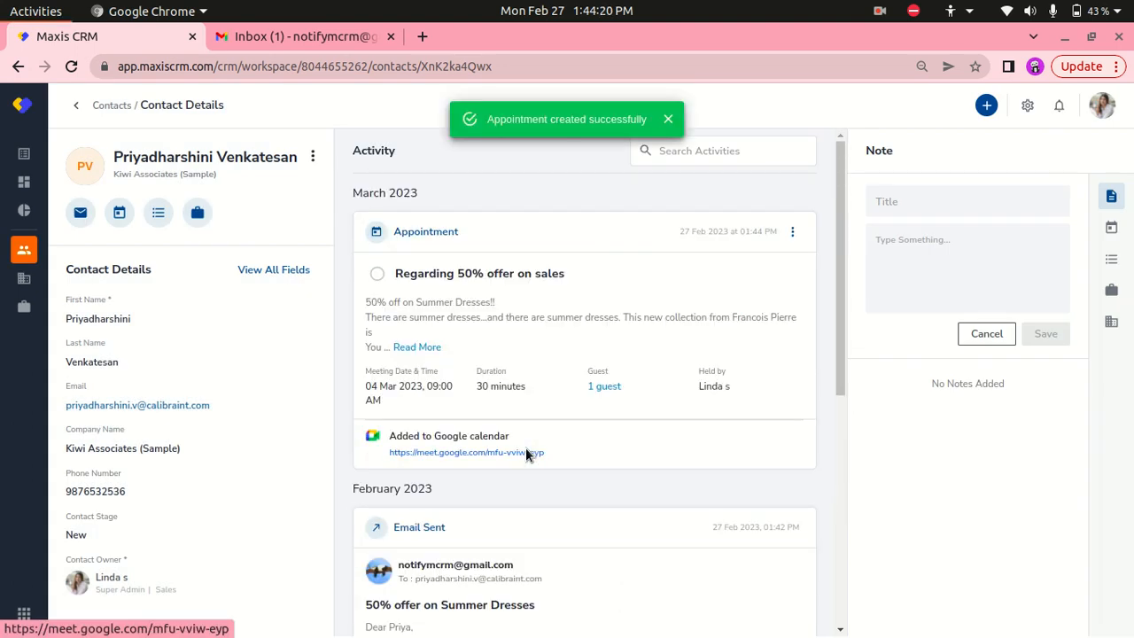
Switch to the guest's Google Calendar and show the day view for March 4, 2023
key("super")
left_click(389, 408)
left_click(319, 37)
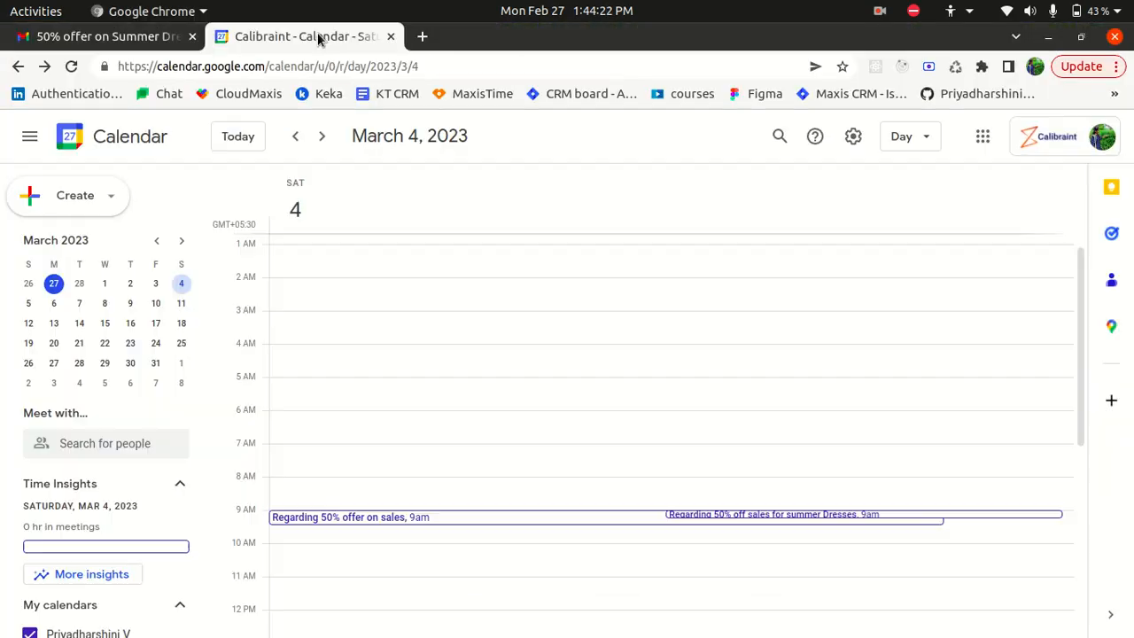
scroll(468, 534, "down", 5)
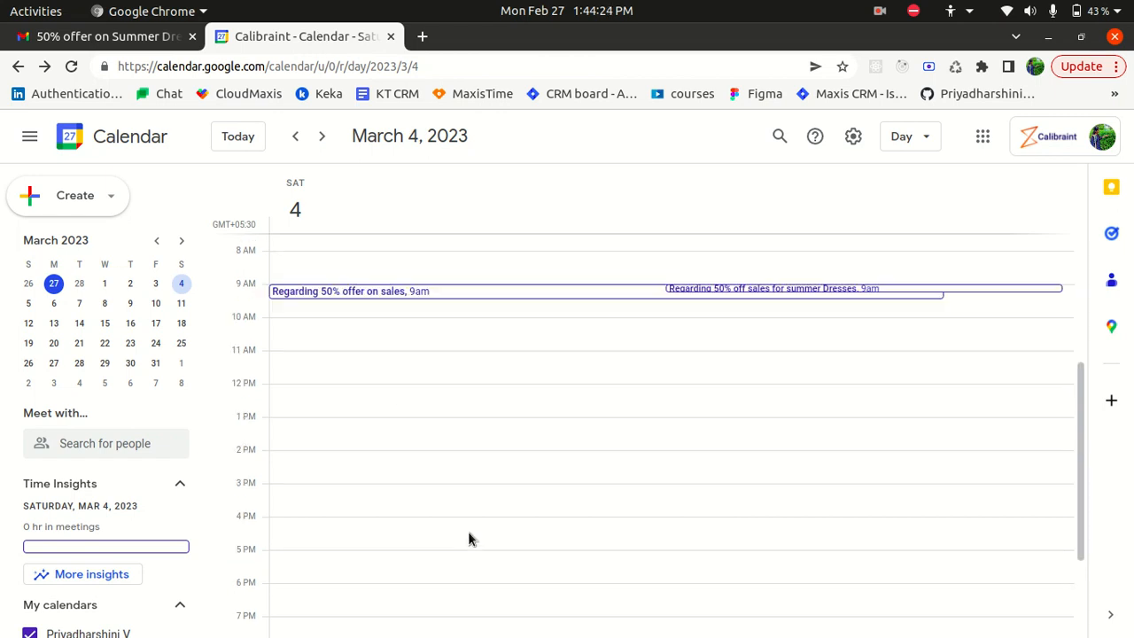
left_click(183, 284)
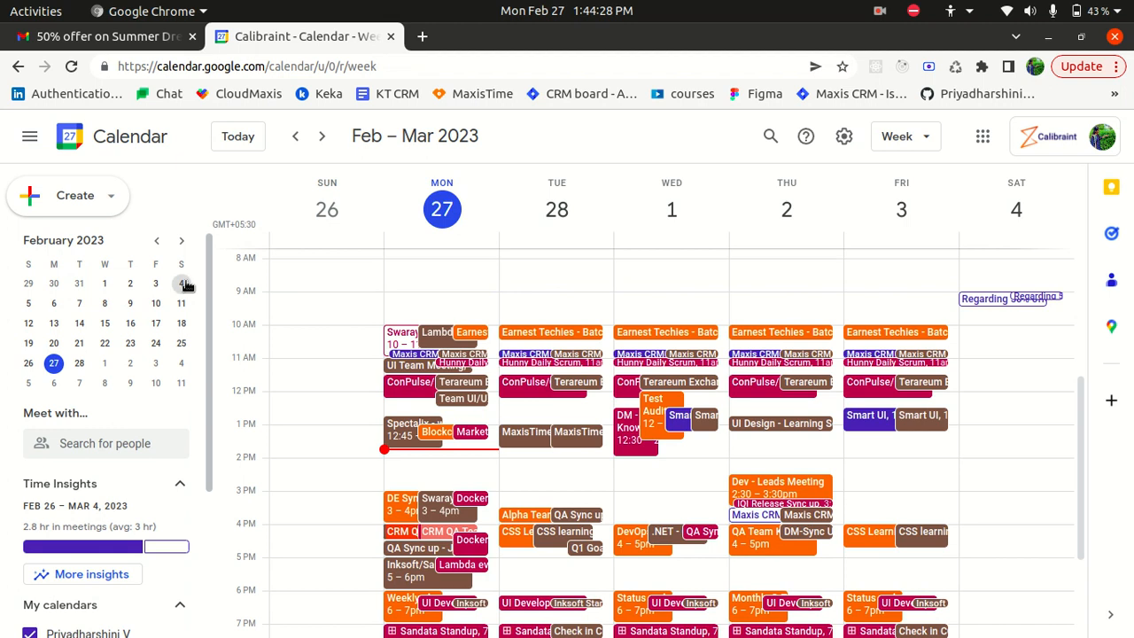
left_click(183, 284)
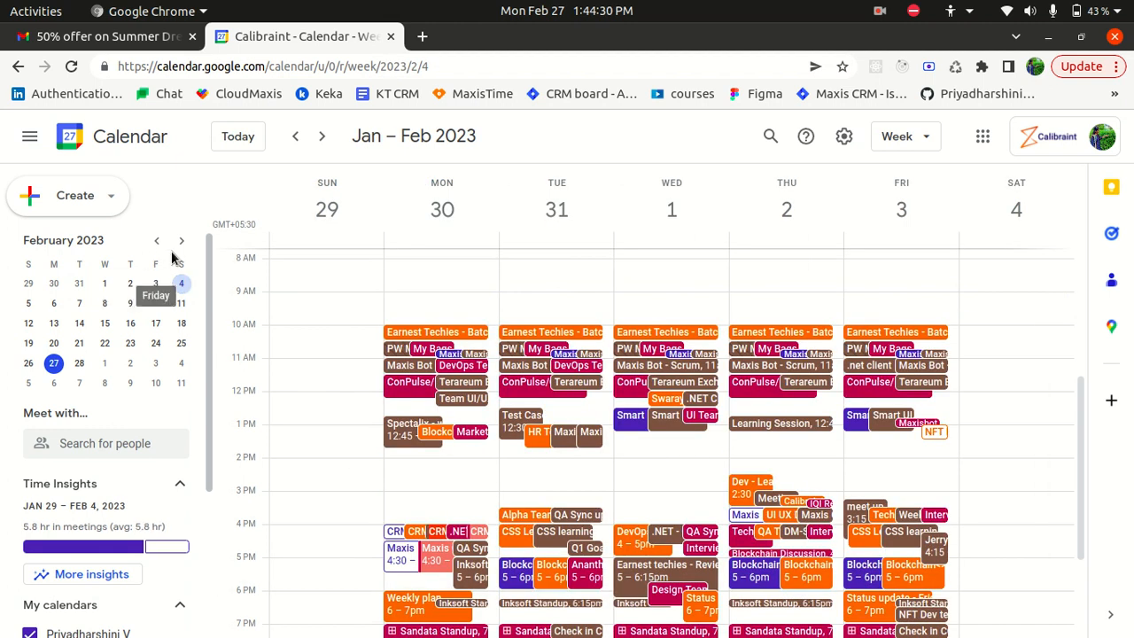
left_click(181, 240)
left_click(182, 284)
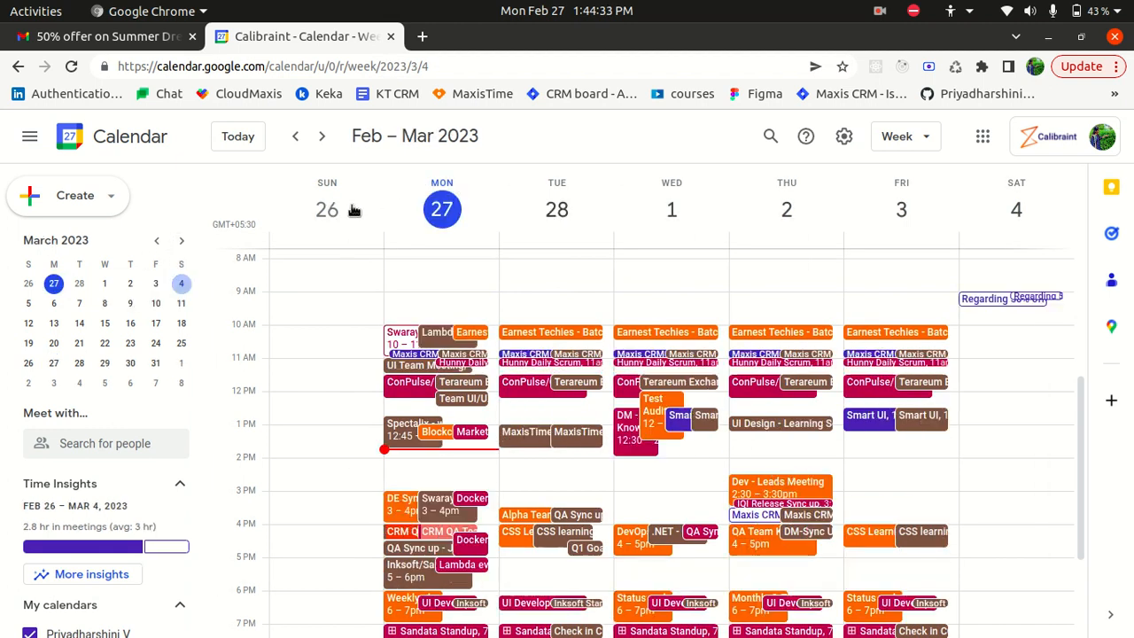
left_click(183, 285)
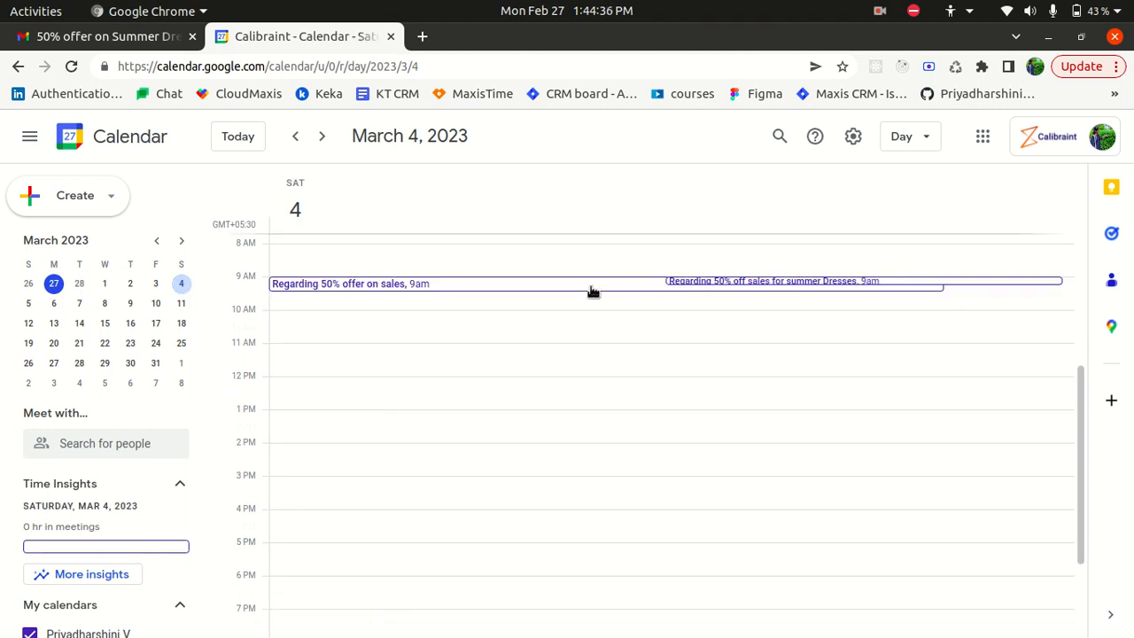
Open the "Regarding 50% offer on sales" event and examine its time, meeting link, guests and description
left_click(506, 285)
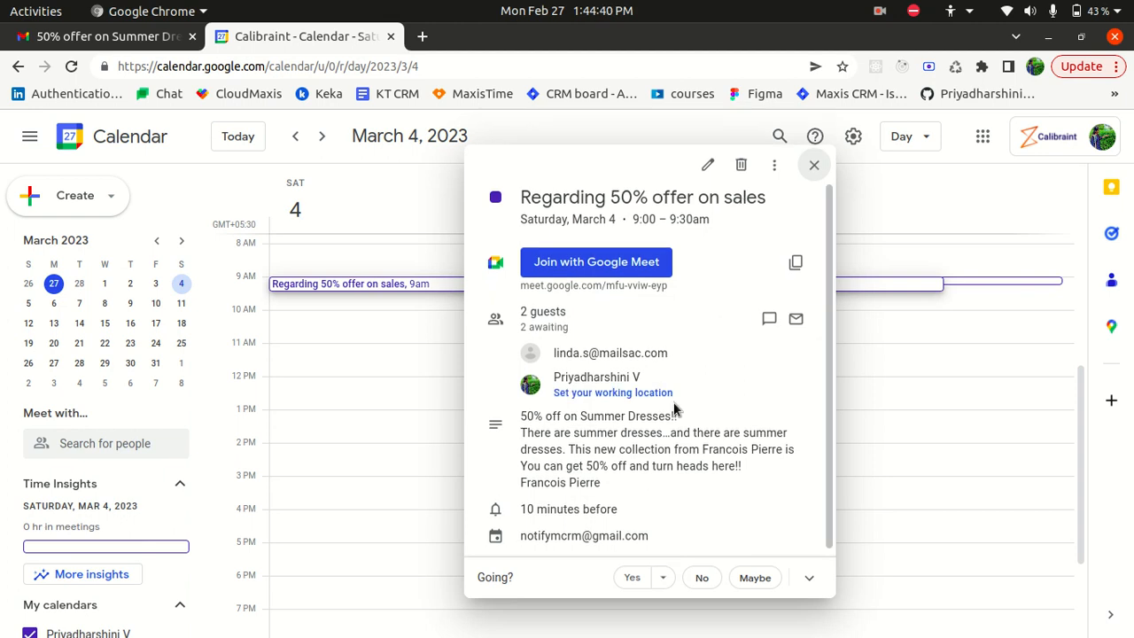
scroll(678, 403, "down", 1)
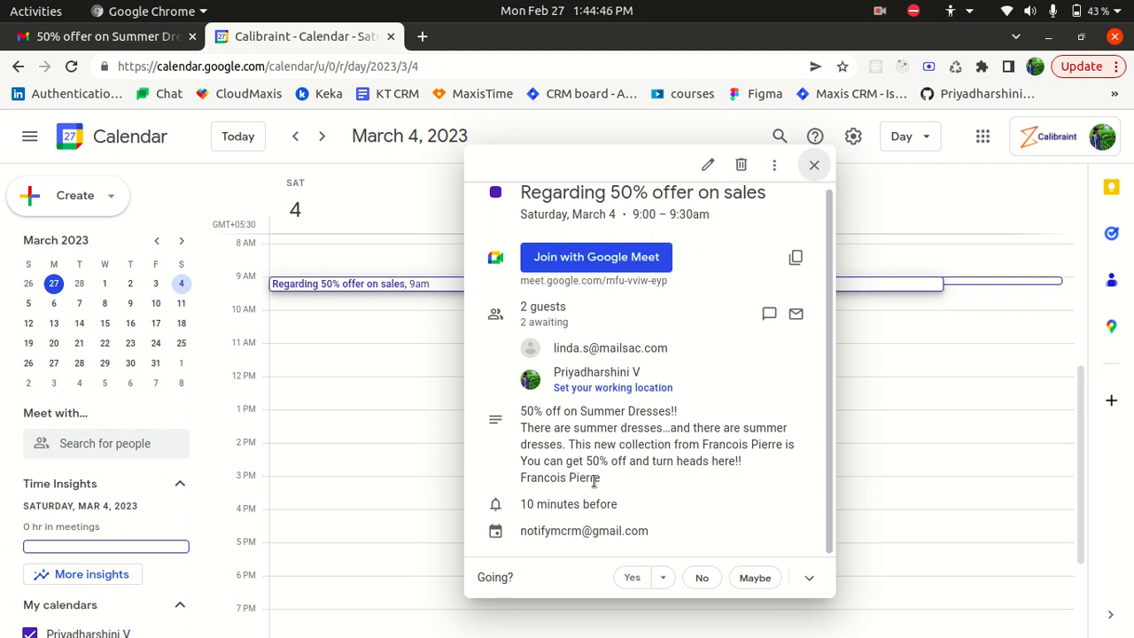
left_click_drag(595, 480, 510, 413)
left_click(599, 450)
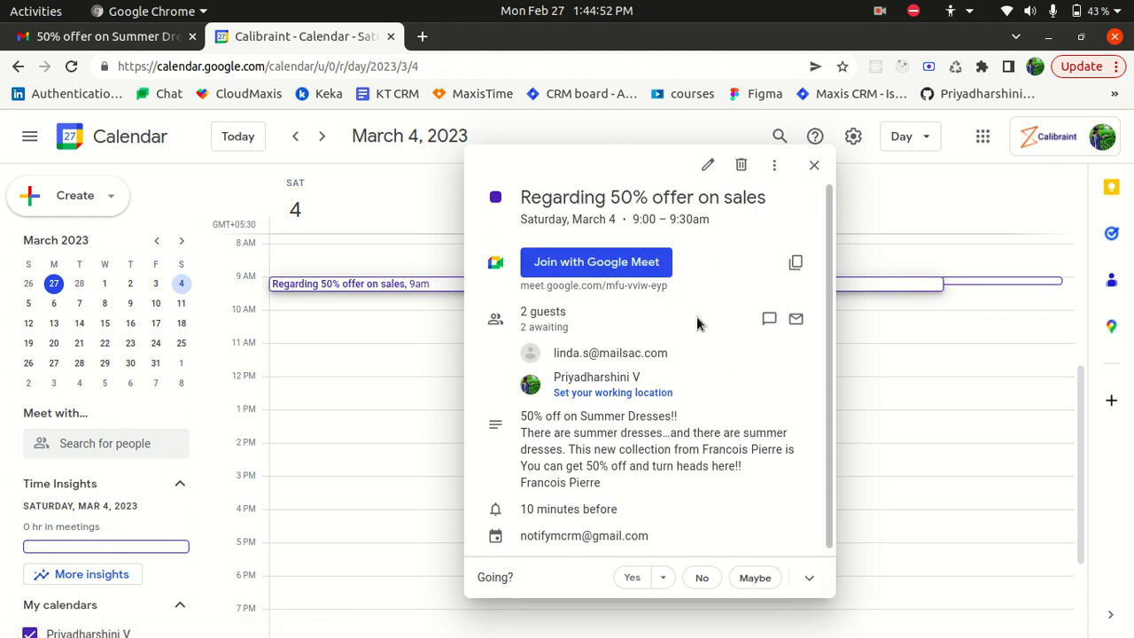
Check the time of the duplicate "Regarding 50% off sales for summer Dresses" event on March 4 and delete the event
left_click(942, 375)
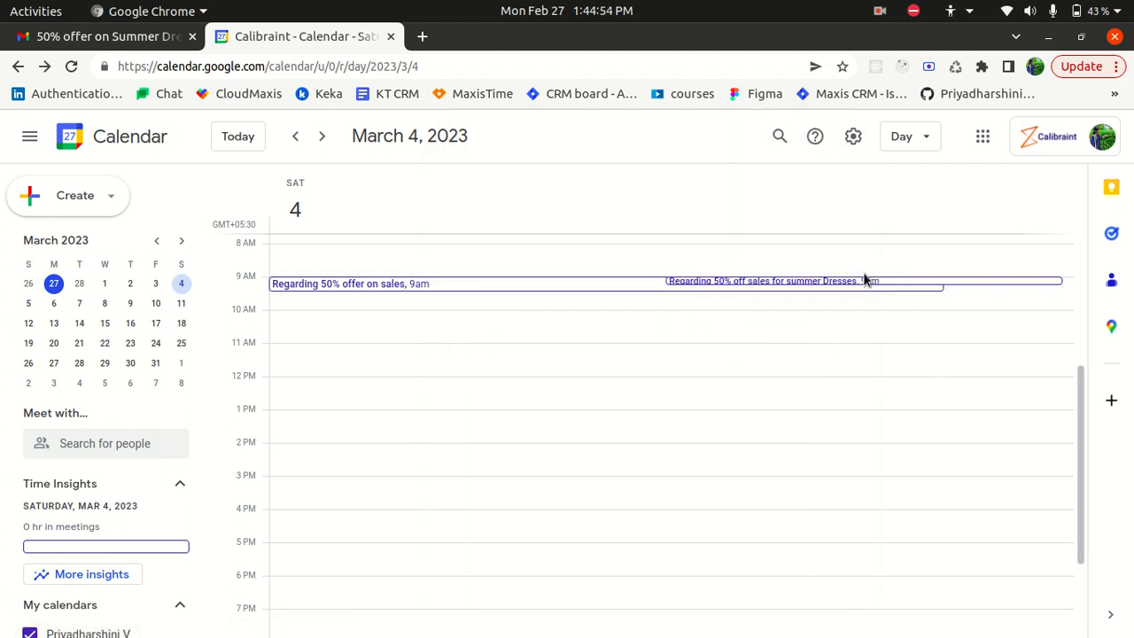
left_click(873, 283)
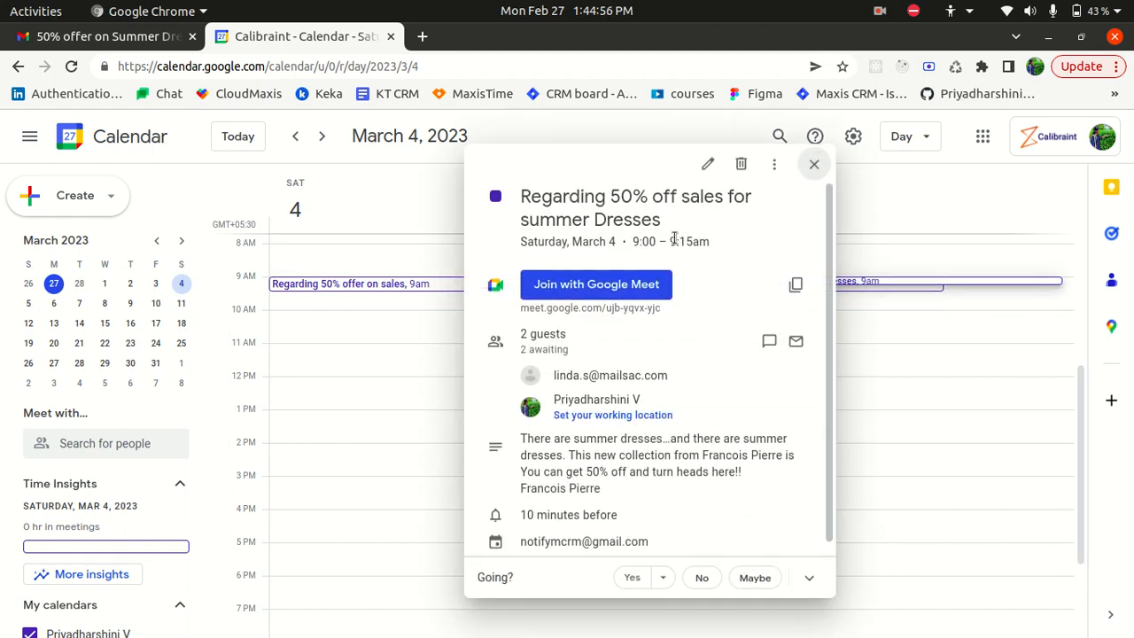
triple_click(660, 244)
left_click(657, 243)
left_click(814, 164)
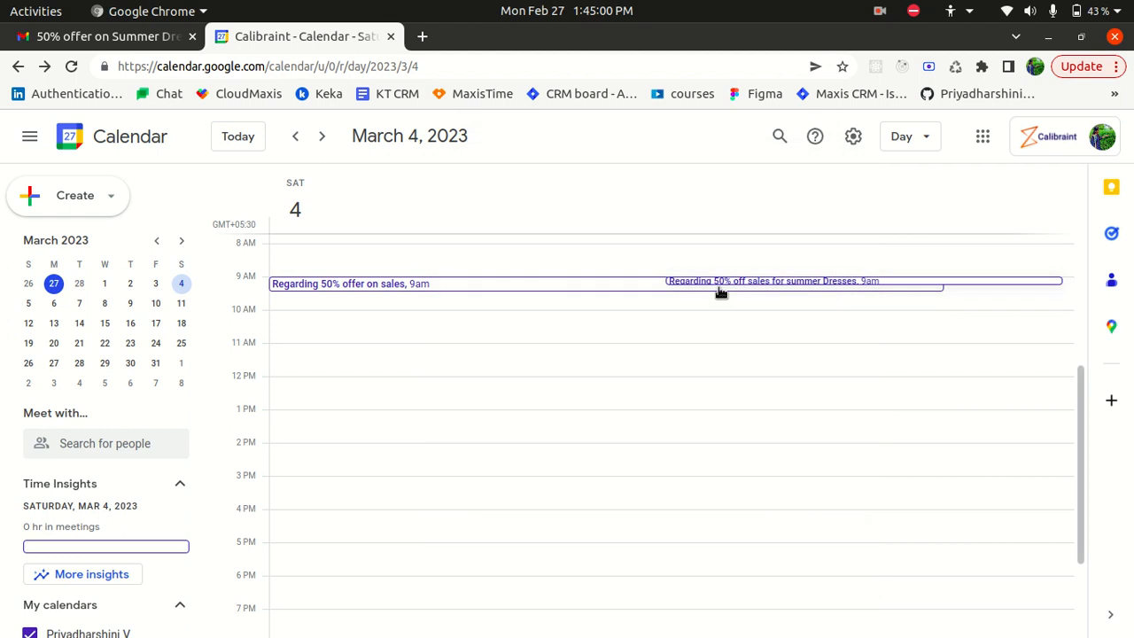
left_click(799, 282)
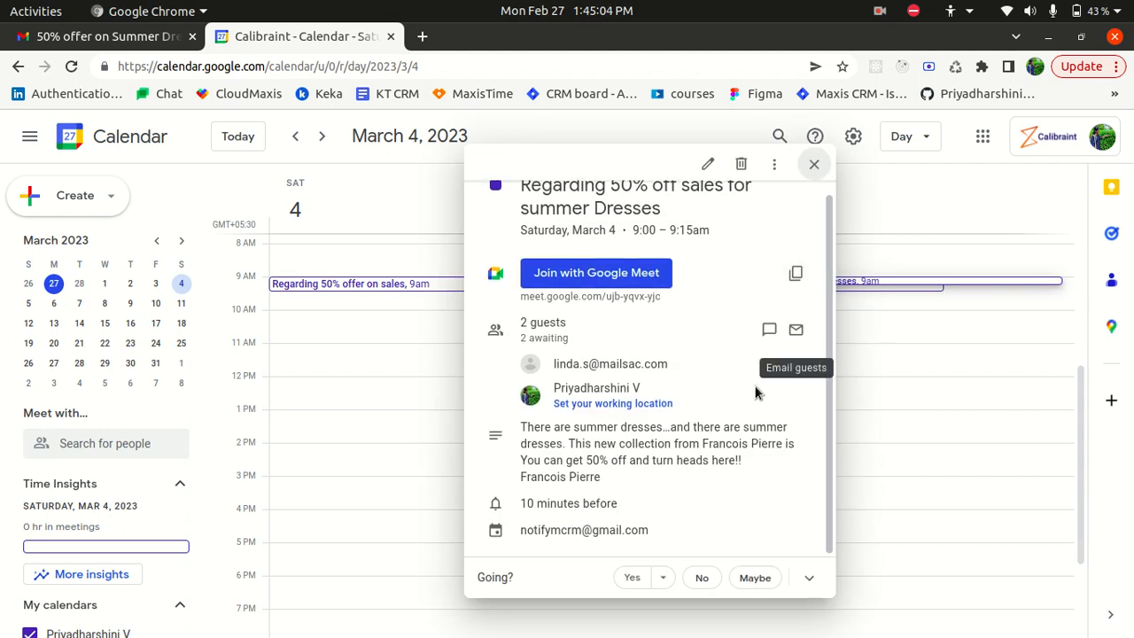
left_click(741, 164)
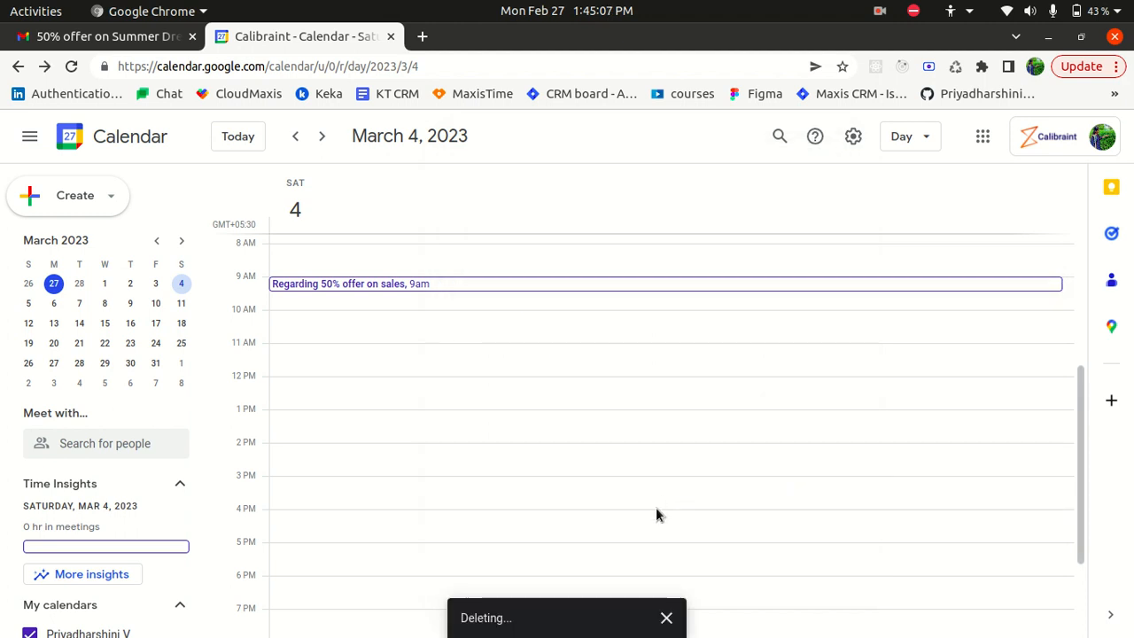
Switch to Maxis CRM and edit the contact's appointment title to "Regarding 50% offer on Summer sales"
left_click(379, 288)
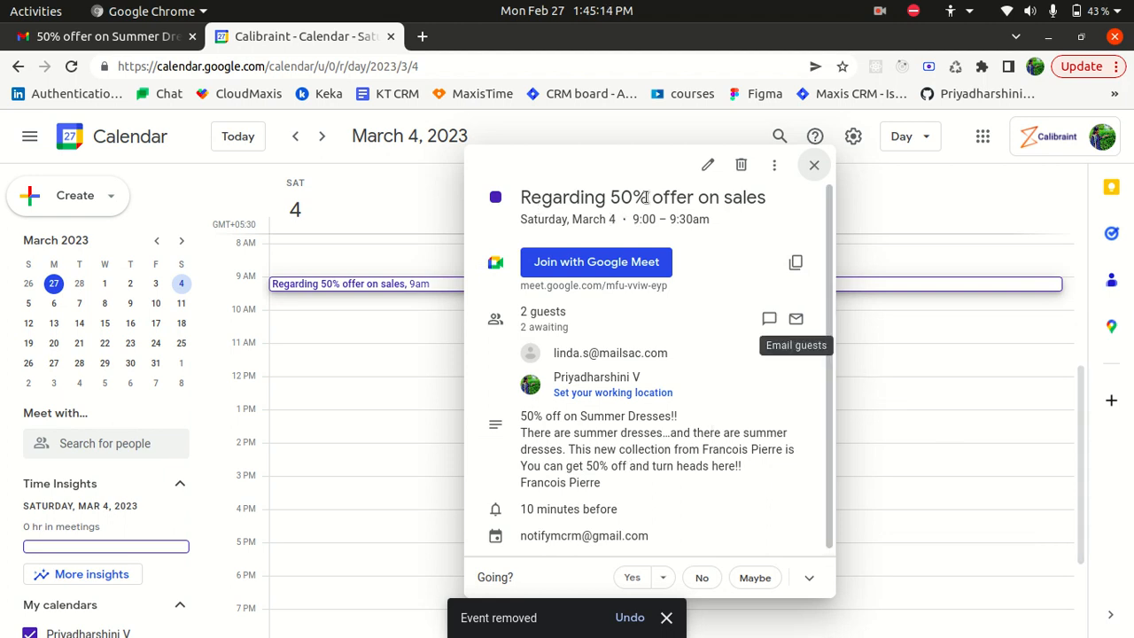
key("super")
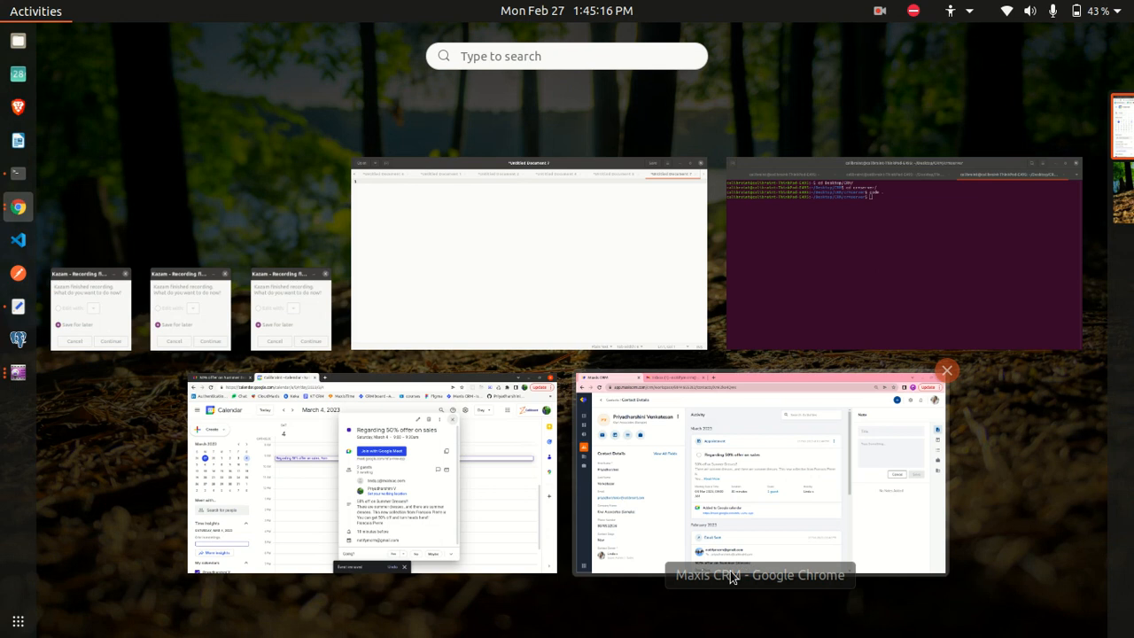
left_click(693, 483)
left_click_drag(396, 273, 563, 280)
left_click(218, 252)
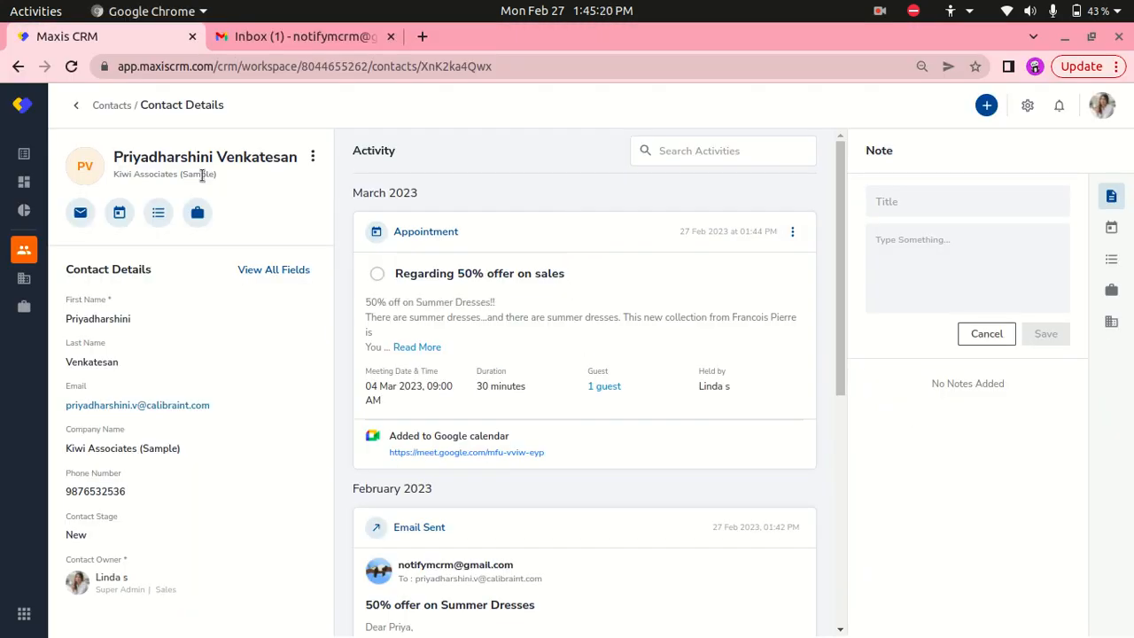
left_click(789, 234)
left_click(742, 266)
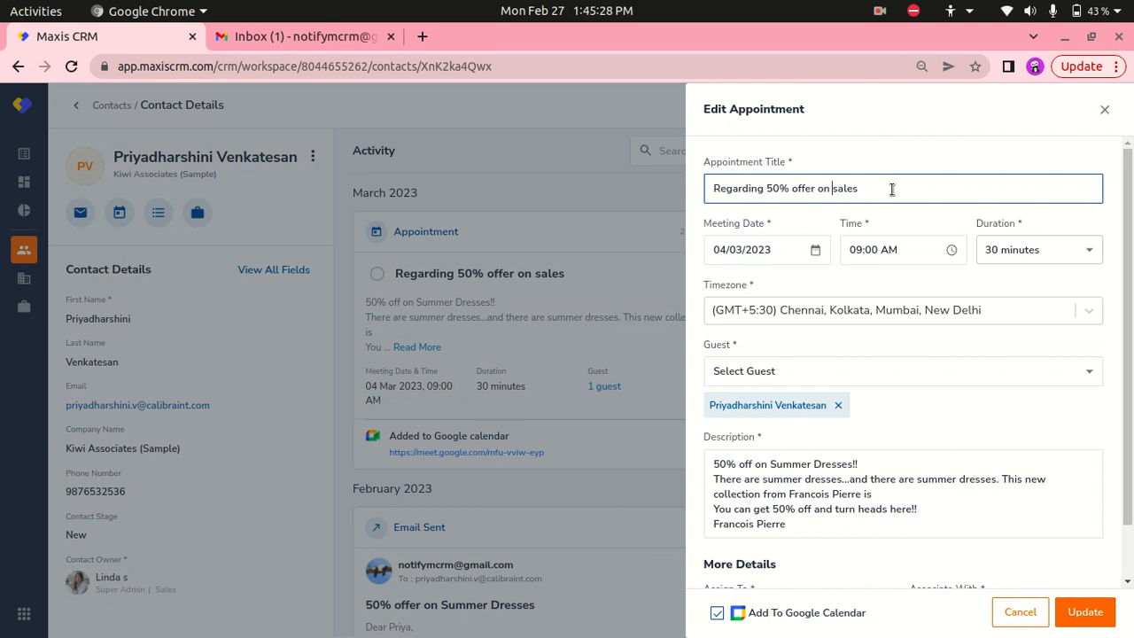
type("Summer")
Compare the edited title with the event in the guest's Google Calendar, and save the appointment update in Maxis CRM
left_click_drag(739, 186, 907, 187)
left_click(927, 187)
key("super")
left_click(471, 471)
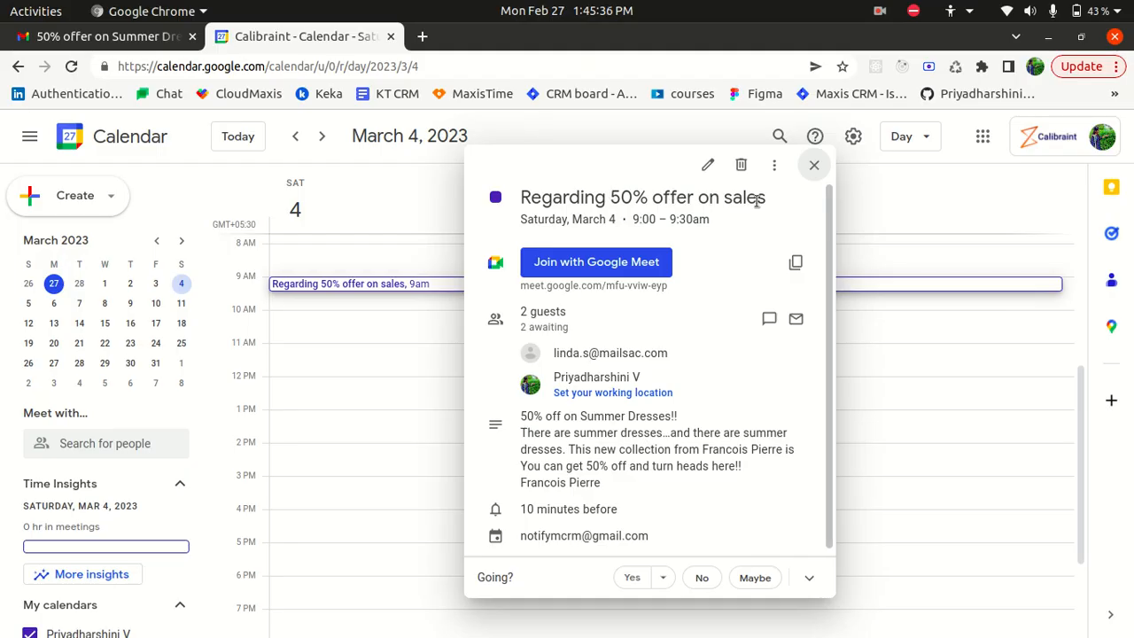
key("super")
left_click(909, 447)
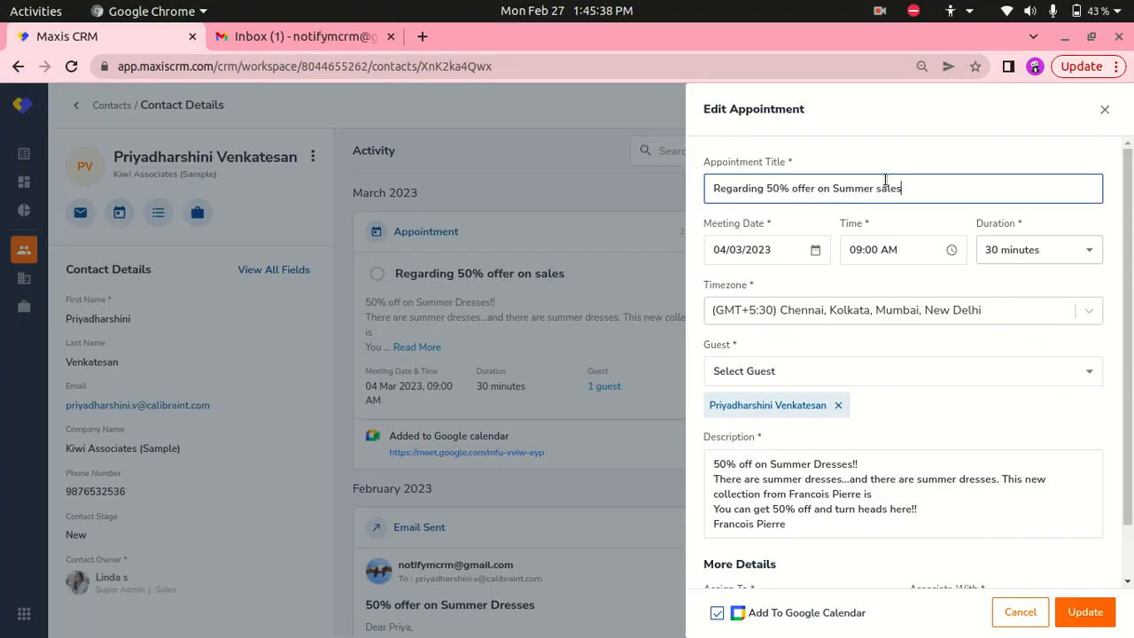
left_click(1086, 612)
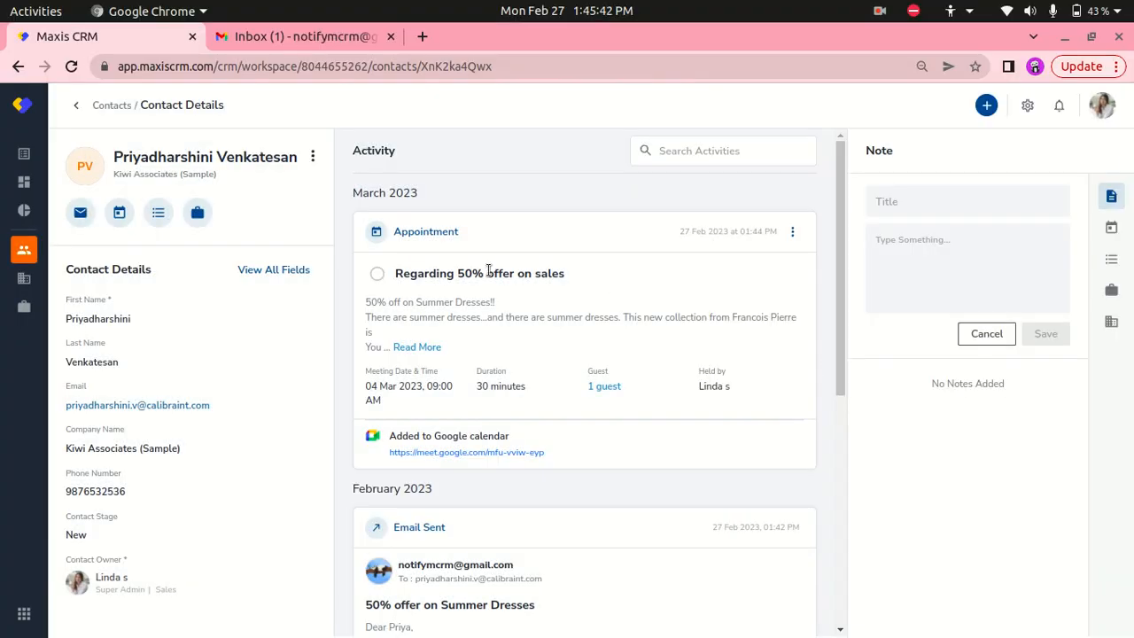
Switch to the guest's Google Calendar and examine the title and details of the updated March 4 event
mouse_move(2, 2)
left_click(461, 446)
left_click(299, 381)
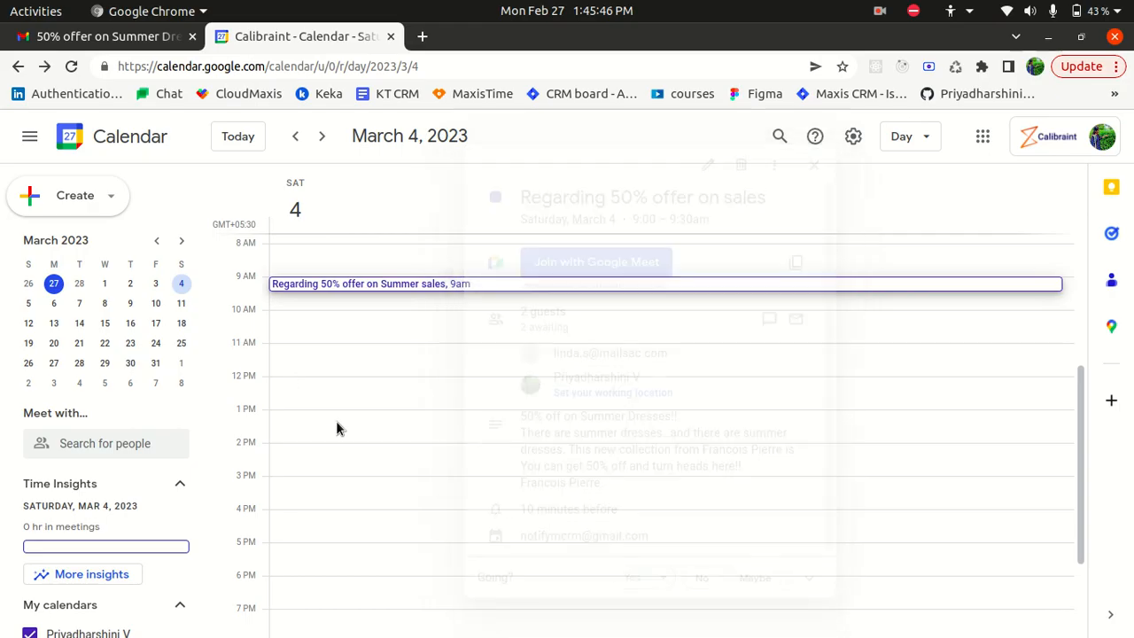
left_click(382, 287)
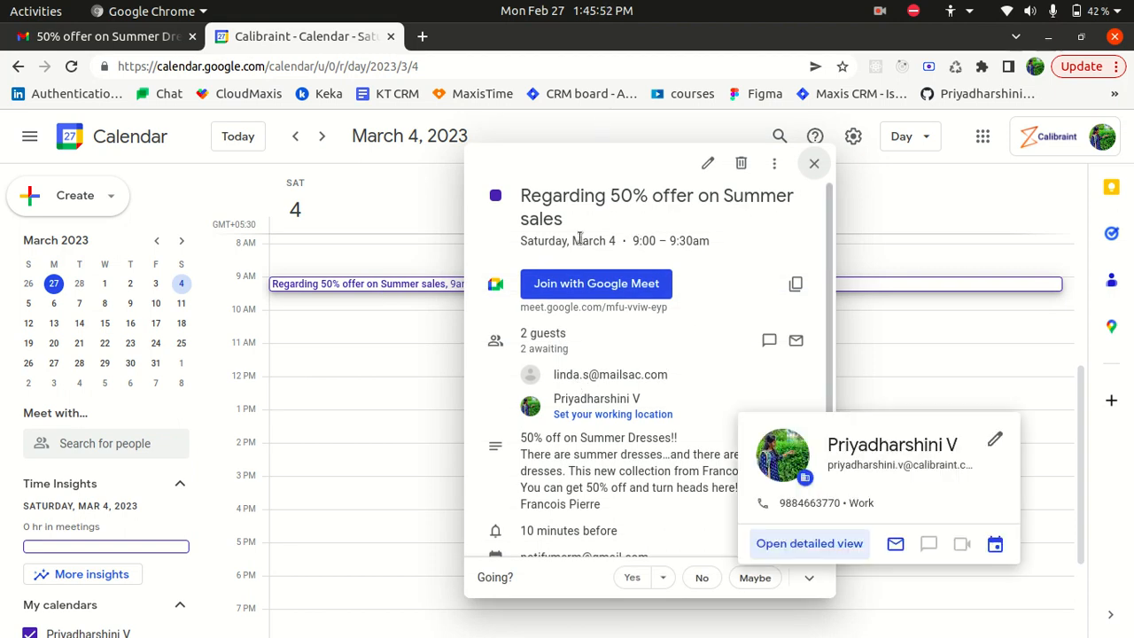
triple_click(564, 216)
left_click(580, 212)
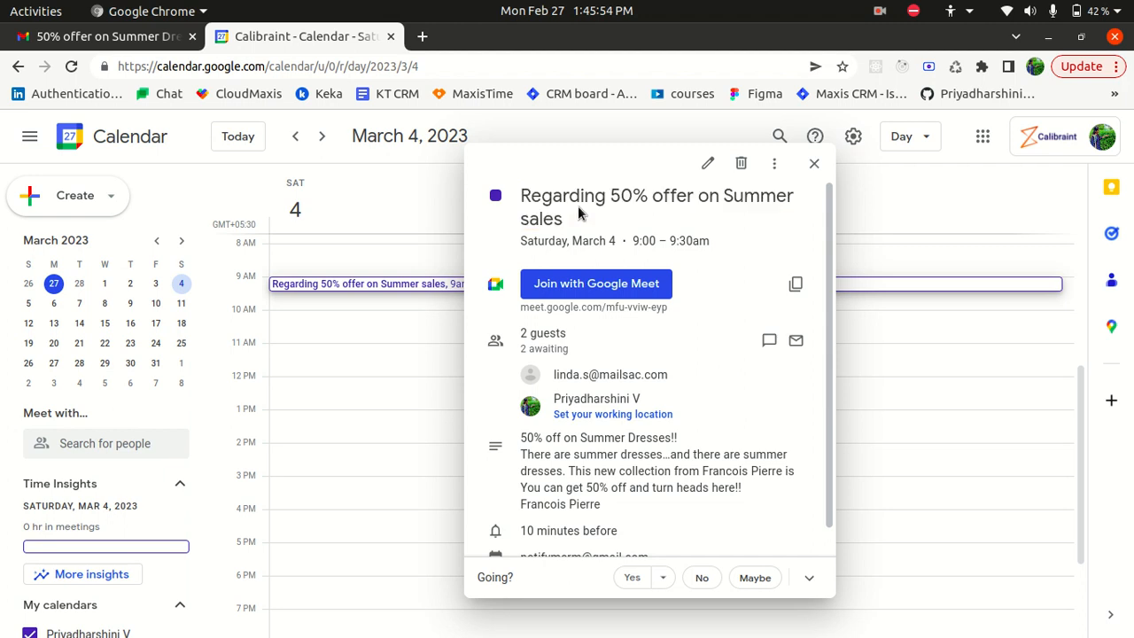
scroll(638, 359, "down", 2)
Switch back to Maxis CRM and check the appointment title in the contact's activity feed
key("super")
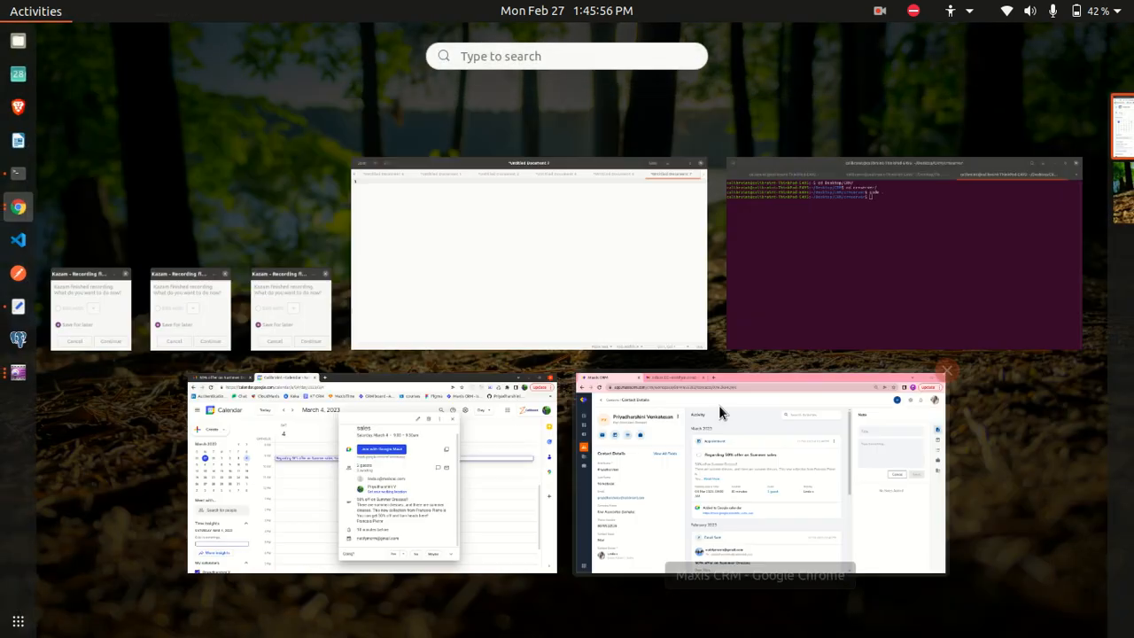
left_click(743, 457)
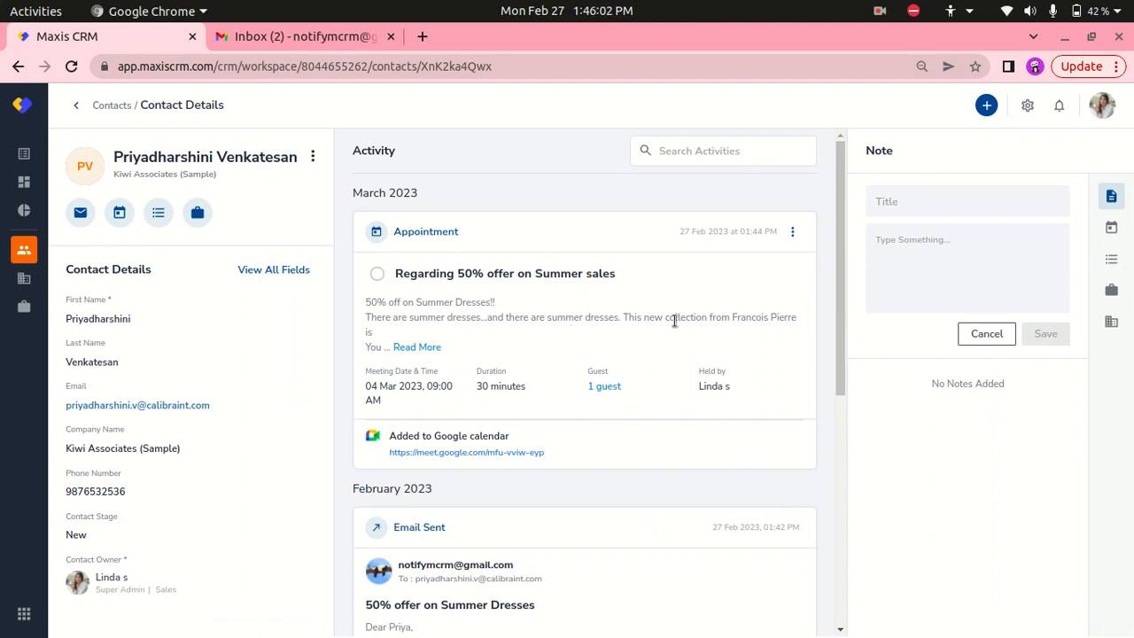
left_click_drag(435, 274, 608, 329)
left_click(546, 310)
left_click_drag(430, 274, 602, 287)
left_click(600, 359)
Review the contact's activity history, from the appointment and sent email down to the contact creation entry
scroll(634, 448, "down", 3)
scroll(633, 448, "down", 2)
scroll(634, 449, "up", 5)
scroll(605, 483, "down", 5)
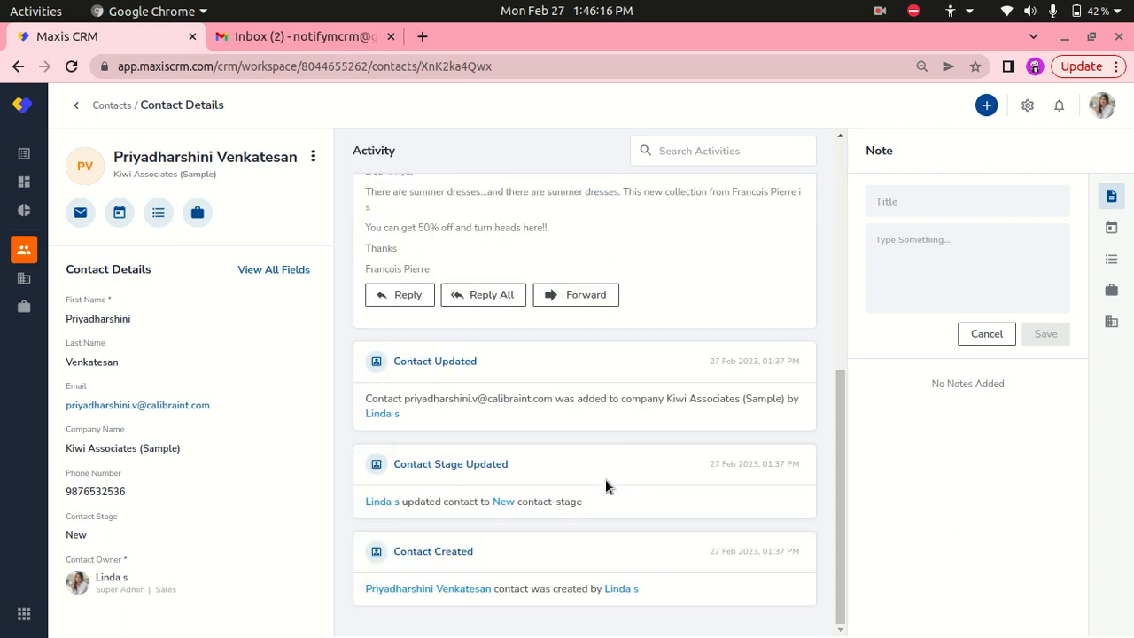
scroll(605, 483, "up", 5)
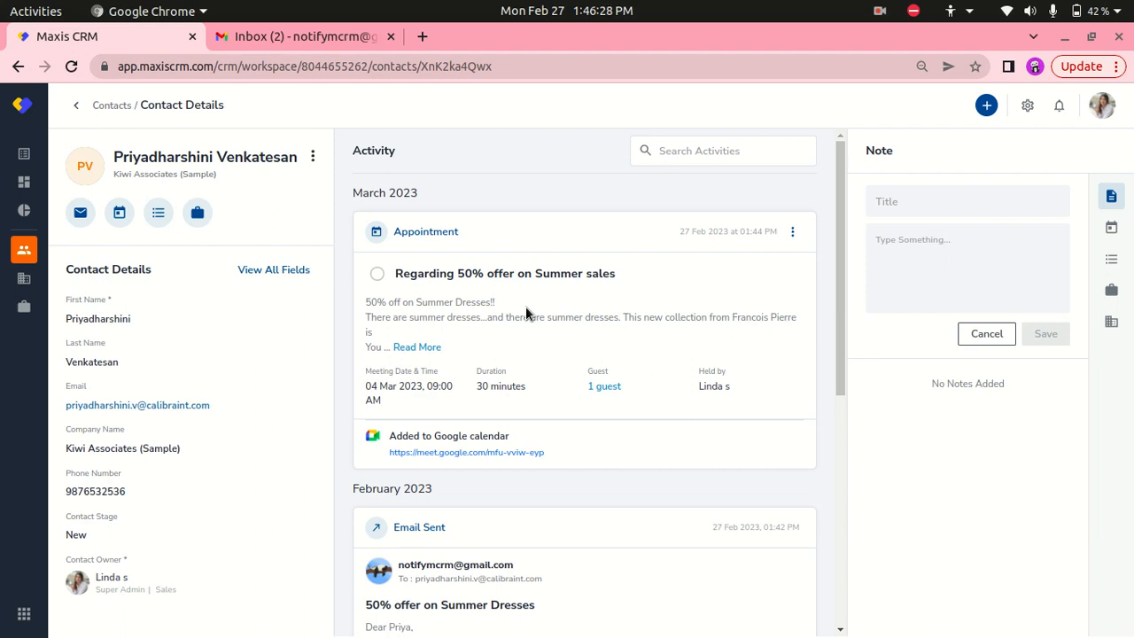
scroll(620, 406, "down", 1)
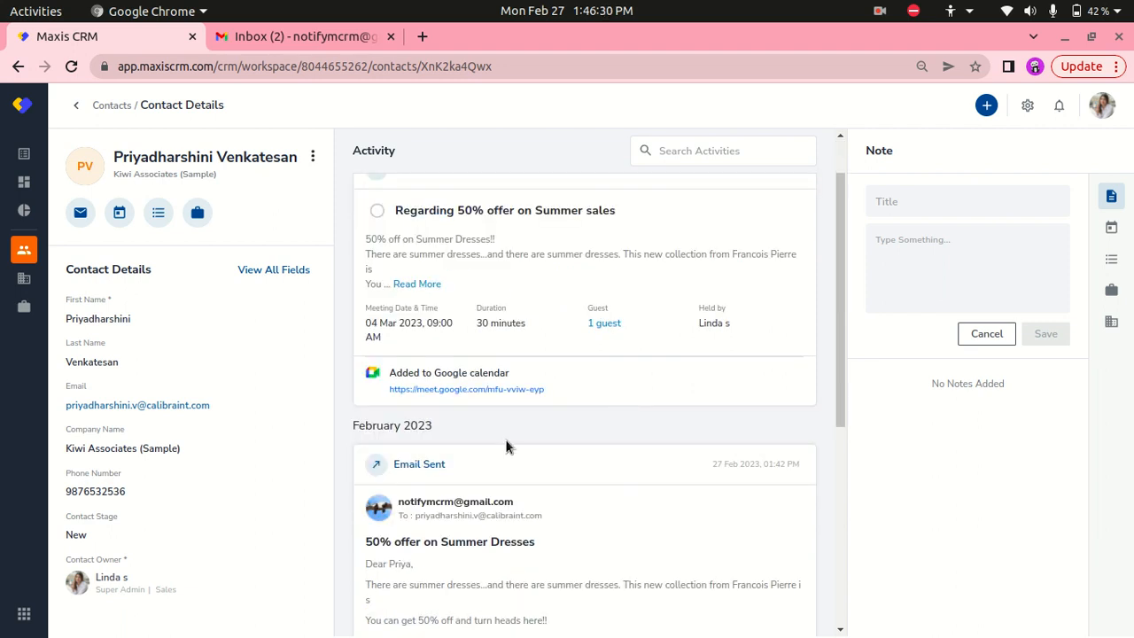
scroll(507, 445, "down", 3)
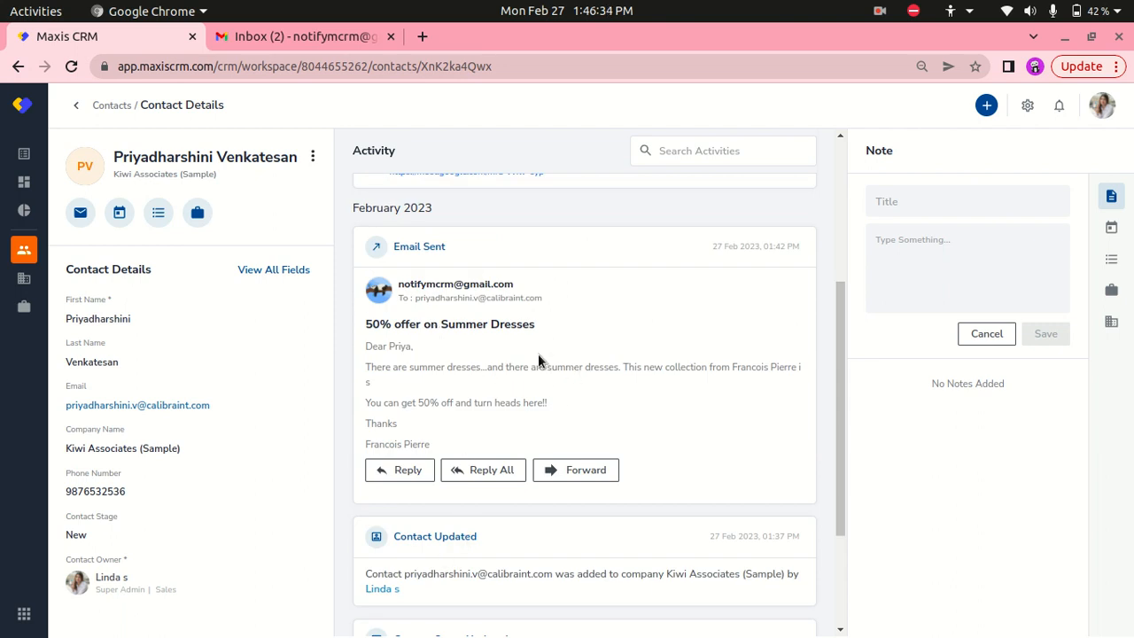
scroll(538, 359, "up", 4)
scroll(538, 355, "down", 6)
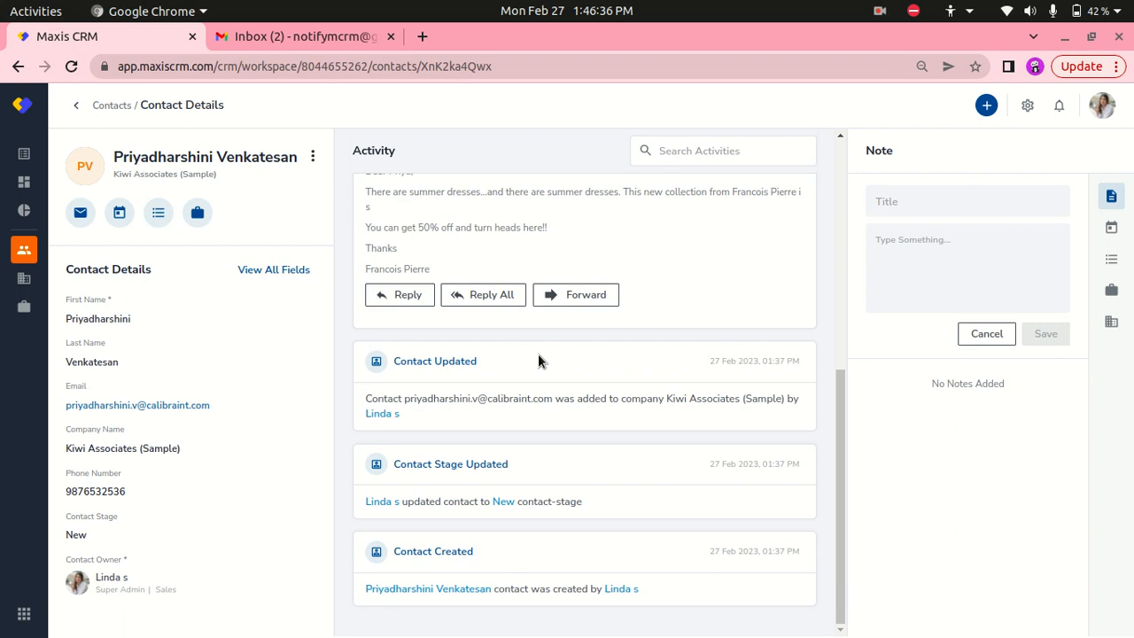
Switch to the recipient's Gmail and send the reply "Thanks!! That's a great deal!!" to the "50% offer on Summer Dresses" email
key("super")
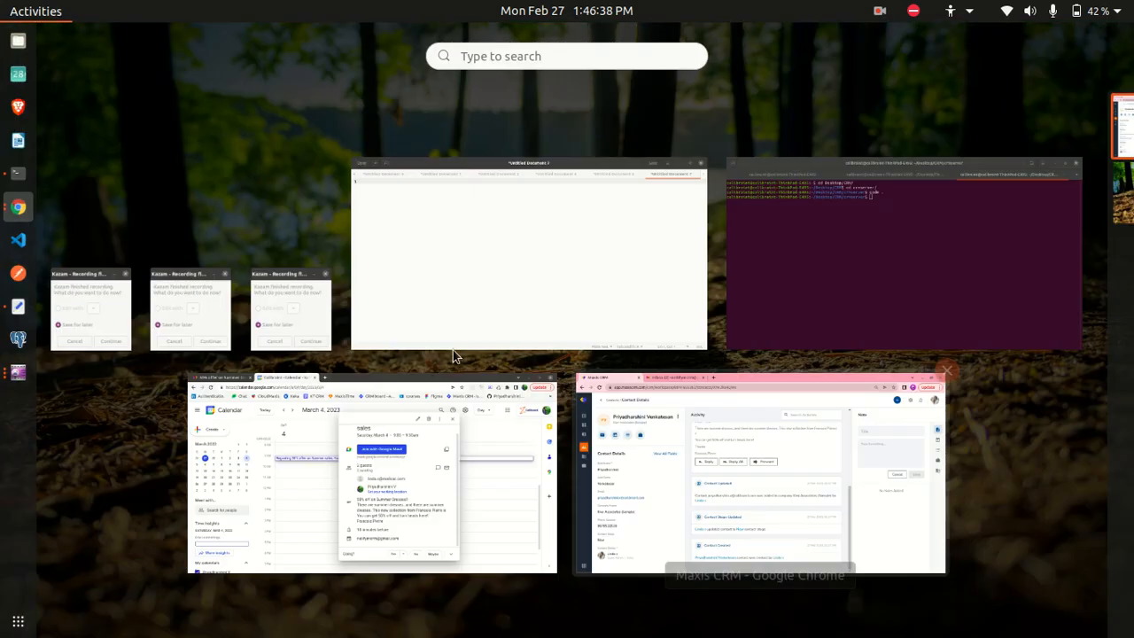
left_click(392, 487)
left_click(106, 42)
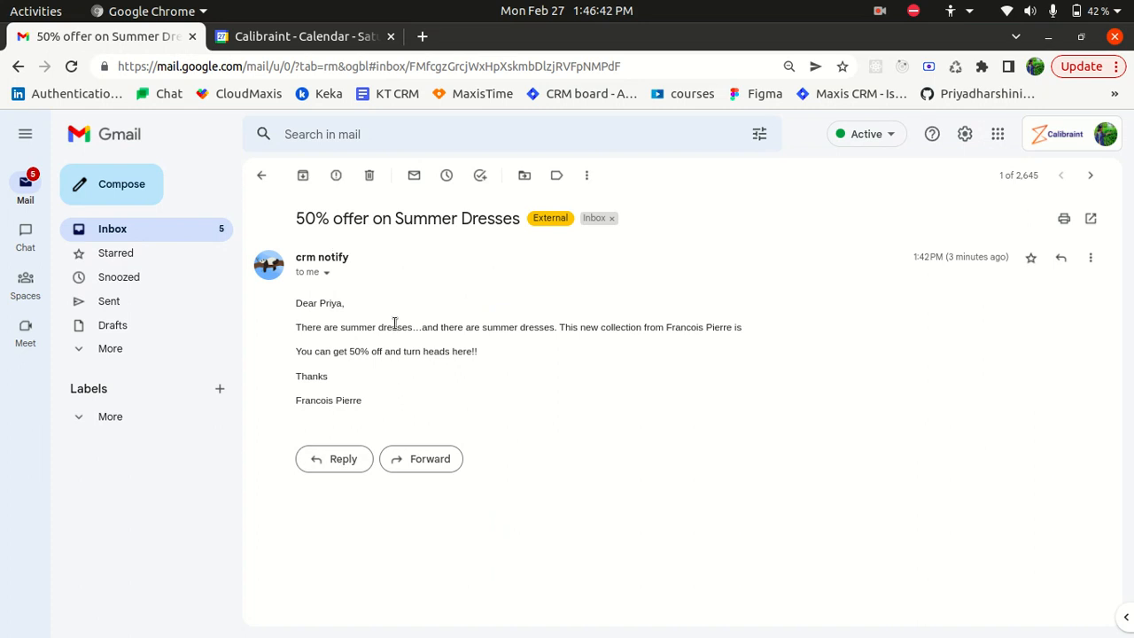
left_click(362, 457)
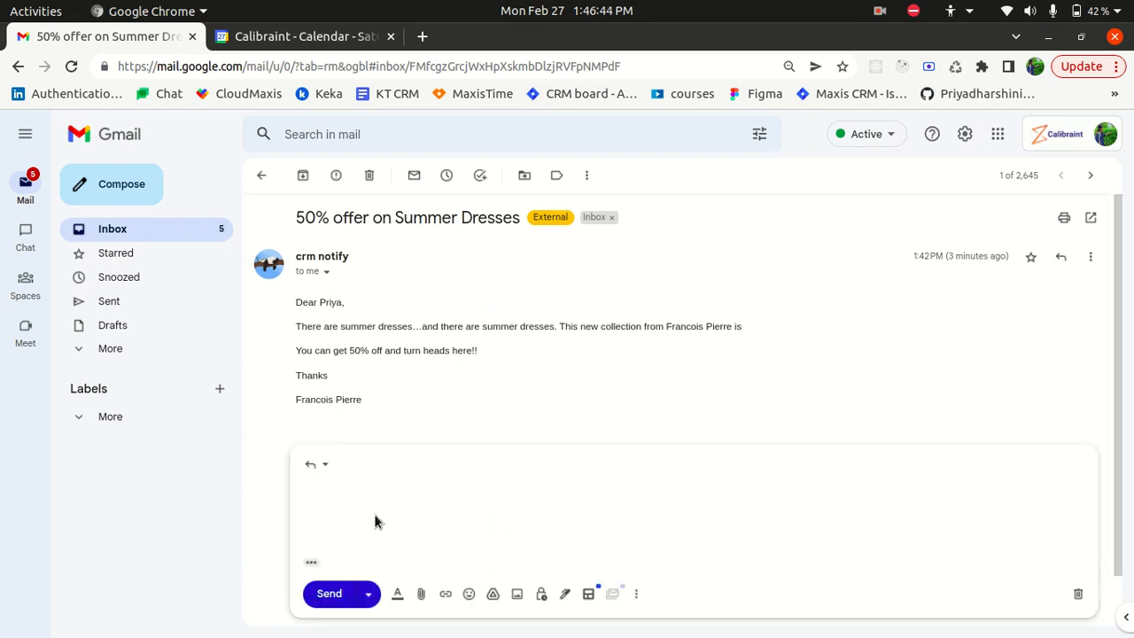
type("Thanks!! That")
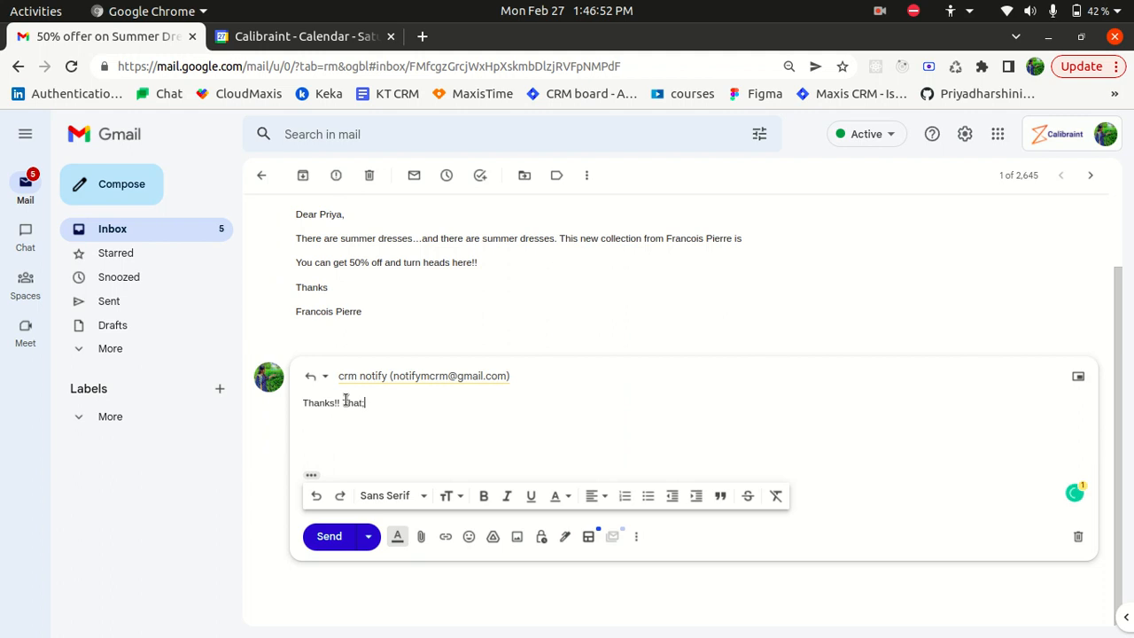
type("'s a great deal!!")
left_click(327, 539)
left_click_drag(346, 381, 303, 257)
left_click(402, 399)
scroll(382, 506, "down", 3)
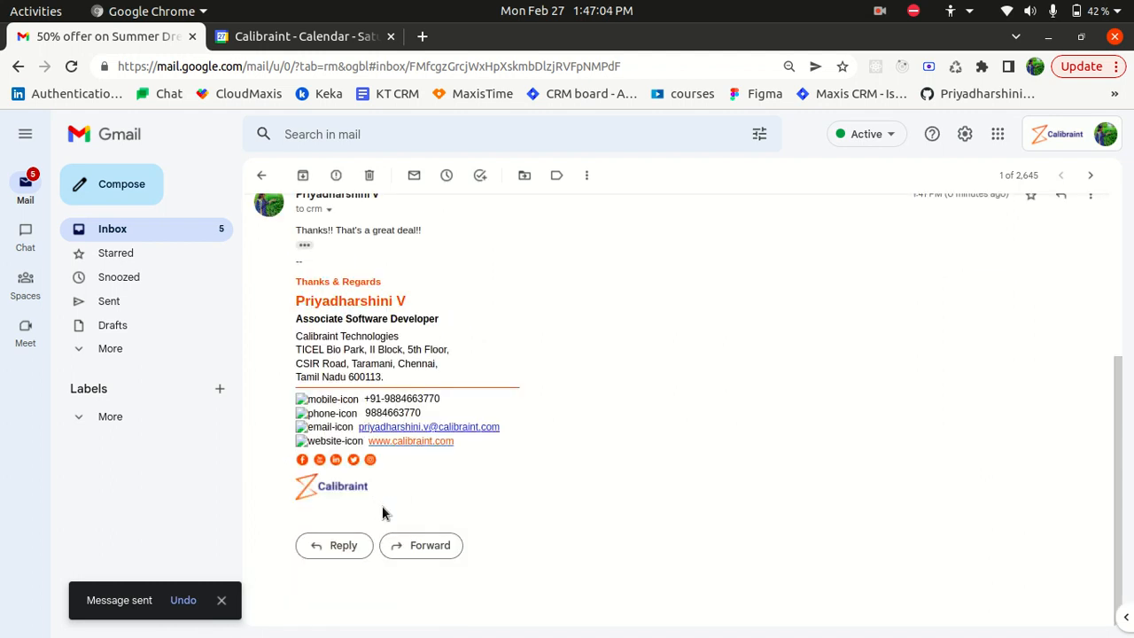
Switch to Maxis CRM, reopen the contact from the Contacts list and look through its activity feed for the reply
key("super")
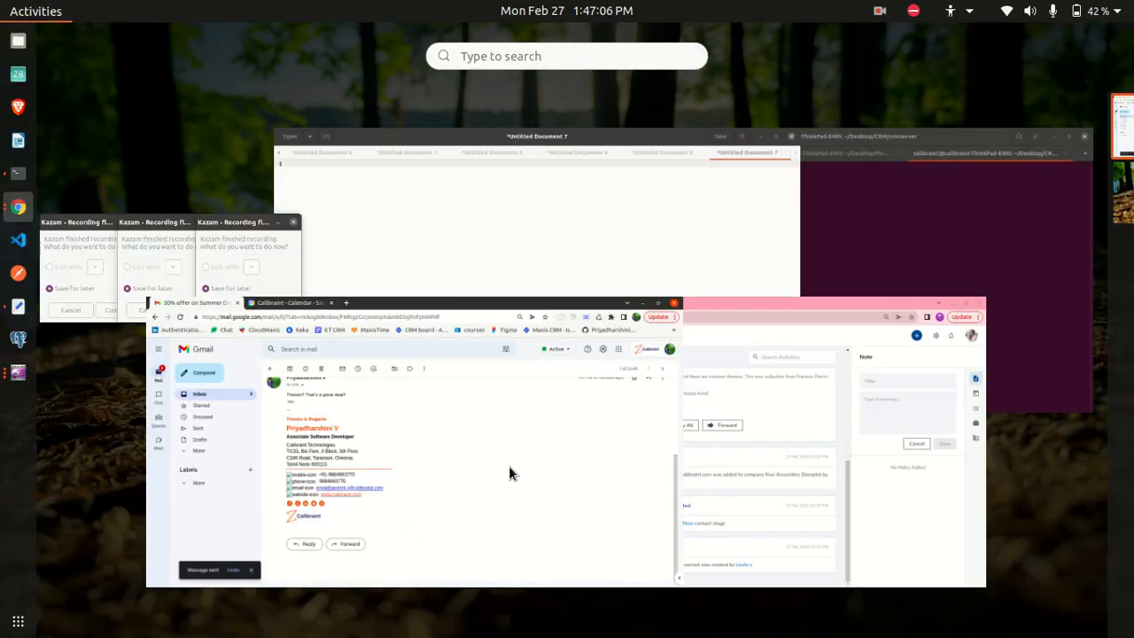
left_click(608, 479)
scroll(601, 532, "up", 5)
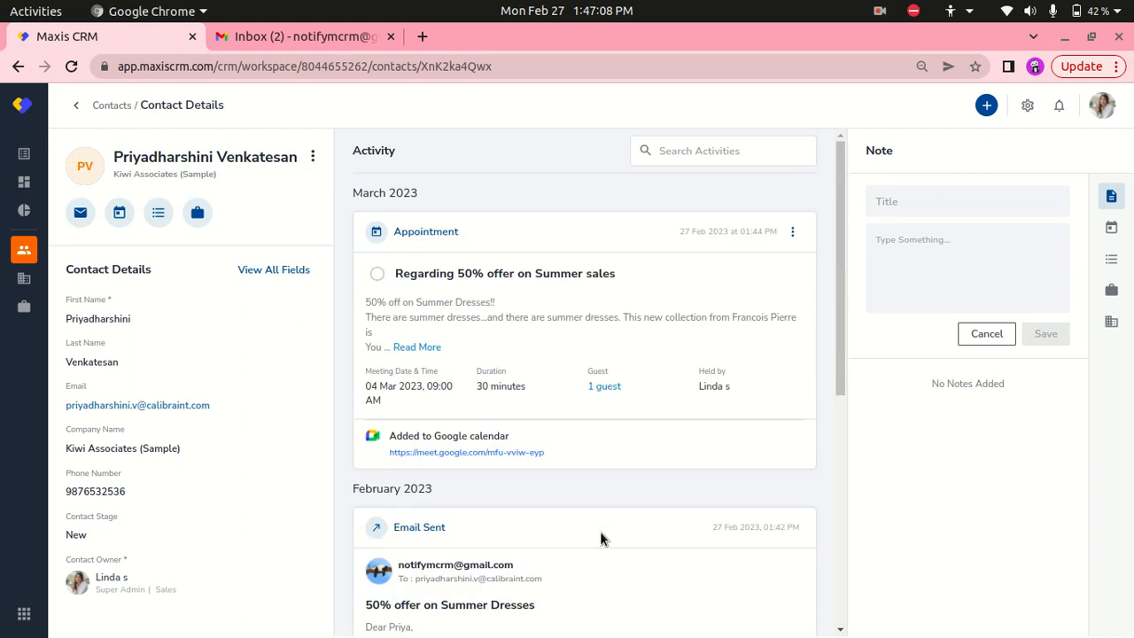
left_click(112, 104)
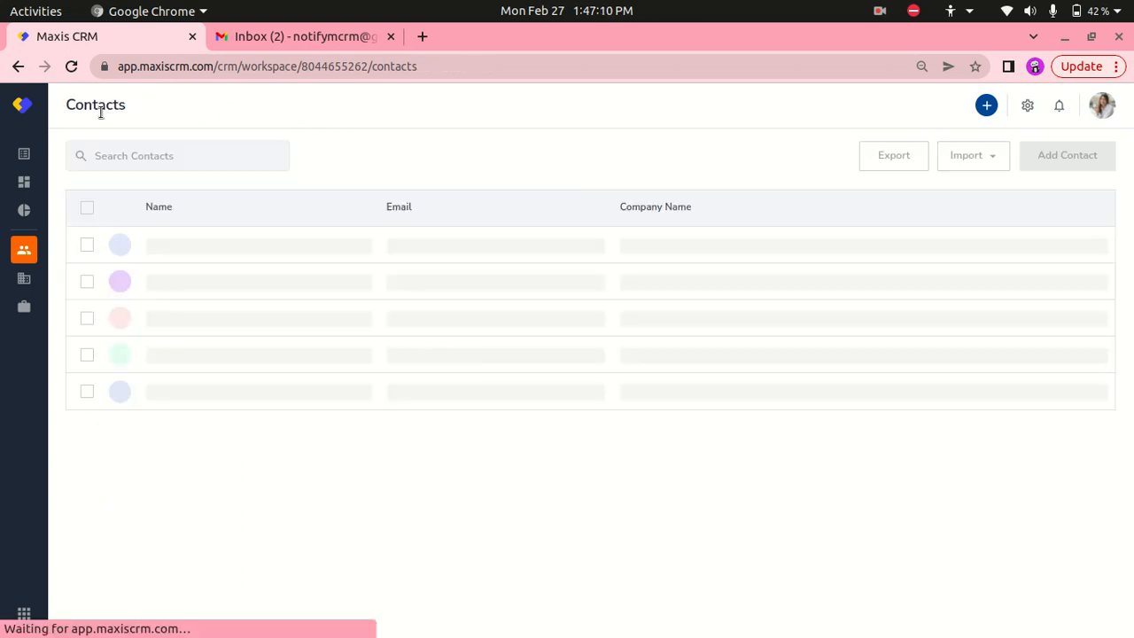
left_click(225, 282)
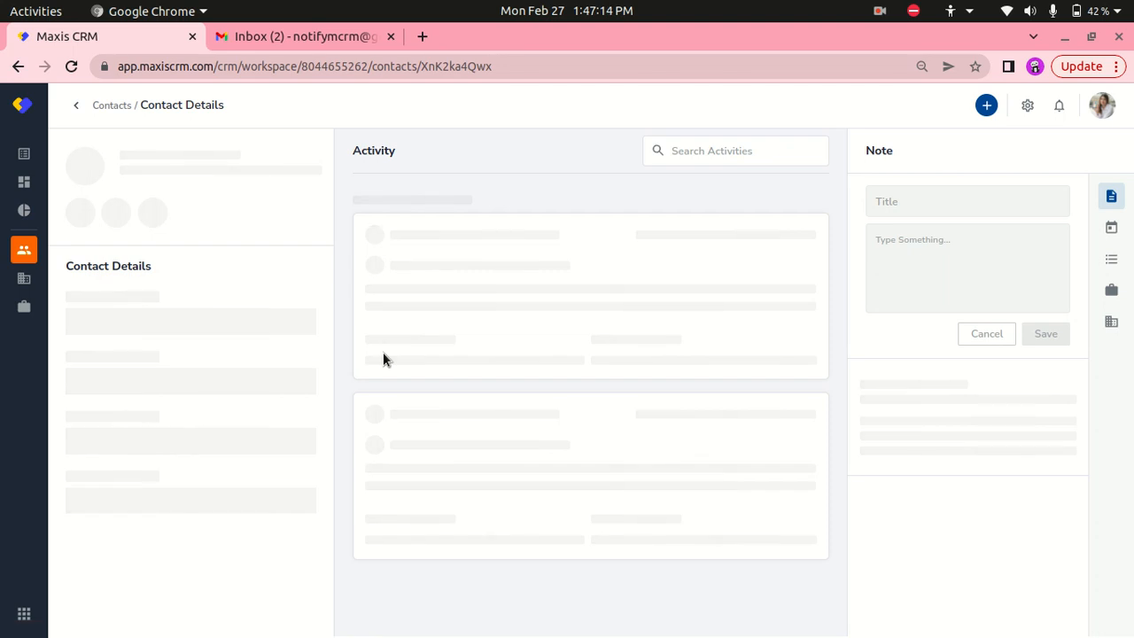
scroll(392, 407, "down", 10)
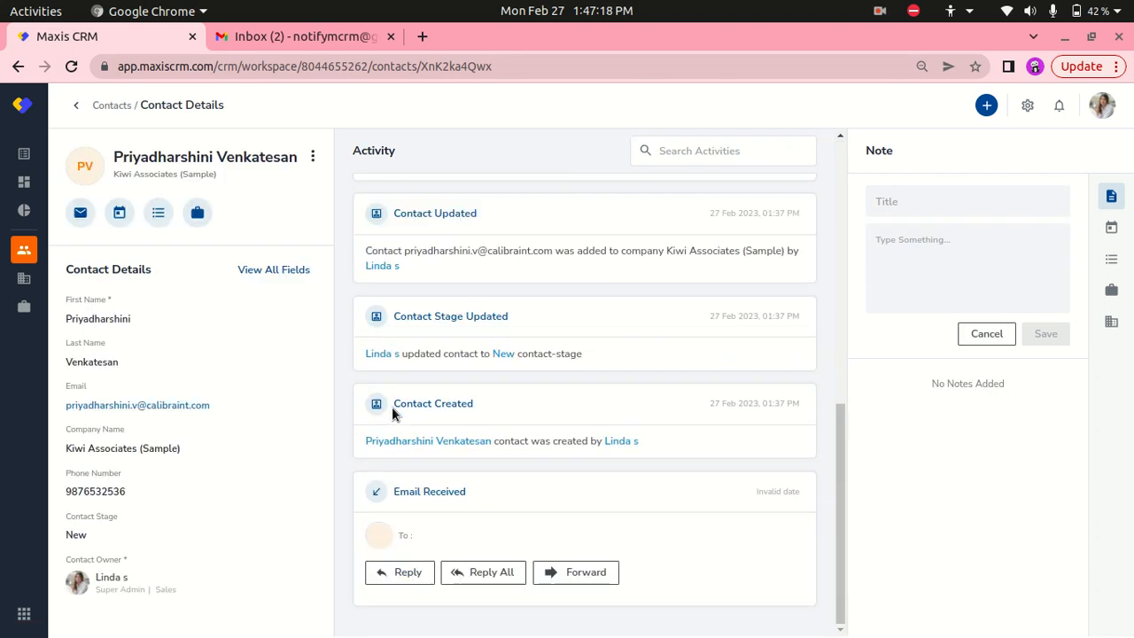
scroll(468, 432, "up", 10)
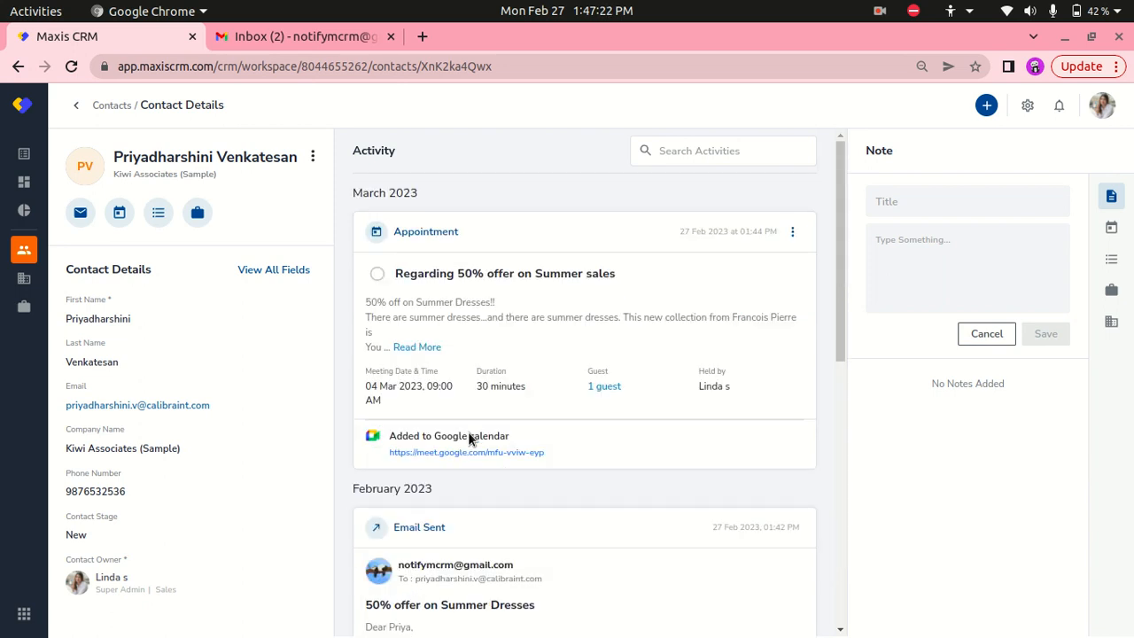
Reload the contact's page and examine the received email entry in the activity feed
key("ctrl+r")
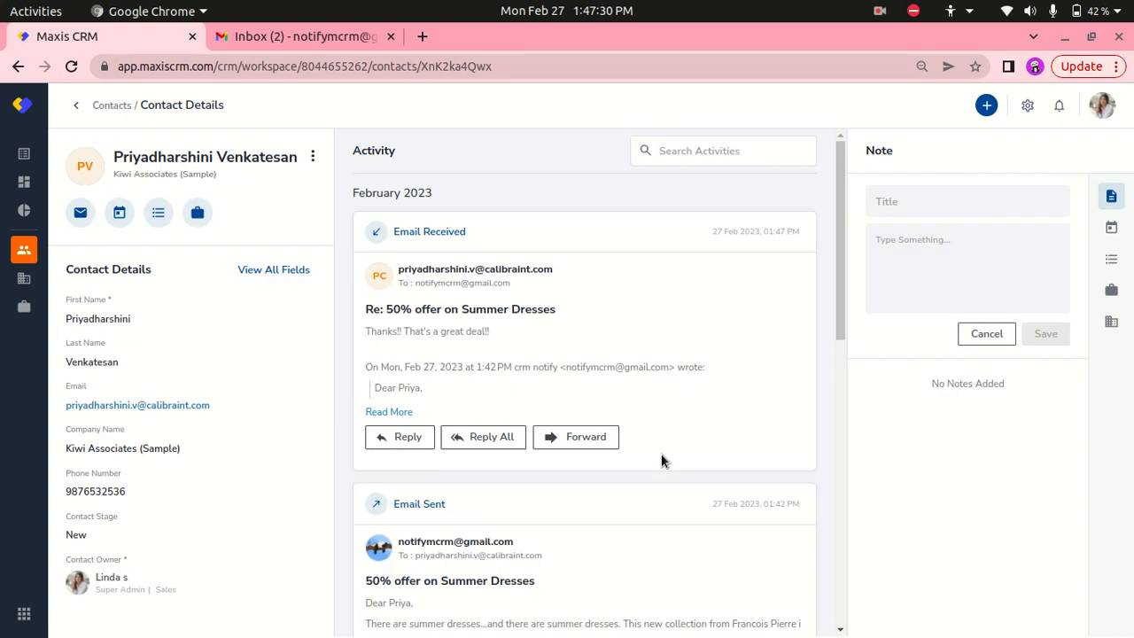
left_click_drag(390, 232, 474, 244)
left_click(474, 244)
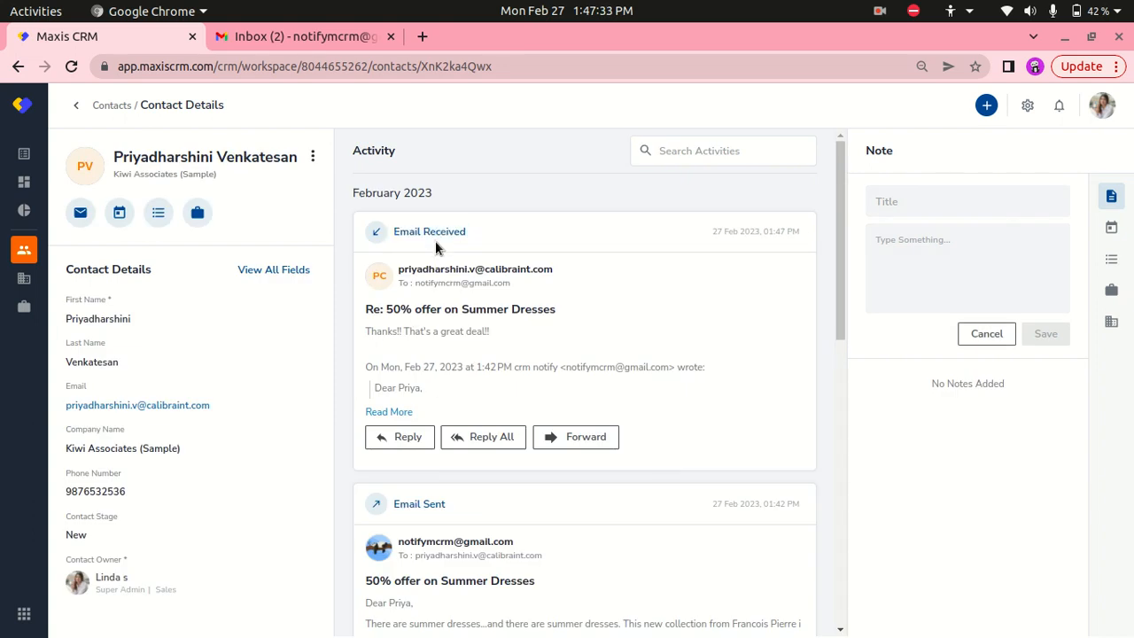
Expand the received reply in the contact's activity feed and compare its text with the conversation in the recipient's Gmail
left_click(387, 413)
scroll(431, 486, "down", 3)
scroll(432, 486, "up", 3)
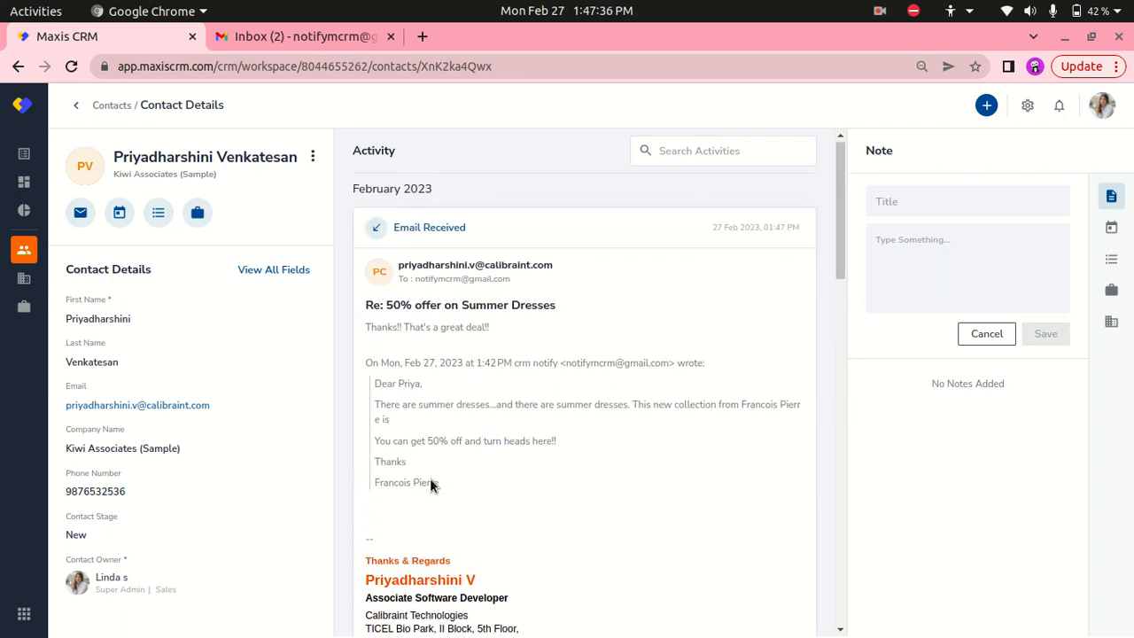
left_click_drag(366, 327, 516, 324)
left_click(459, 391)
key("super")
left_click(316, 424)
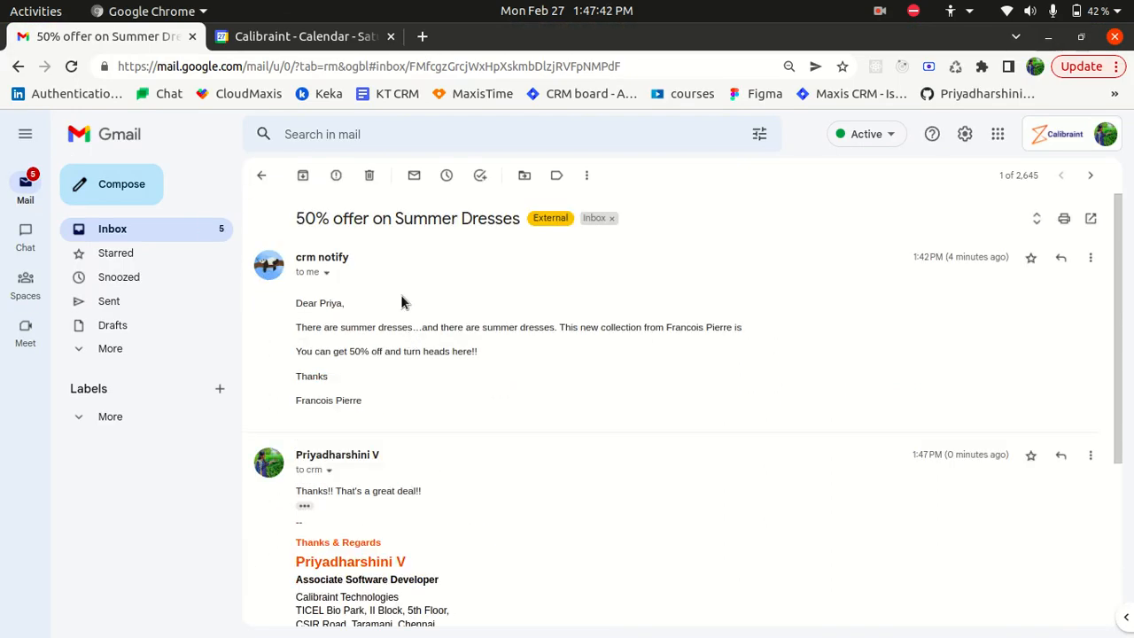
key("super")
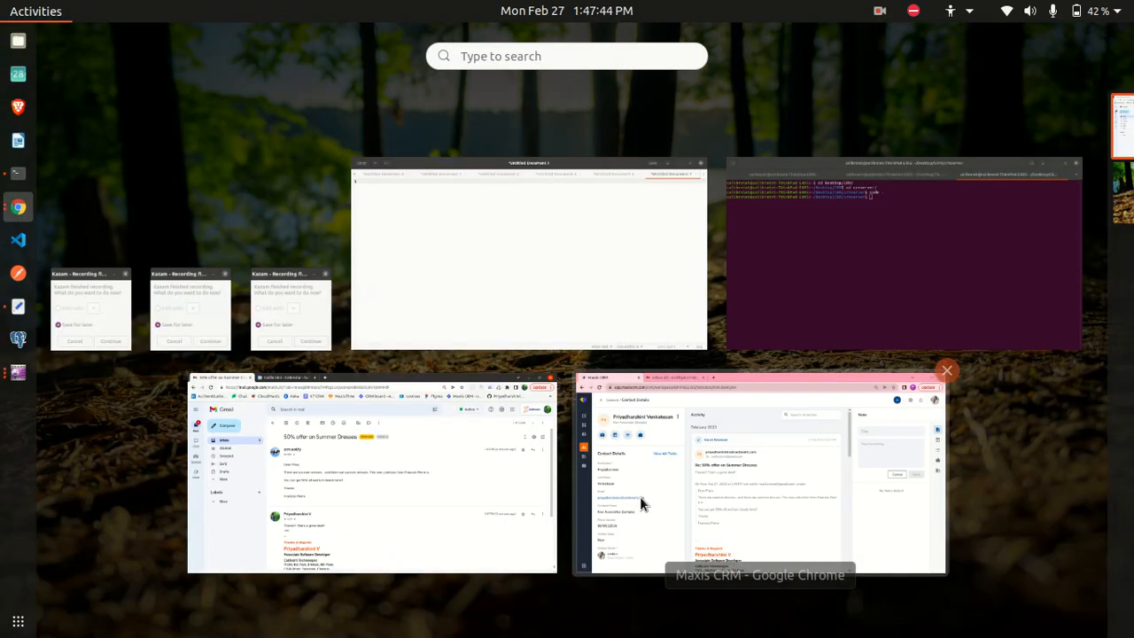
left_click(640, 499)
Delete the "Regarding 50% offer on Summer sales" appointment from the March 2023 section of the contact's activity feed
scroll(558, 493, "down", 15)
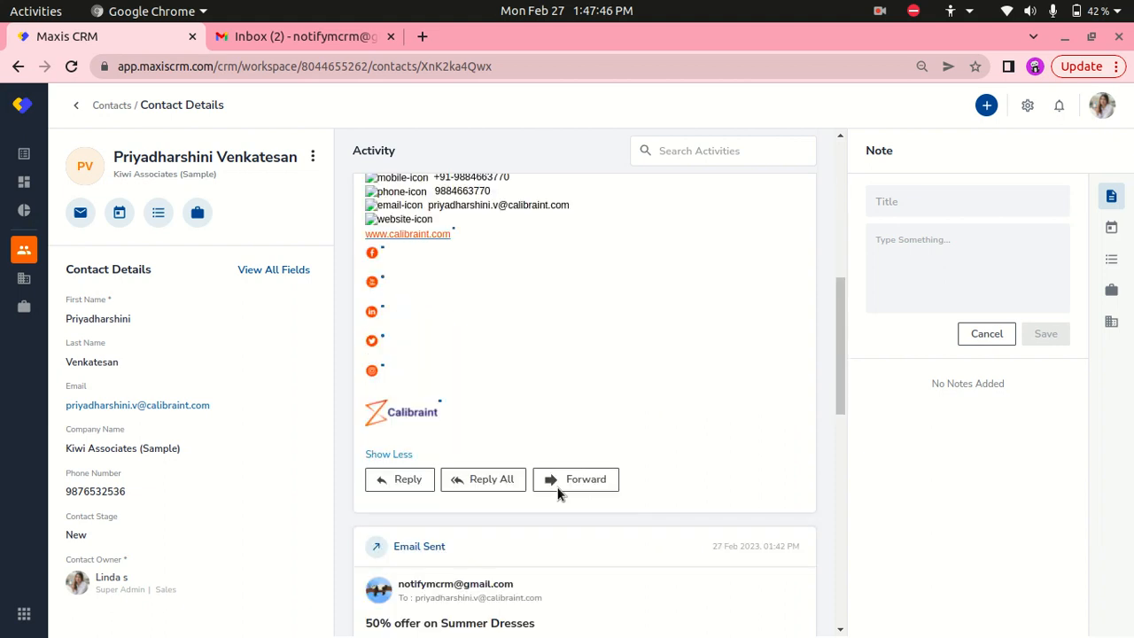
scroll(558, 494, "down", 2)
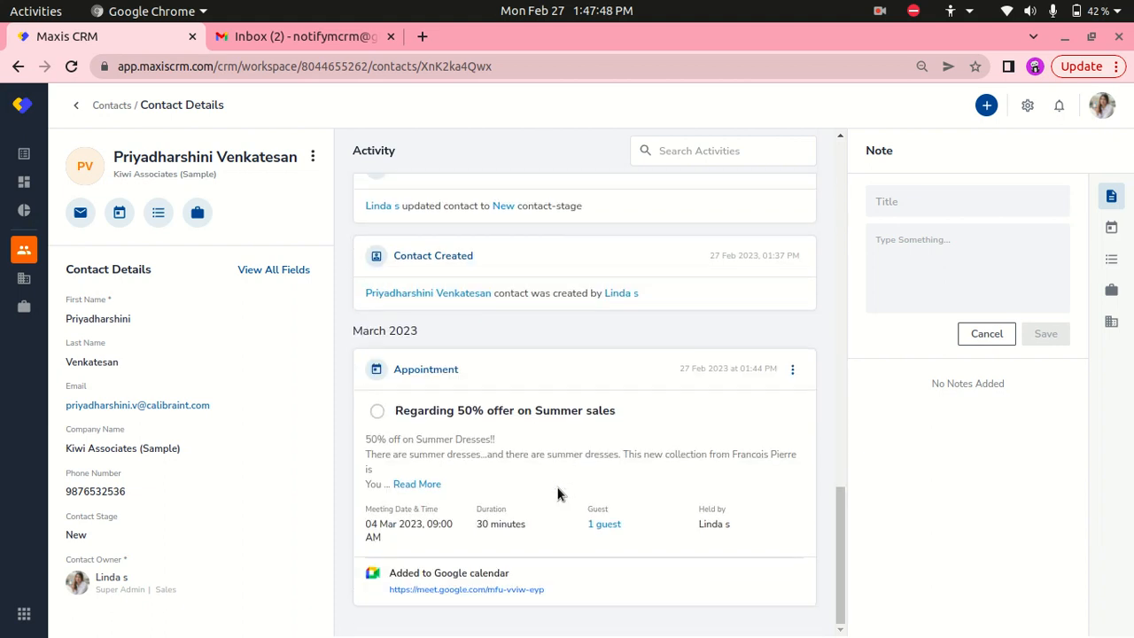
scroll(558, 494, "up", 15)
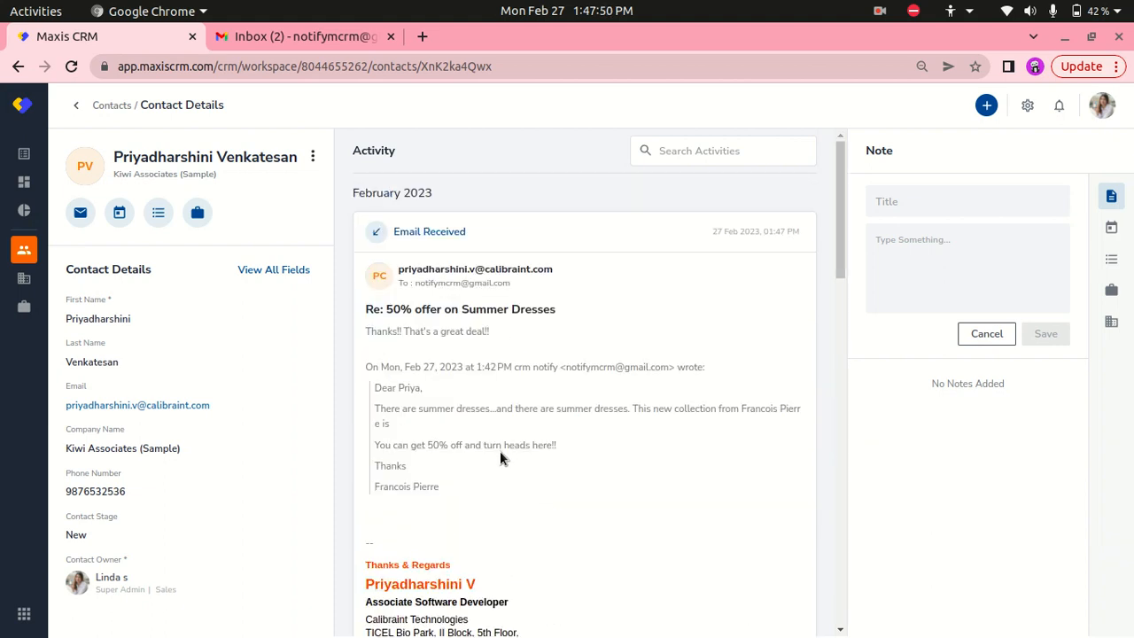
scroll(506, 558, "down", 10)
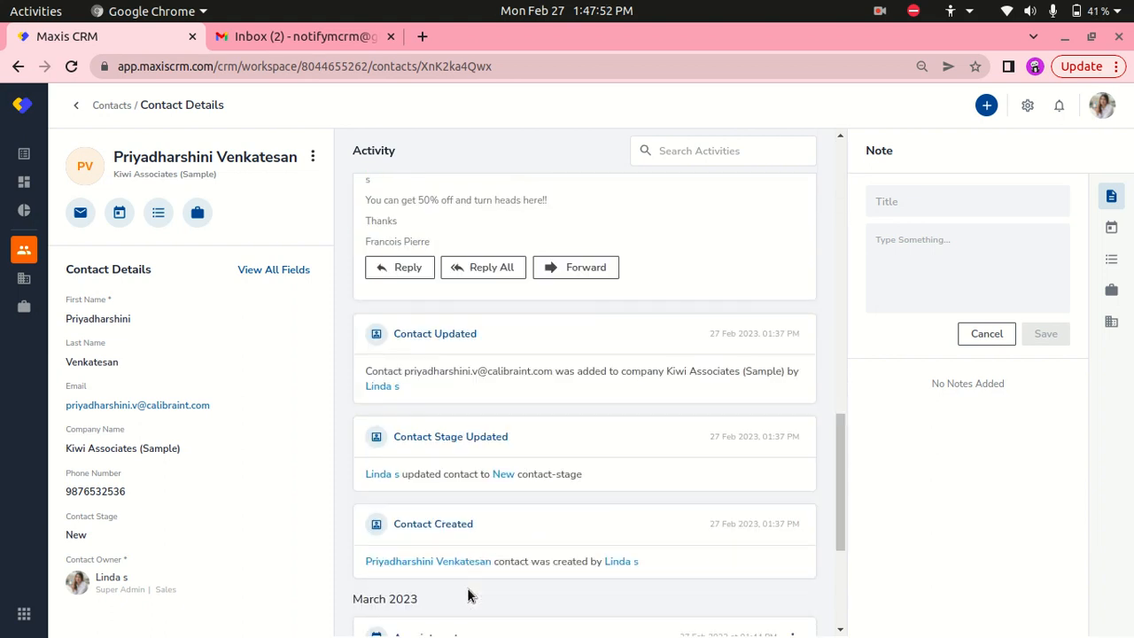
scroll(470, 596, "up", 2)
scroll(470, 597, "down", 1)
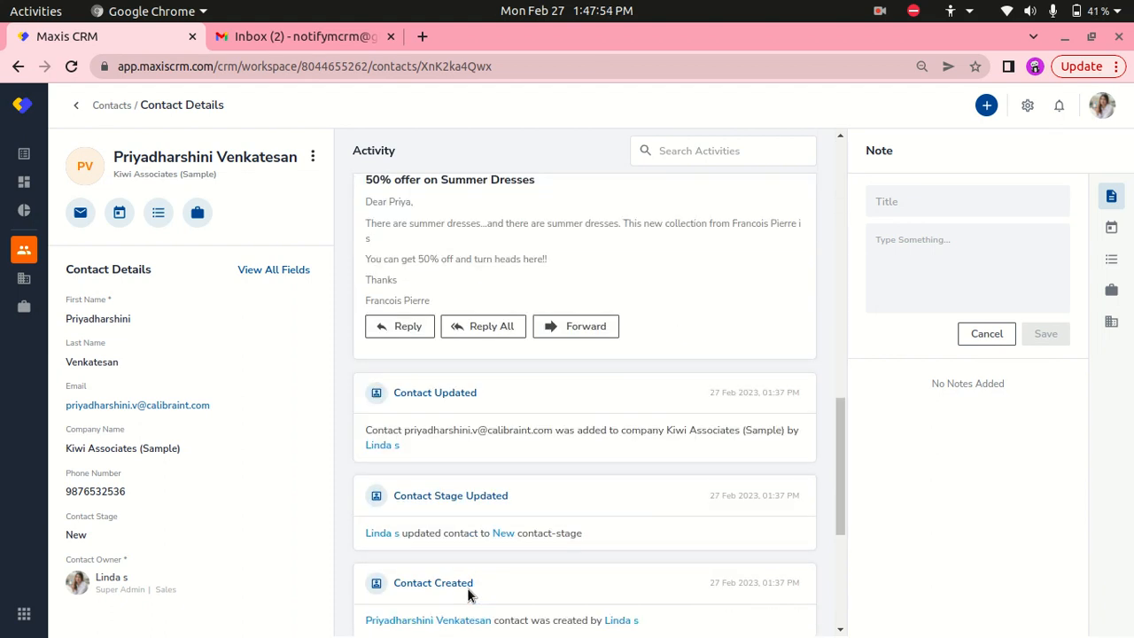
scroll(468, 595, "down", 3)
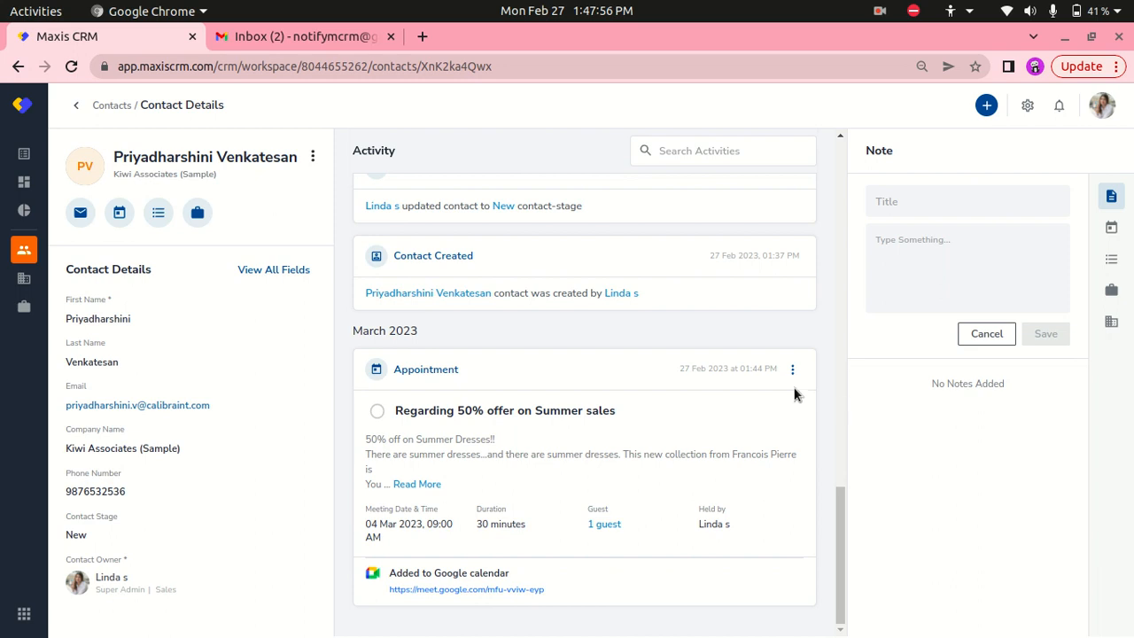
left_click(792, 369)
left_click(755, 427)
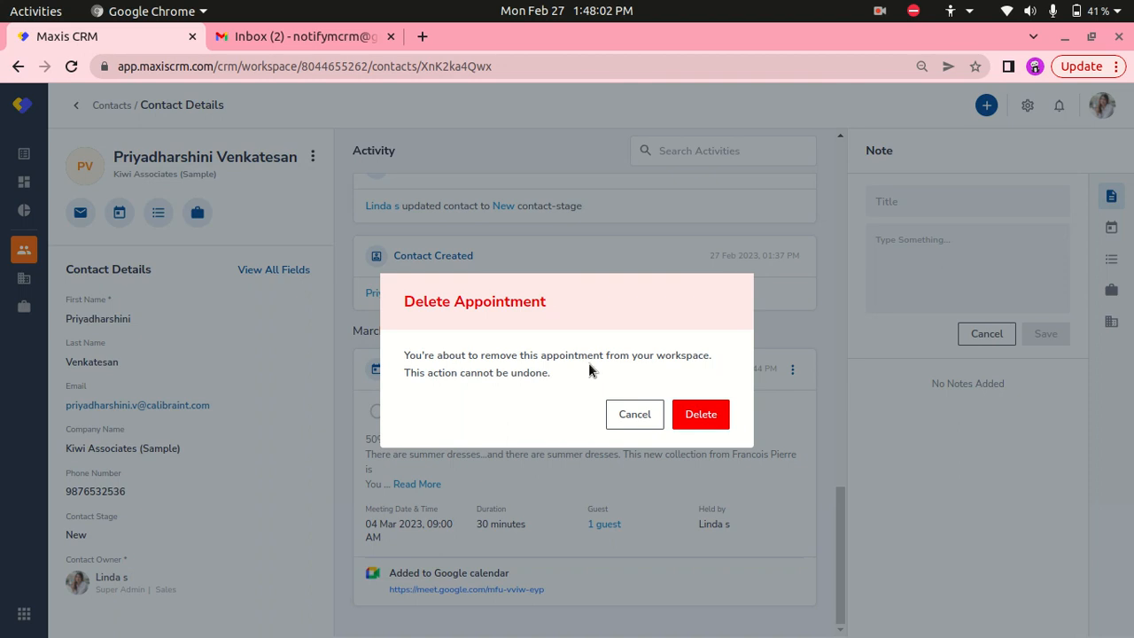
left_click(712, 414)
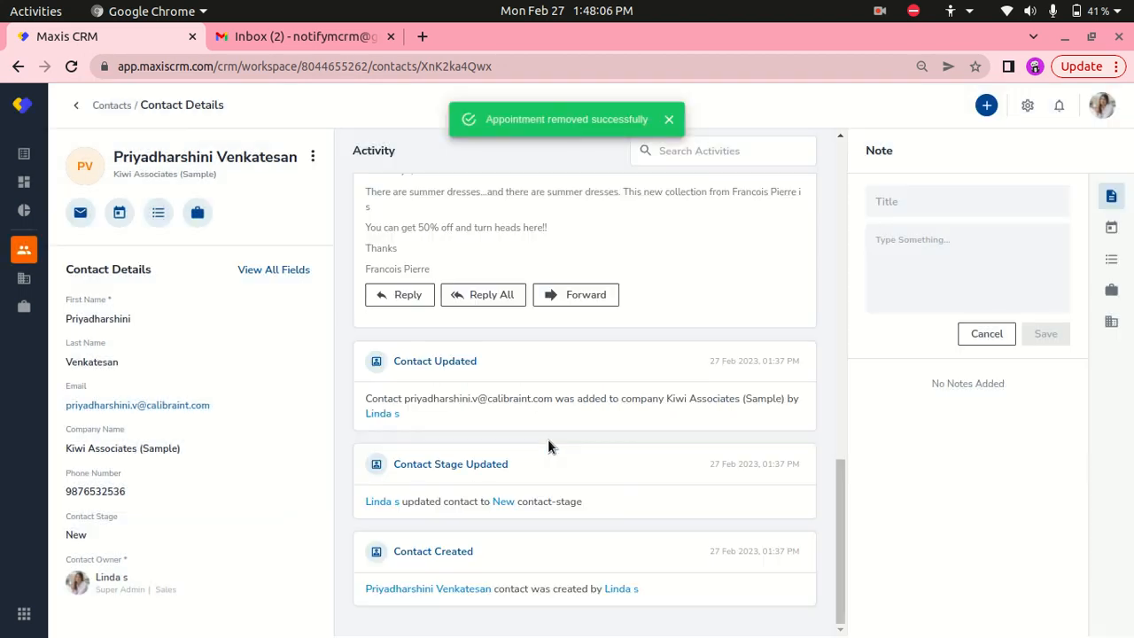
Switch to the recipient's Google Calendar and check the March 4, 2023 schedule for the deleted appointment
scroll(547, 438, "up", 10)
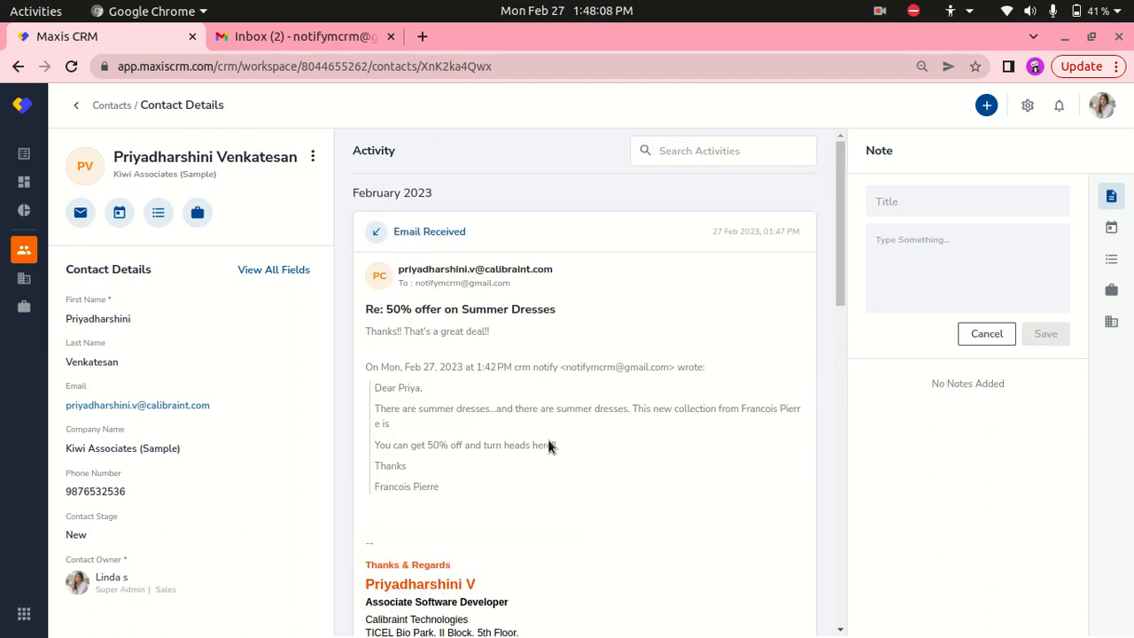
key("super")
left_click(352, 450)
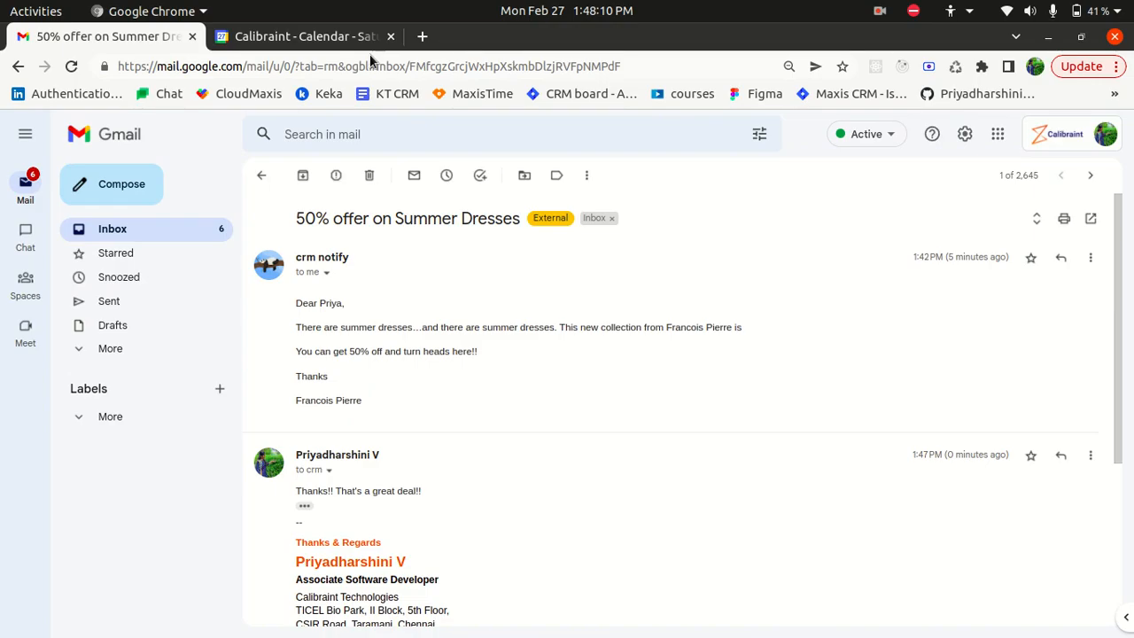
left_click(306, 37)
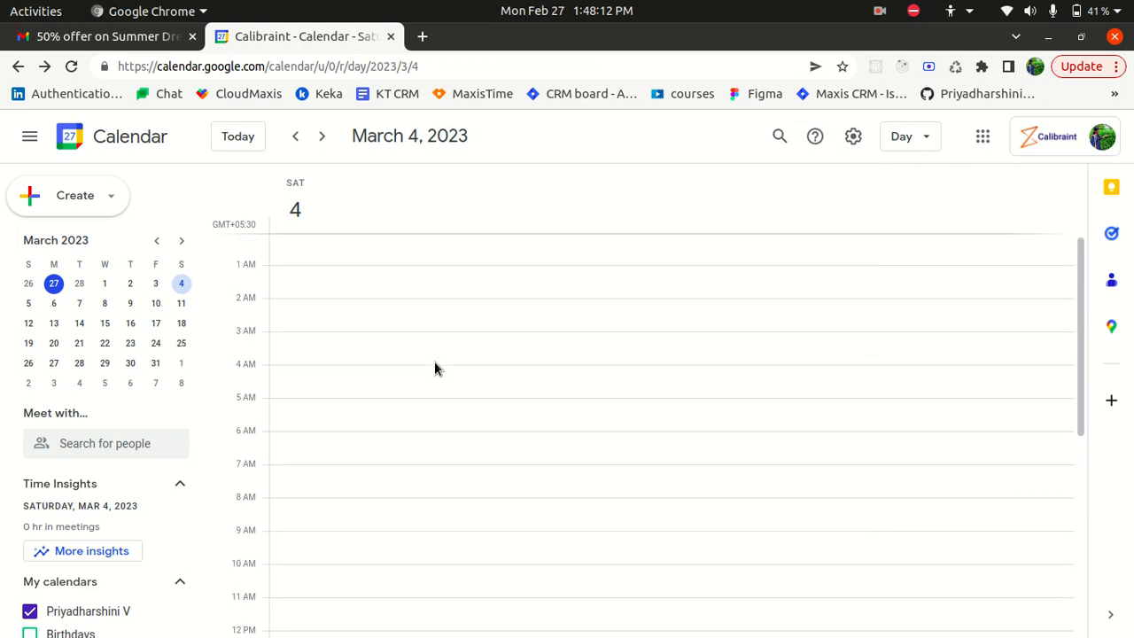
scroll(461, 337, "down", 3)
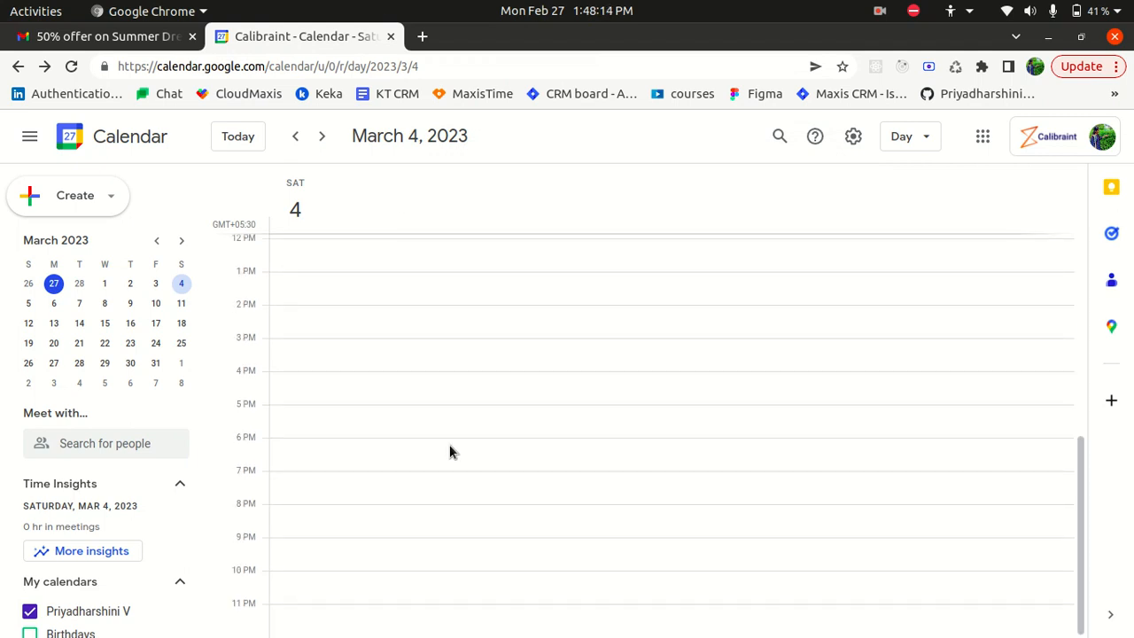
scroll(449, 444, "up", 8)
scroll(476, 363, "down", 4)
Switch to Maxis CRM and open the Activities list with the Today filter turned off
key("super")
key("super")
left_click(24, 156)
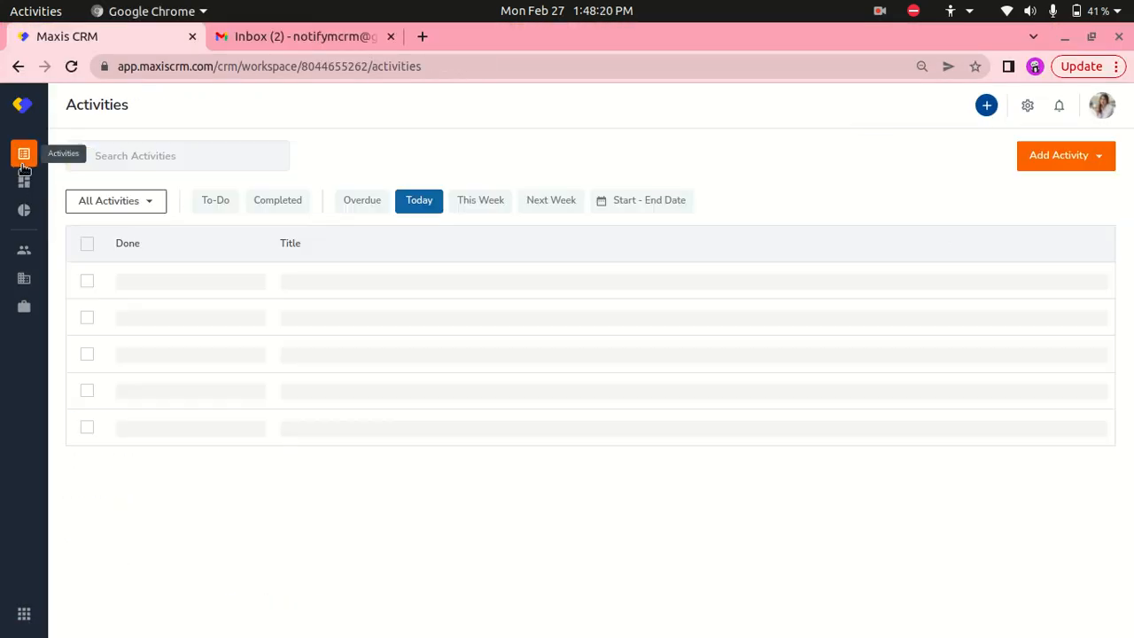
left_click(419, 205)
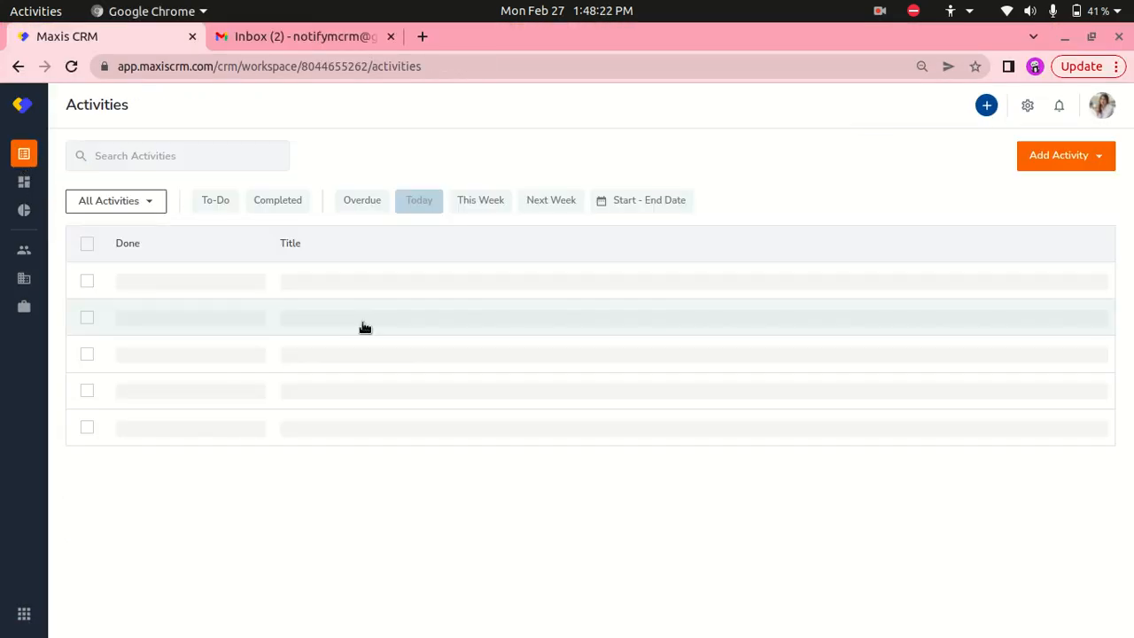
Reopen the contact linked to Kiwi Associates (Sample) from the Contacts list and look through its activity feed
left_click(27, 251)
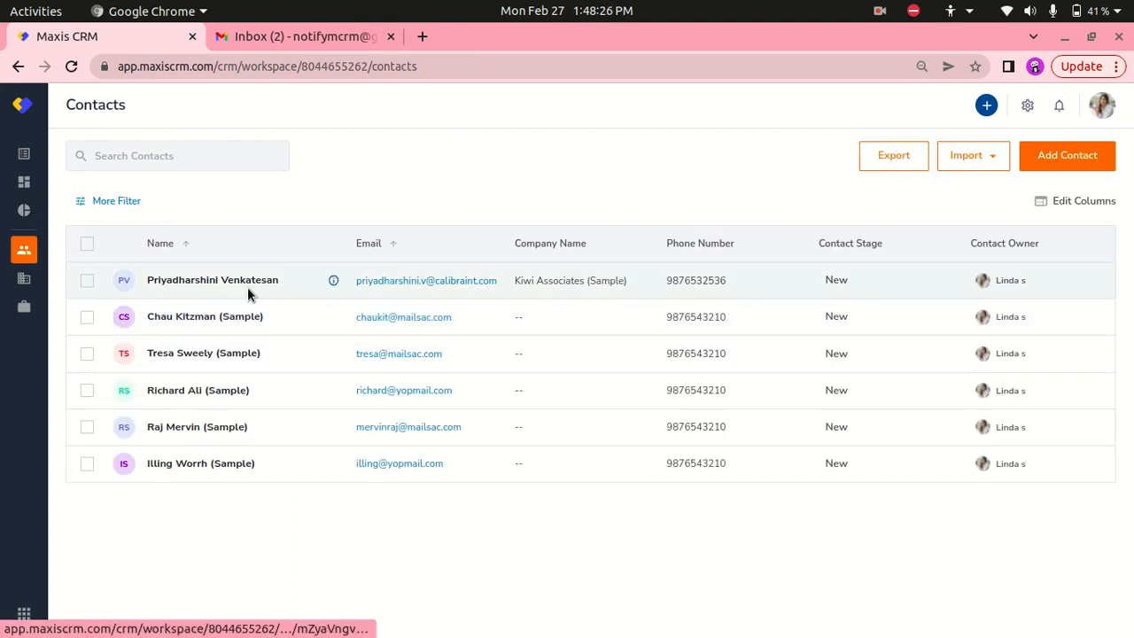
left_click(231, 280)
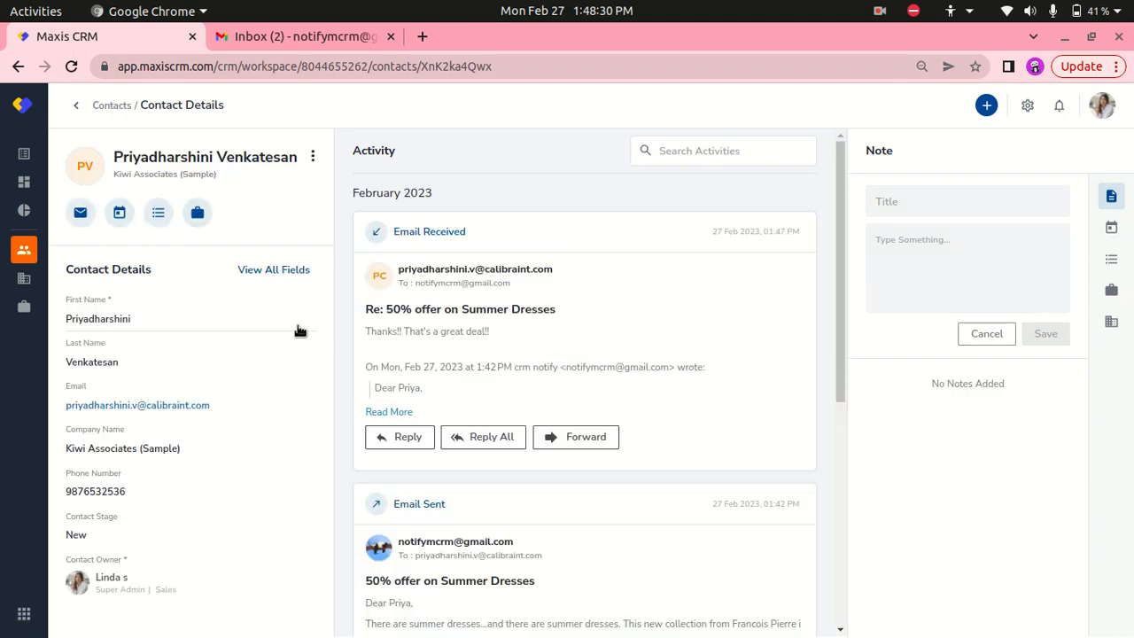
scroll(496, 441, "down", 4)
scroll(496, 435, "up", 3)
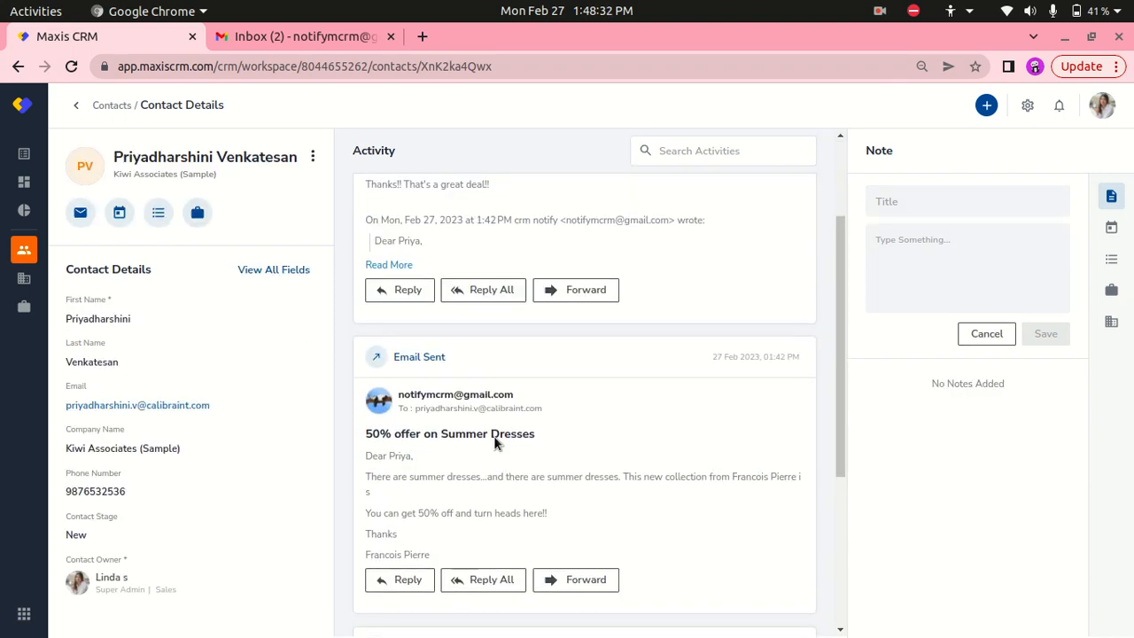
scroll(459, 265, "up", 1)
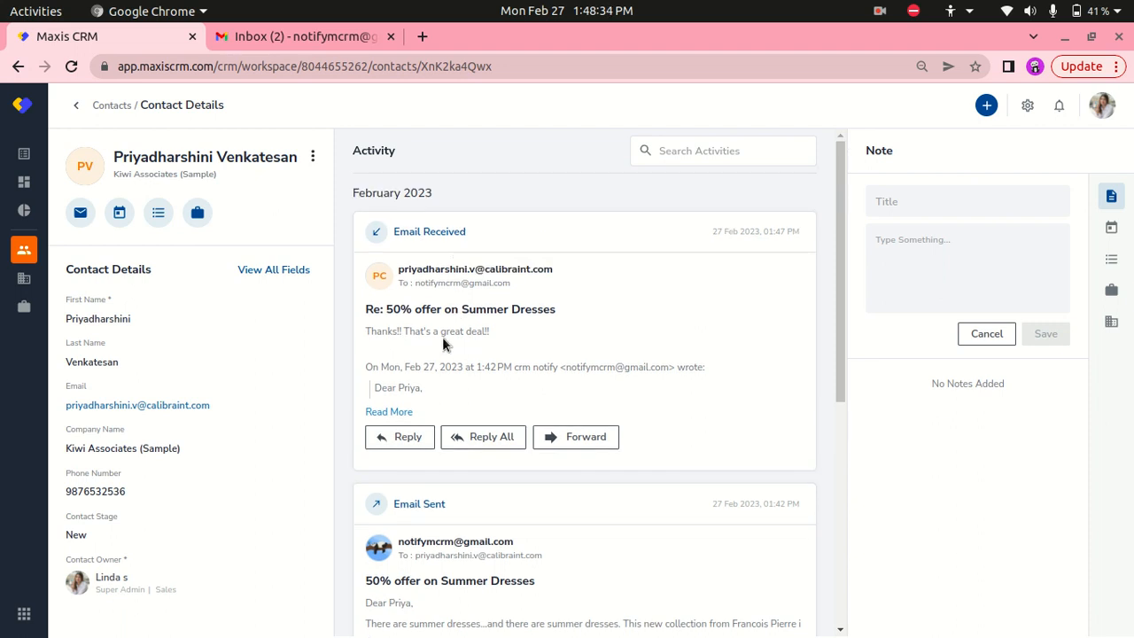
Start a new appointment for the contact, titled "Regarding 80% discount on summer dresses"
left_click(122, 219)
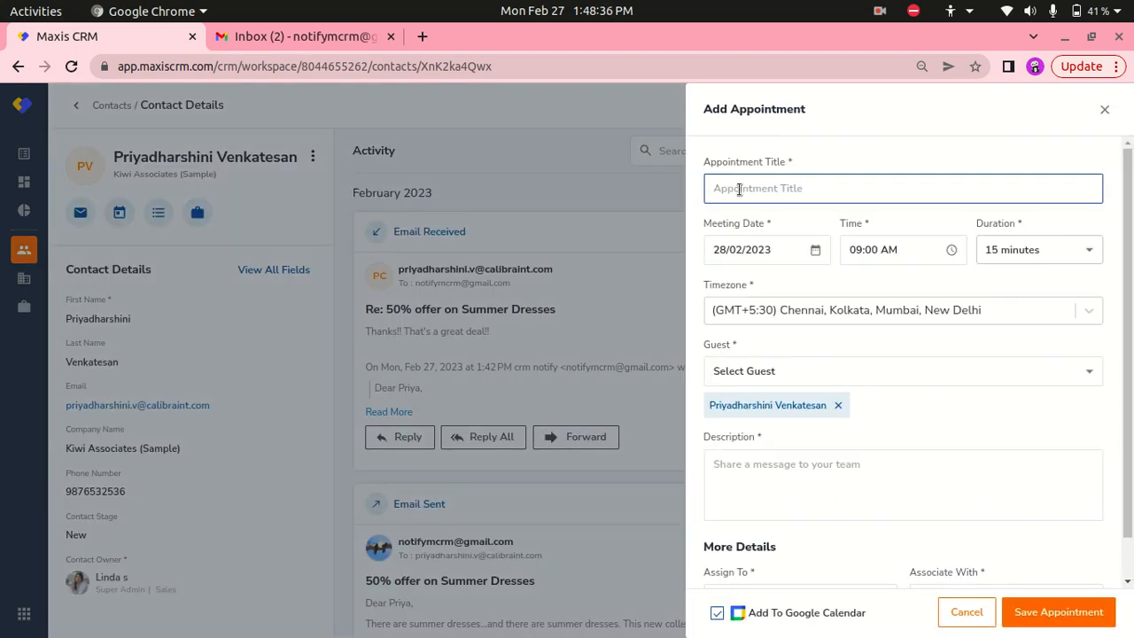
type("A")
key("BackSpace")
type("Regarding 80% disc")
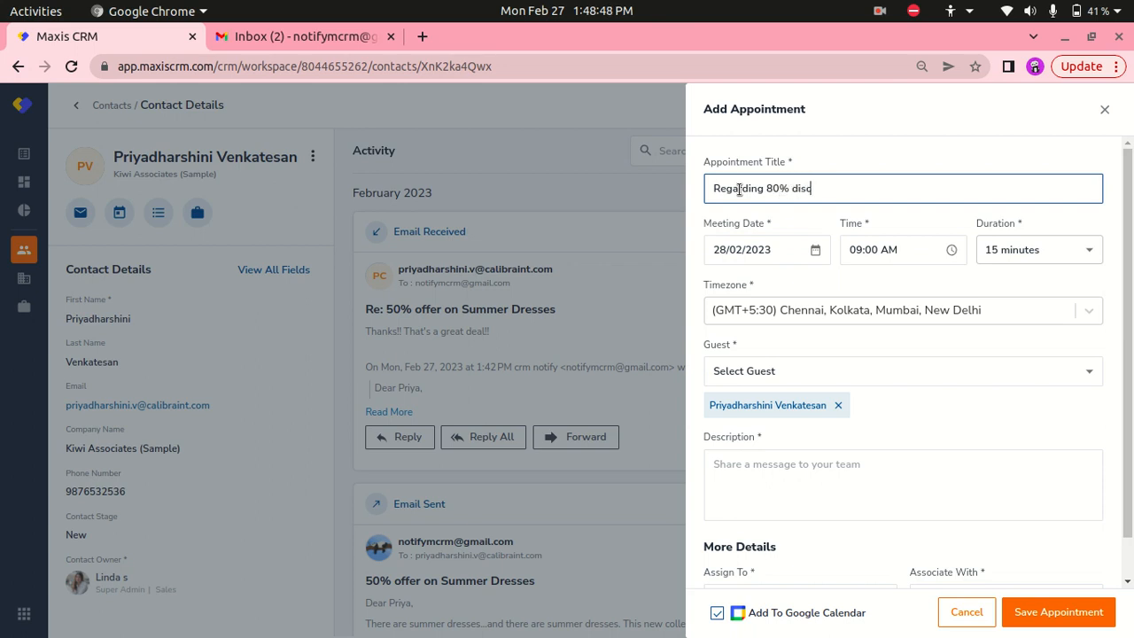
type("ount on summer dresses")
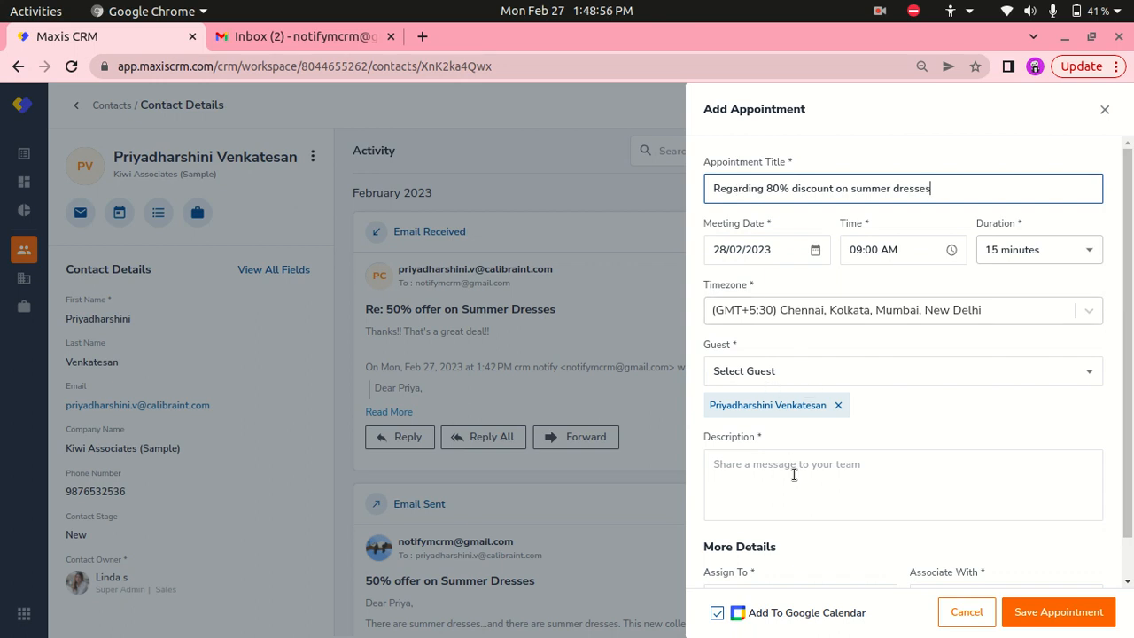
Paste the copied offer text into the appointment description and remove the closing "Thanks", the signature name and the extra blank lines
left_click(794, 475)
key("ctrl+v")
left_click_drag(834, 531, 696, 514)
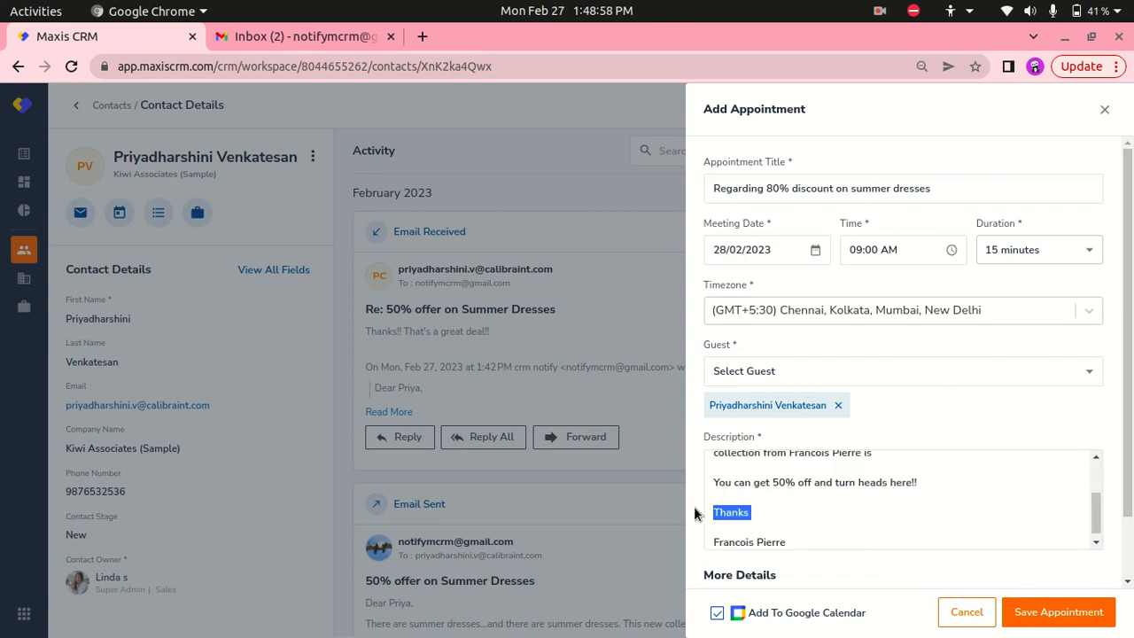
key("BackSpace")
left_click_drag(827, 535, 707, 504)
key("BackSpace")
key("BackSpace")
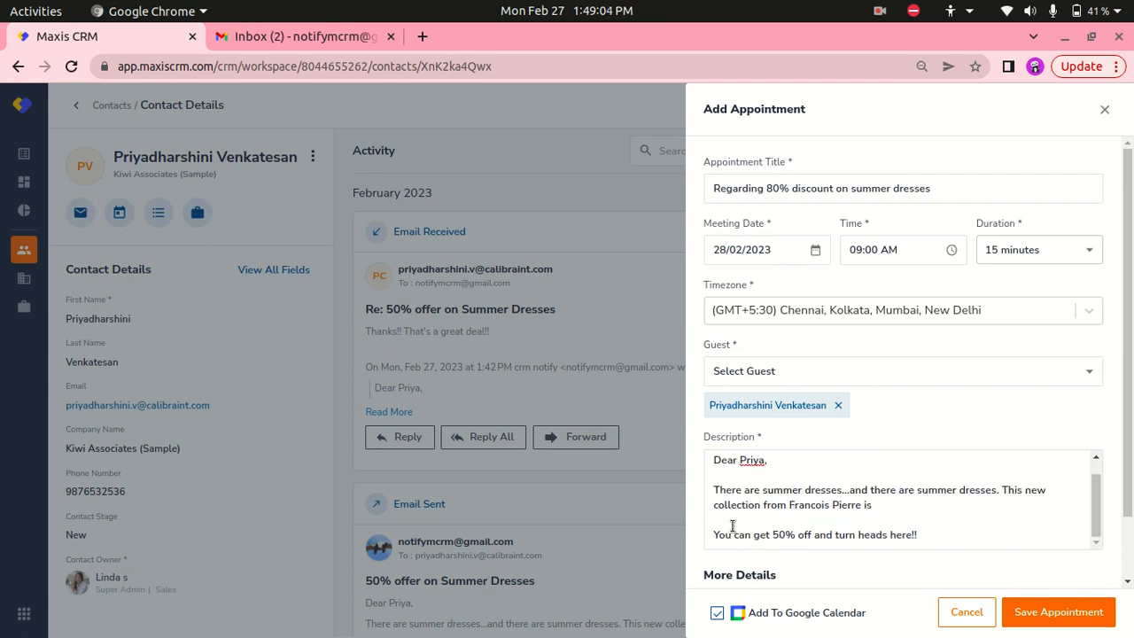
key("BackSpace")
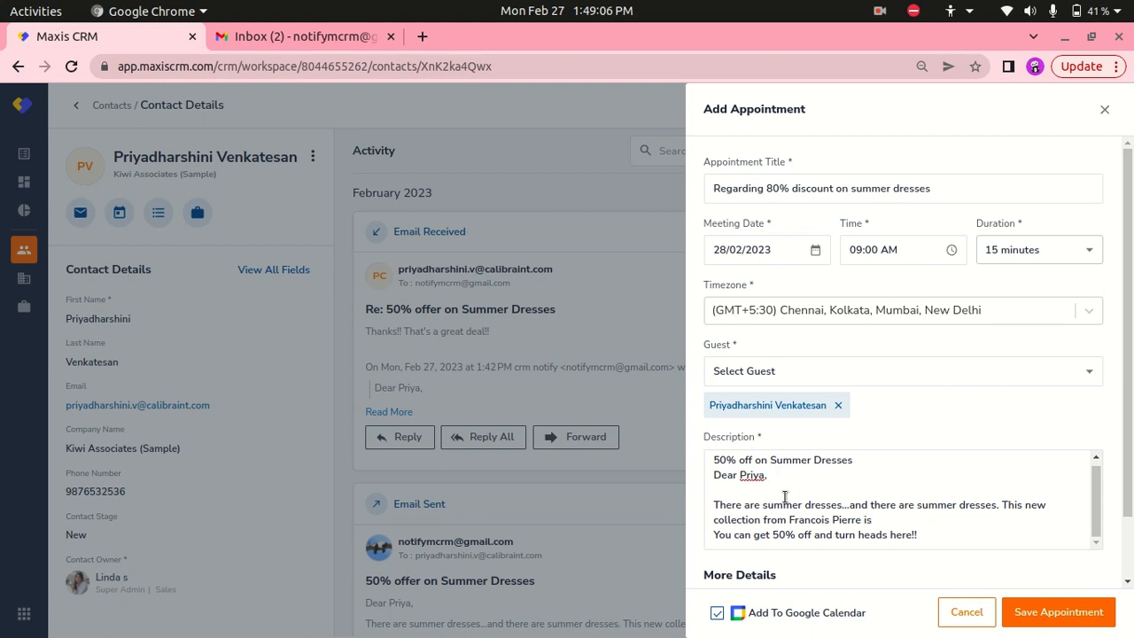
Remove the greeting and the "50% off on Summer Dresses" heading from the beginning of the appointment description
left_click_drag(767, 492, 709, 474)
key("BackSpace")
key("BackSpace")
key("BackSpace")
key("BackSpace")
key("BackSpace")
key("BackSpace")
key("BackSpace")
key("BackSpace")
key("BackSpace")
key("BackSpace")
key("BackSpace")
key("BackSpace")
key("BackSpace")
key("BackSpace")
key("BackSpace")
key("BackSpace")
key("BackSpace")
key("BackSpace")
key("BackSpace")
key("BackSpace")
key("BackSpace")
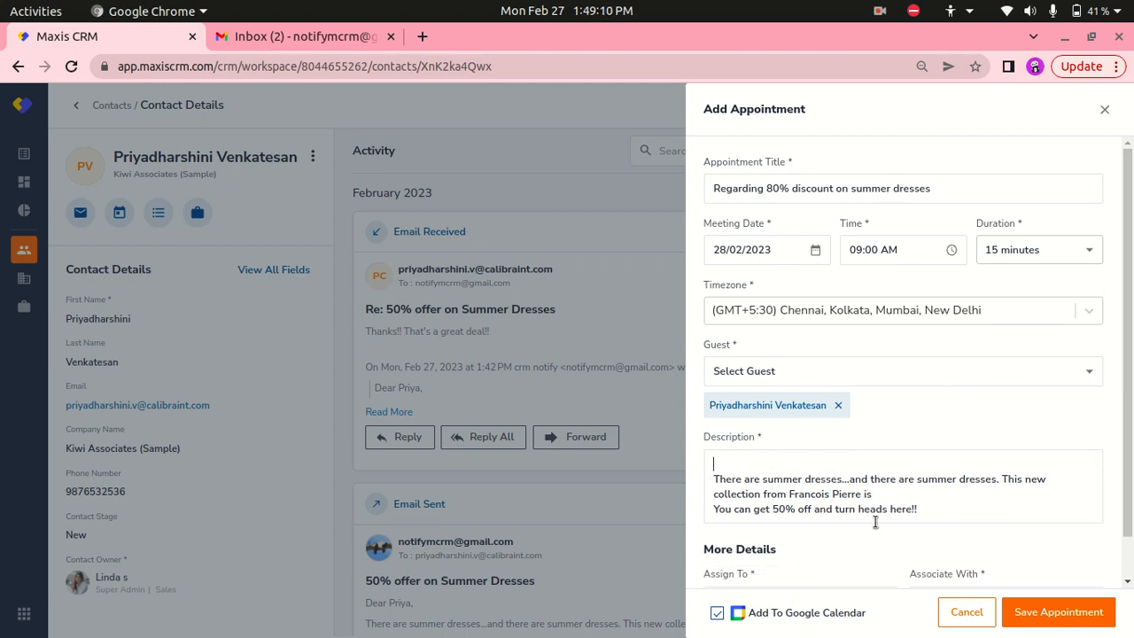
key("BackSpace")
Change the discount in the appointment description to 80% and save the appointment
type("8")
scroll(930, 558, "down", 1)
scroll(930, 558, "up", 1)
left_click(1048, 618)
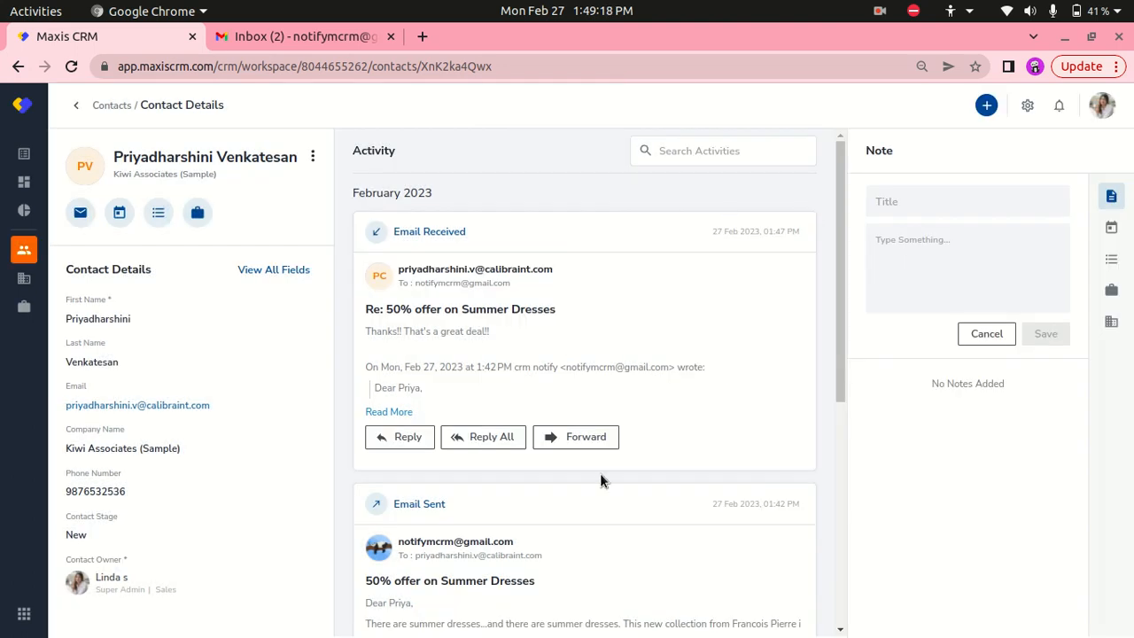
Switch to the recipient's Google Calendar and look through March 4, 2023 for the new appointment
key("super")
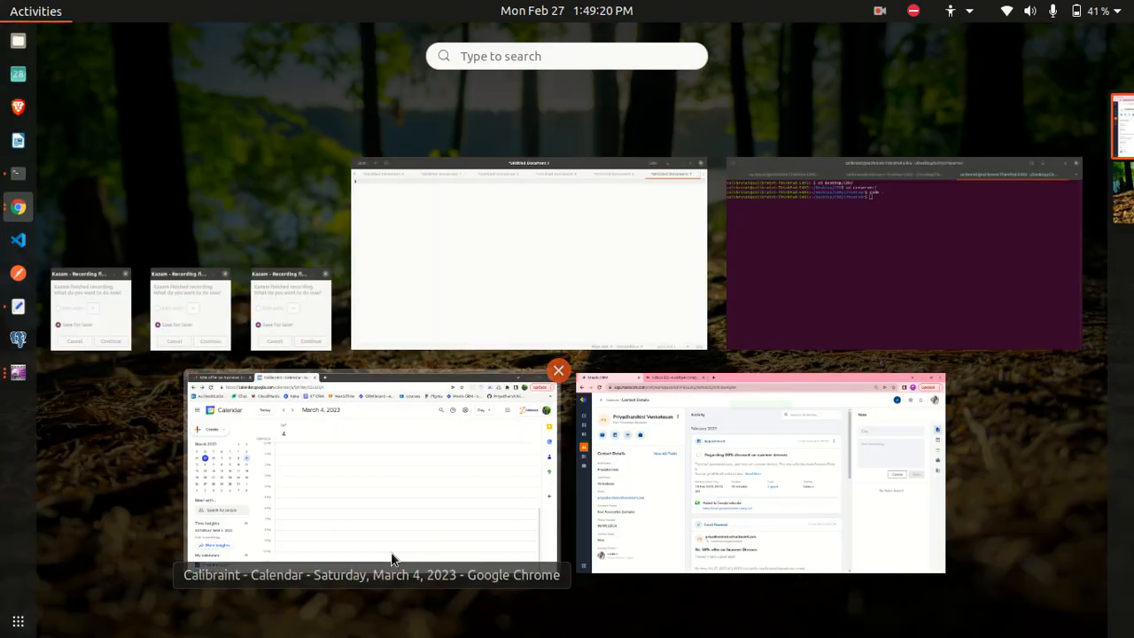
left_click(386, 552)
scroll(382, 435, "up", 5)
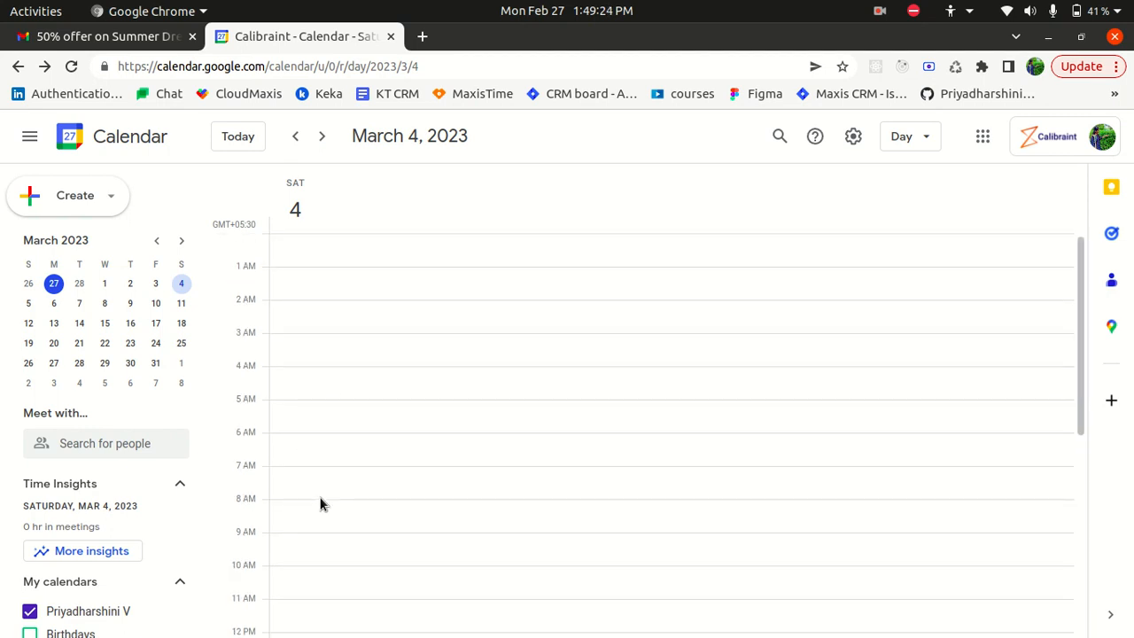
left_click_drag(321, 496, 337, 358)
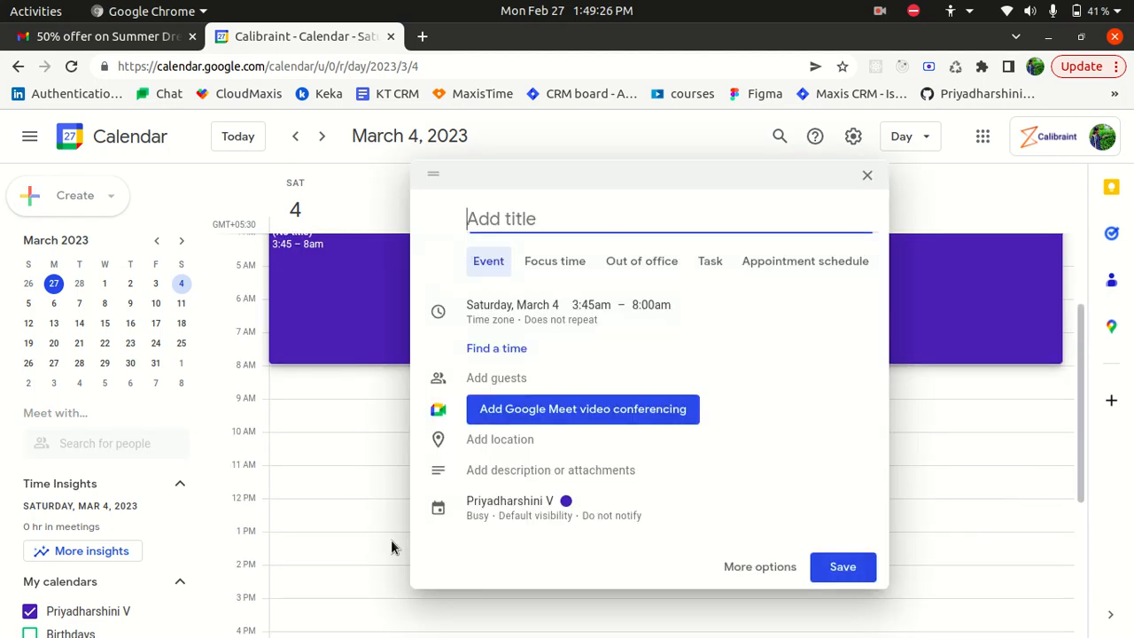
scroll(391, 540, "up", 3)
left_click(372, 298)
scroll(451, 427, "up", 1)
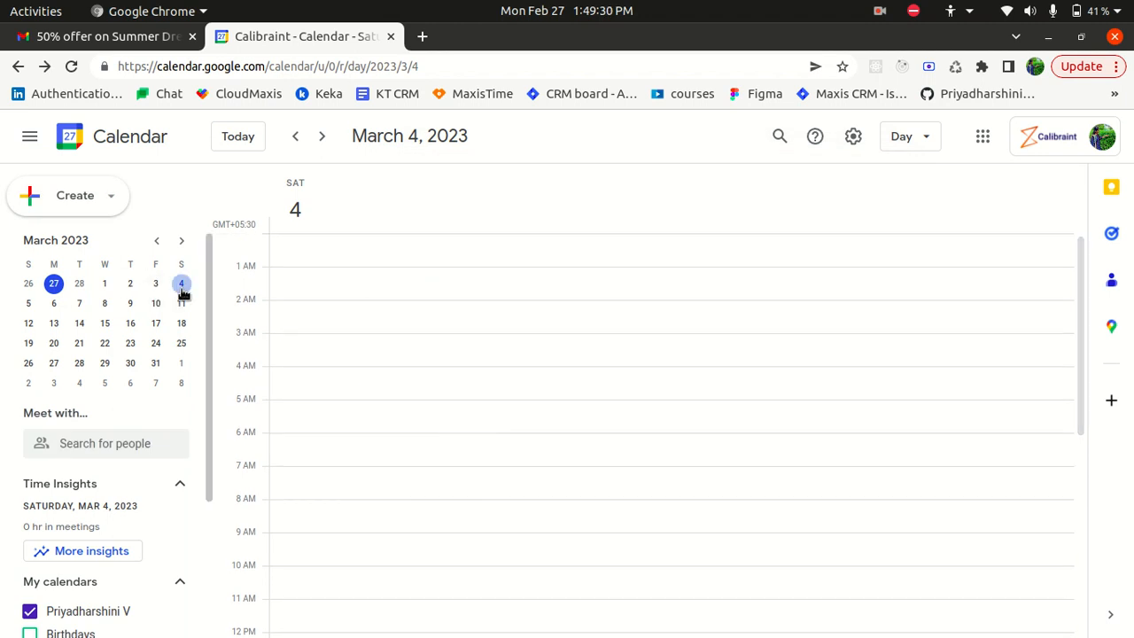
Reload the recipient's calendar and switch to Maxis CRM to check the meeting date of the 80% discount appointment
key("ctrl+r")
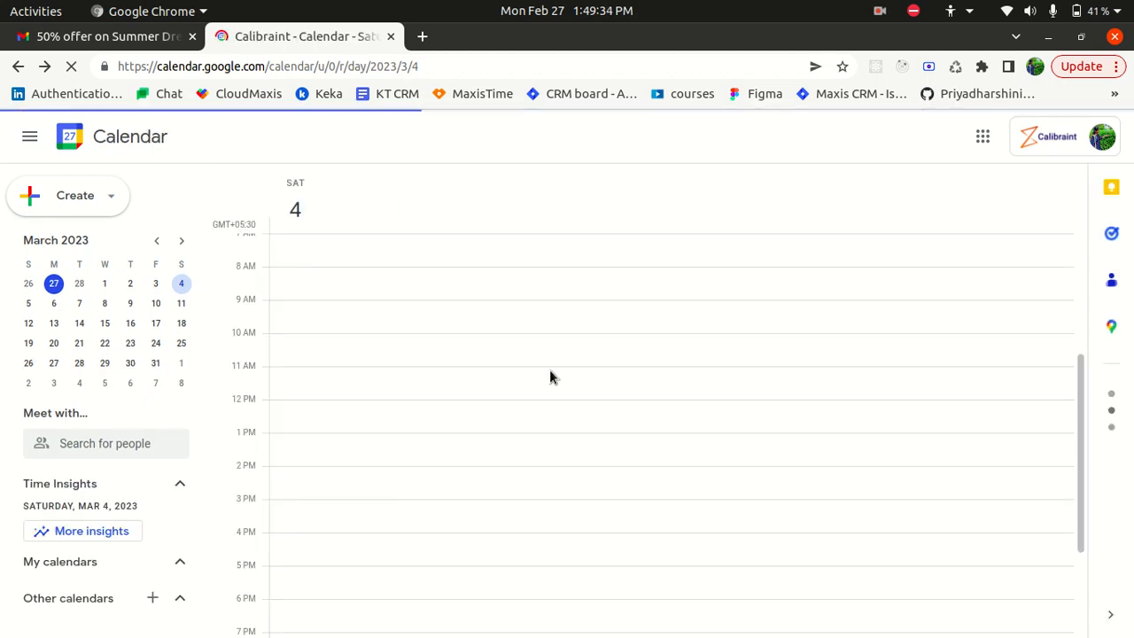
scroll(550, 378, "up", 5)
key("super")
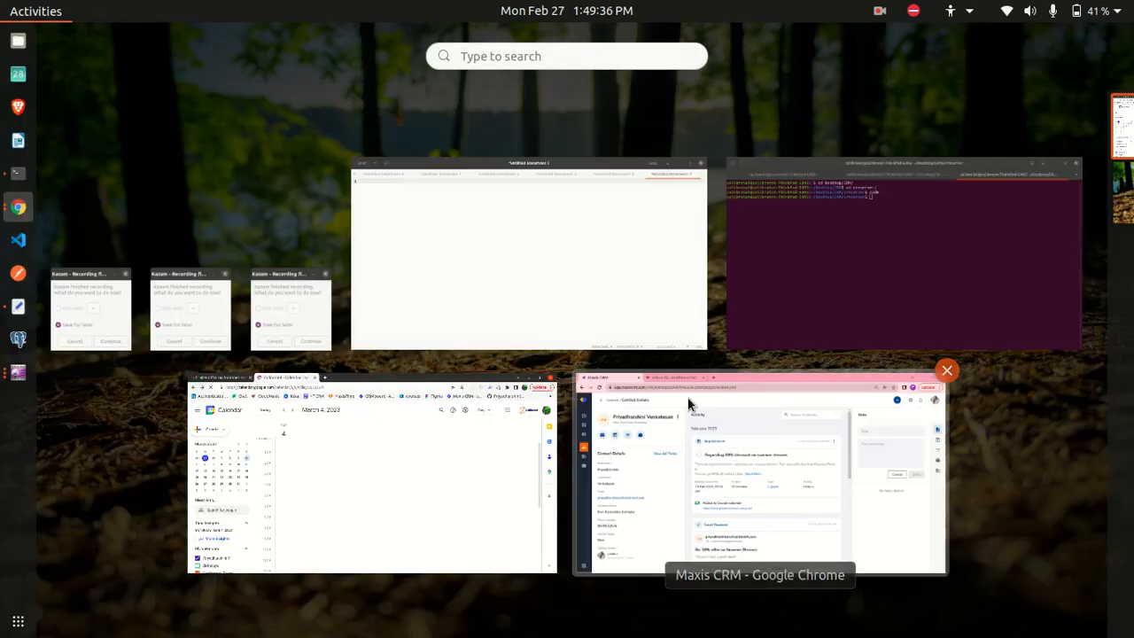
left_click(732, 443)
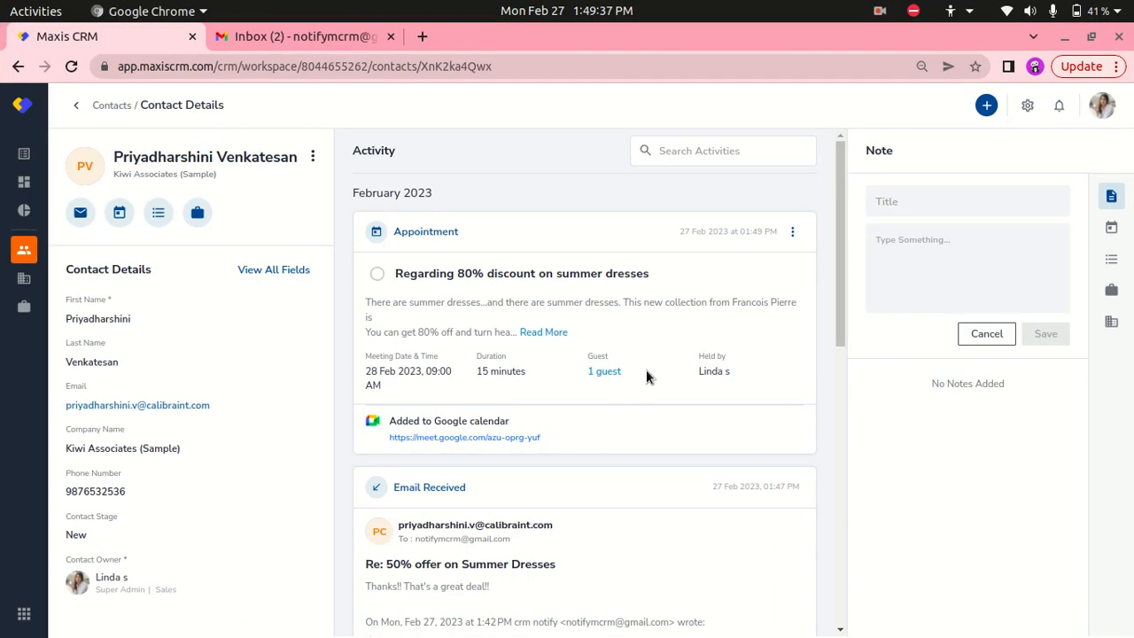
left_click_drag(377, 368, 420, 370)
left_click(421, 370)
Change the meeting date of the 80% discount appointment to 04/03/2023 and update the appointment
left_click(789, 235)
left_click(750, 261)
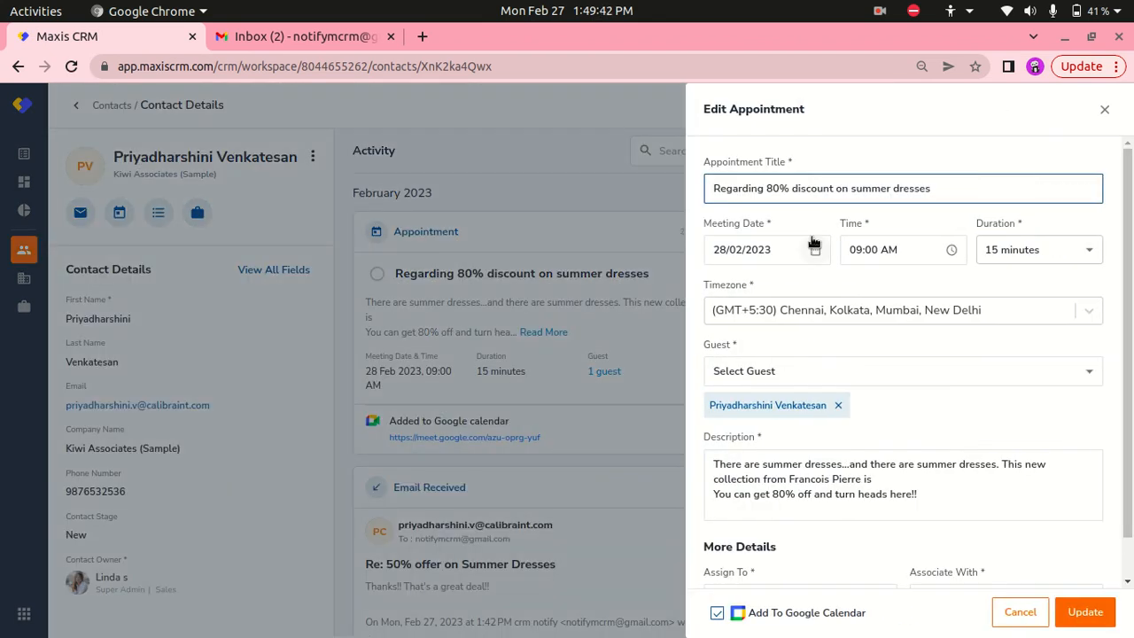
left_click(814, 249)
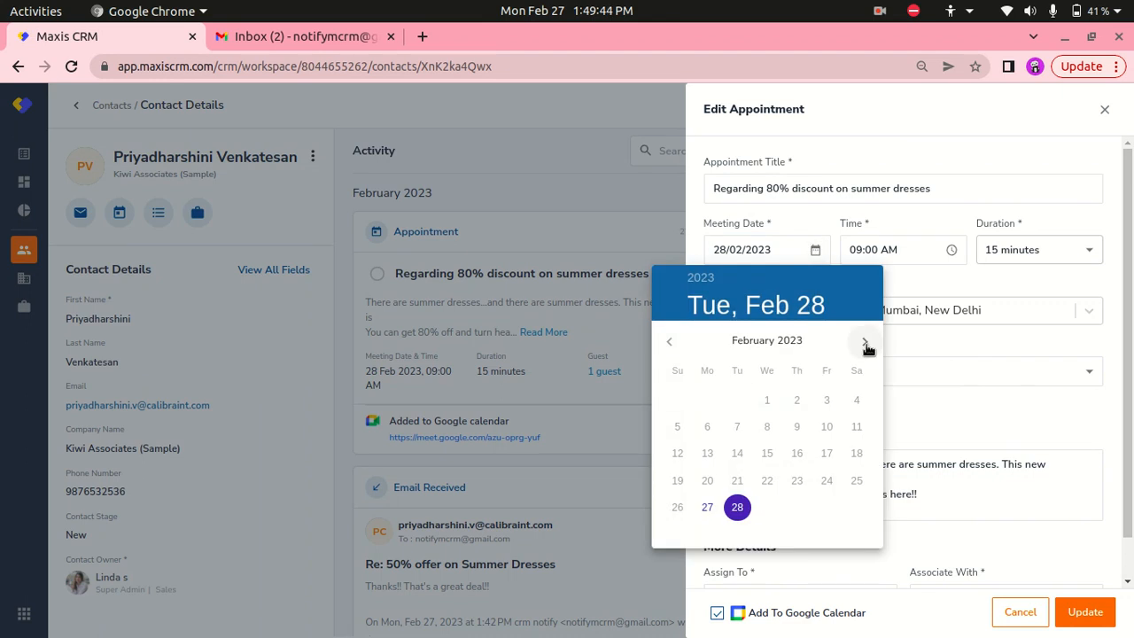
left_click(866, 343)
left_click(856, 400)
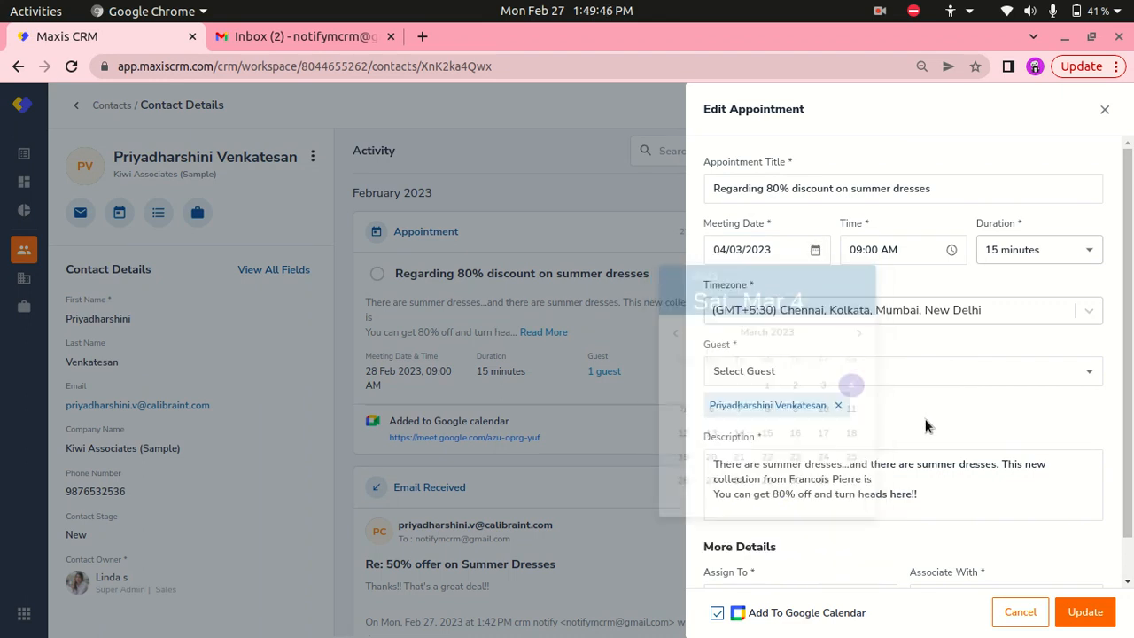
left_click(1072, 612)
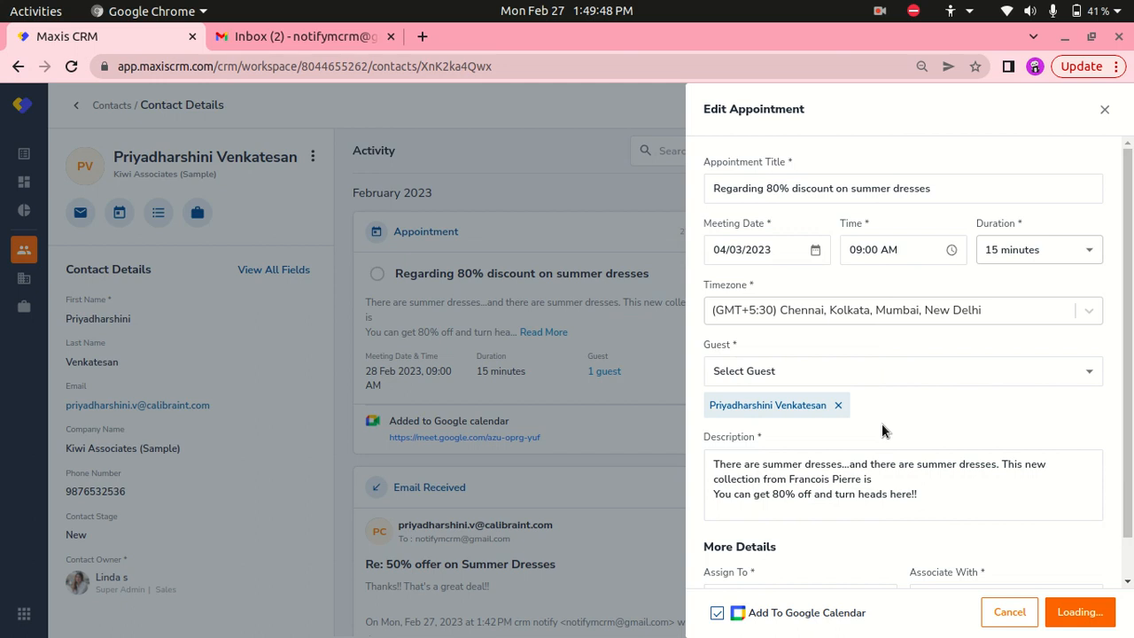
Switch to the recipient's Google Calendar and open the 9 AM event on March 4, 2023 to check its title and details
key("super")
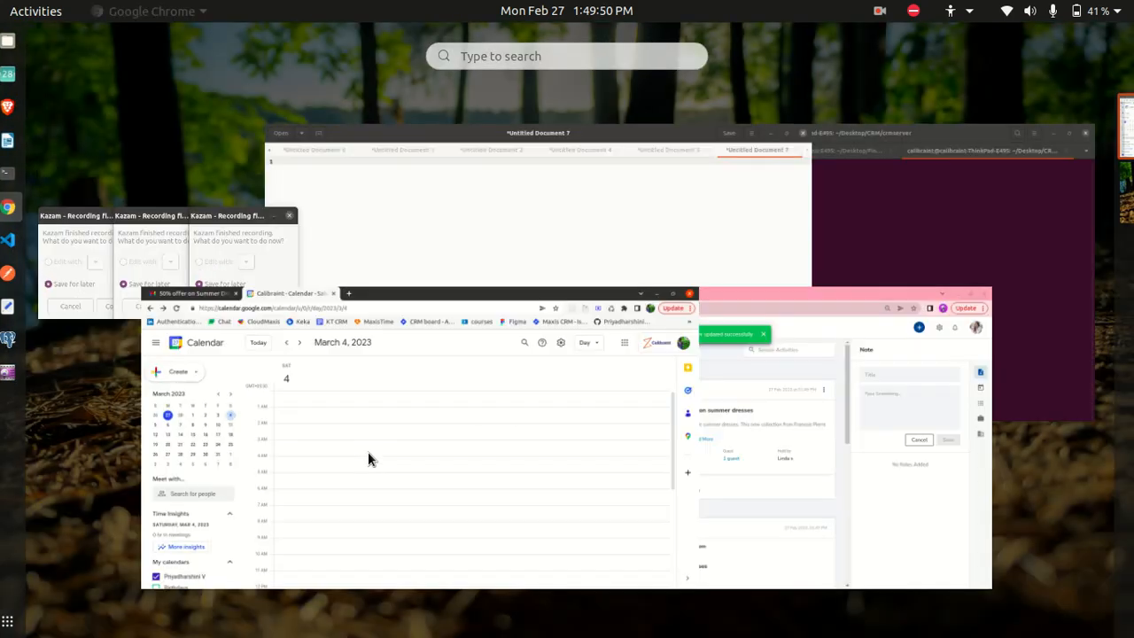
left_click(368, 454)
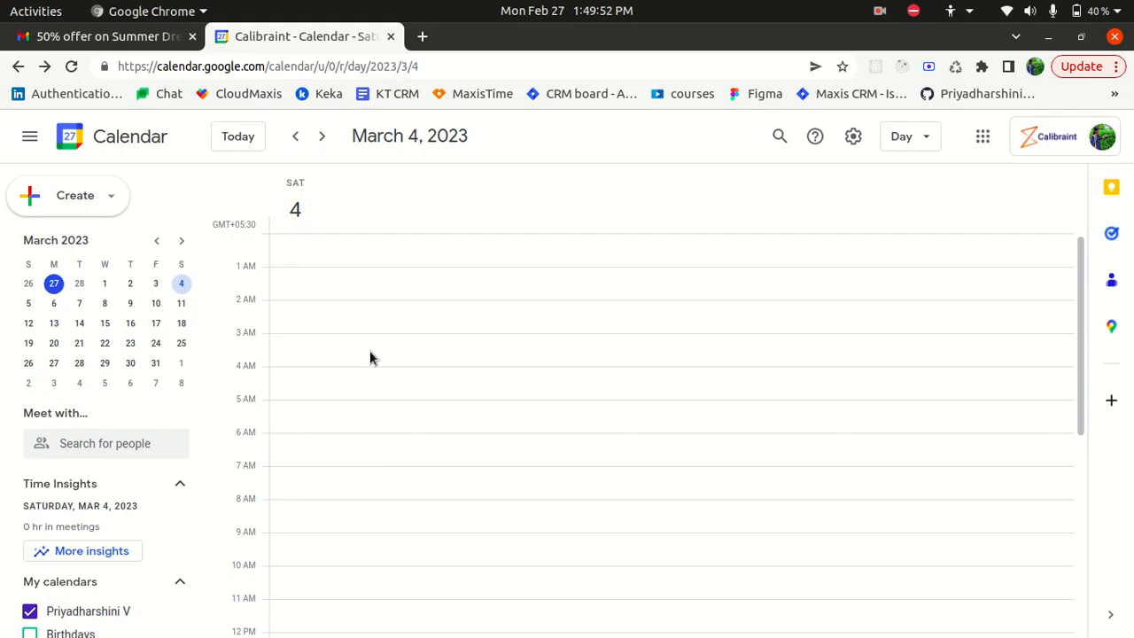
scroll(380, 570, "down", 3)
left_click(322, 326)
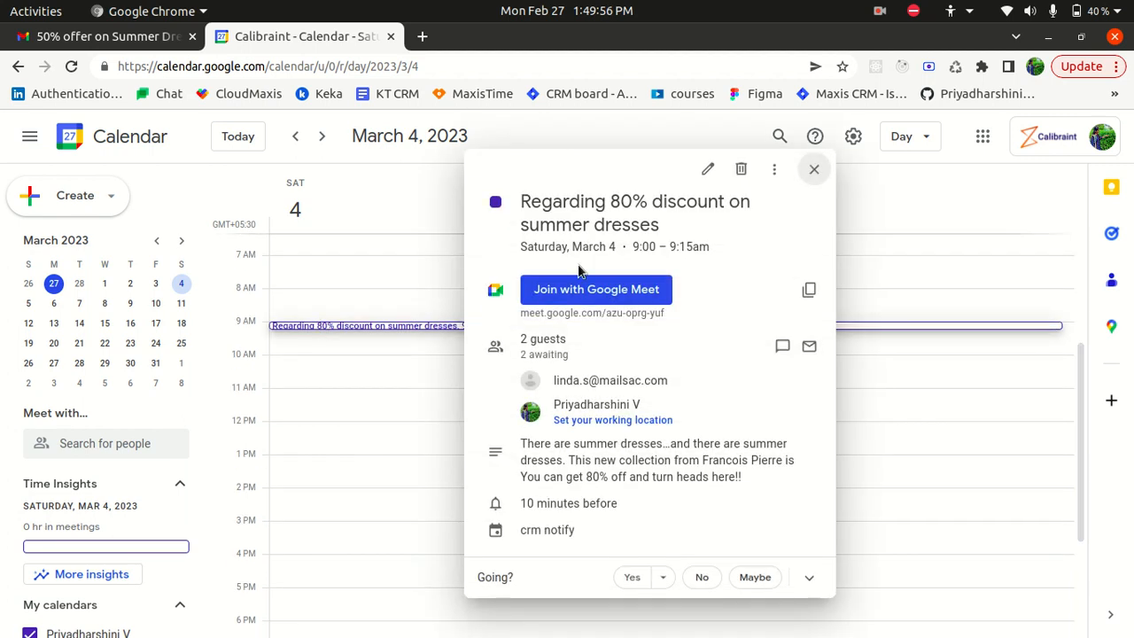
left_click_drag(618, 203, 681, 226)
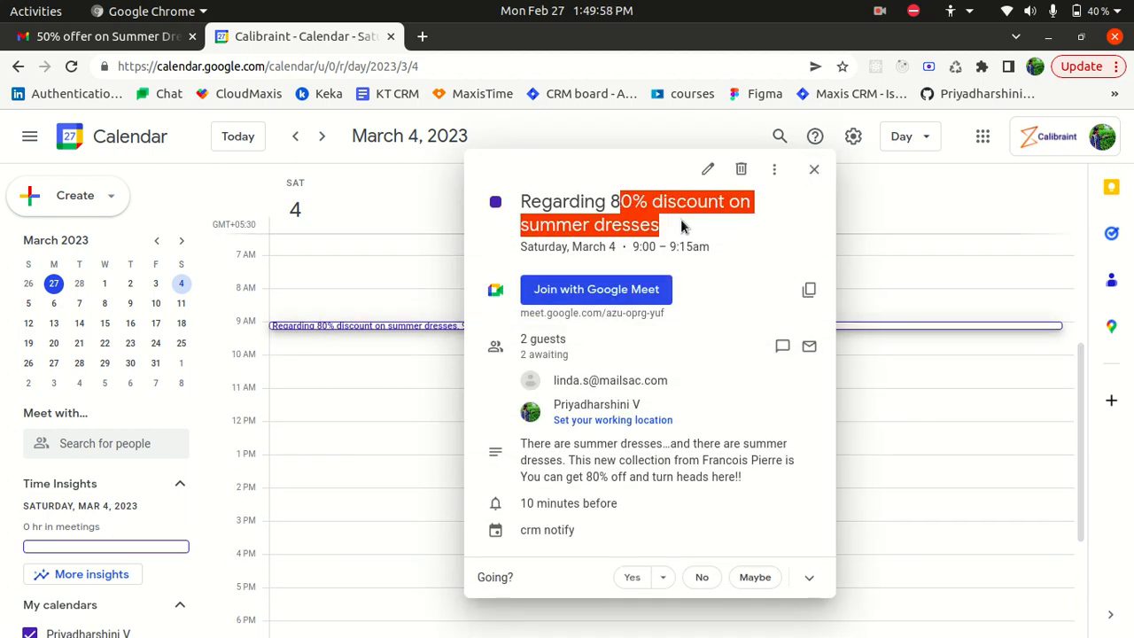
left_click(623, 212)
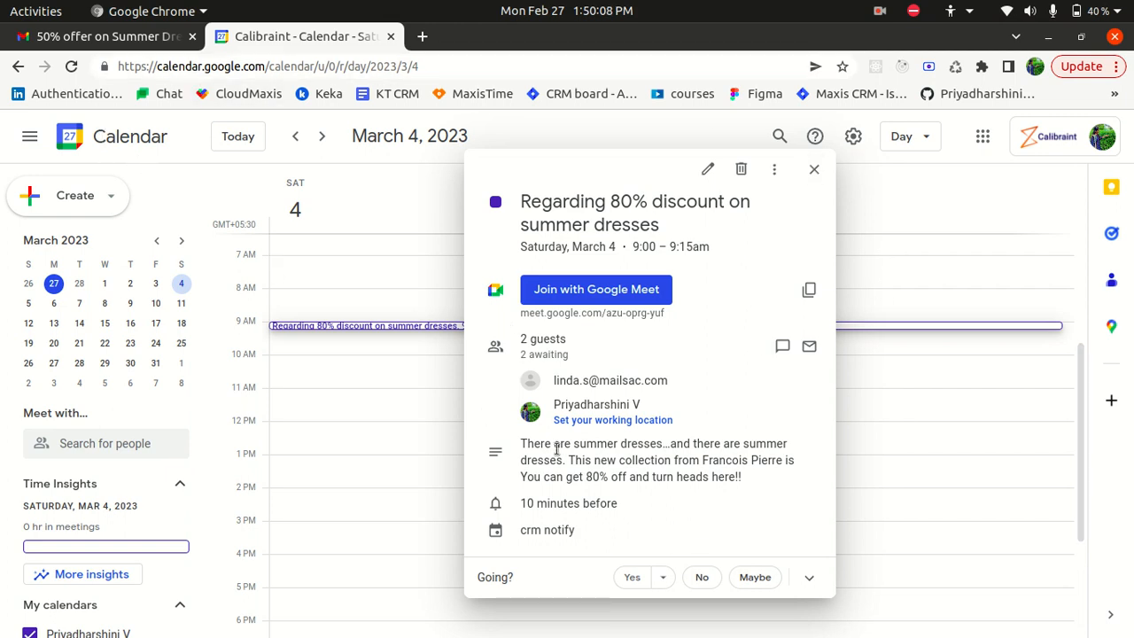
Return to Maxis CRM, clear the Today filter from the activities list, and view the 80% discount appointment without changing it
key("super")
left_click(688, 455)
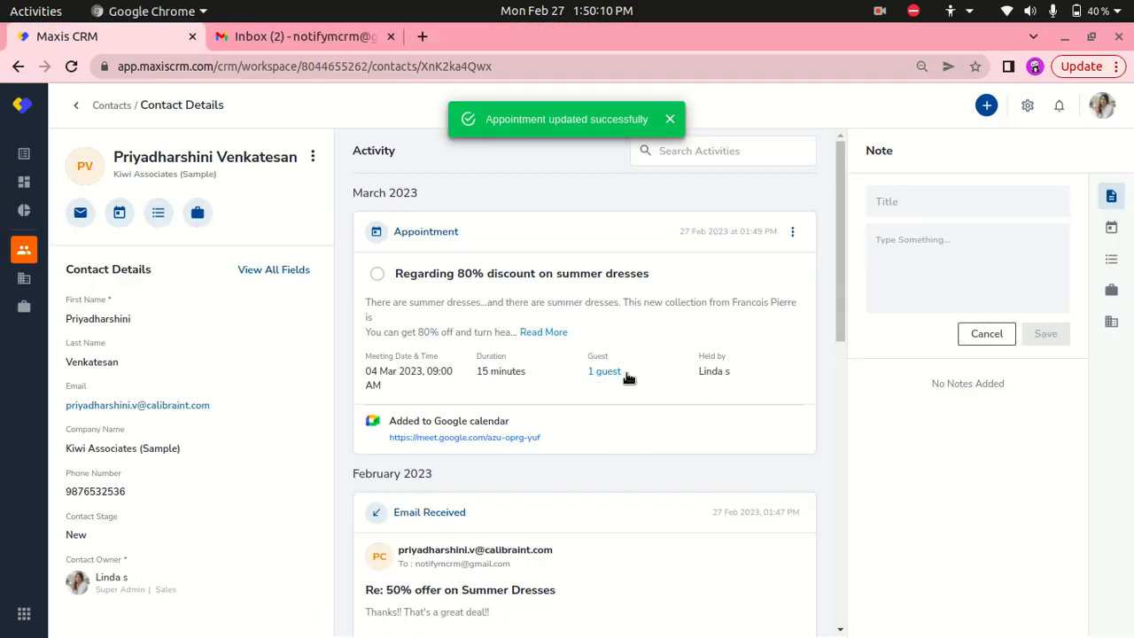
left_click(25, 152)
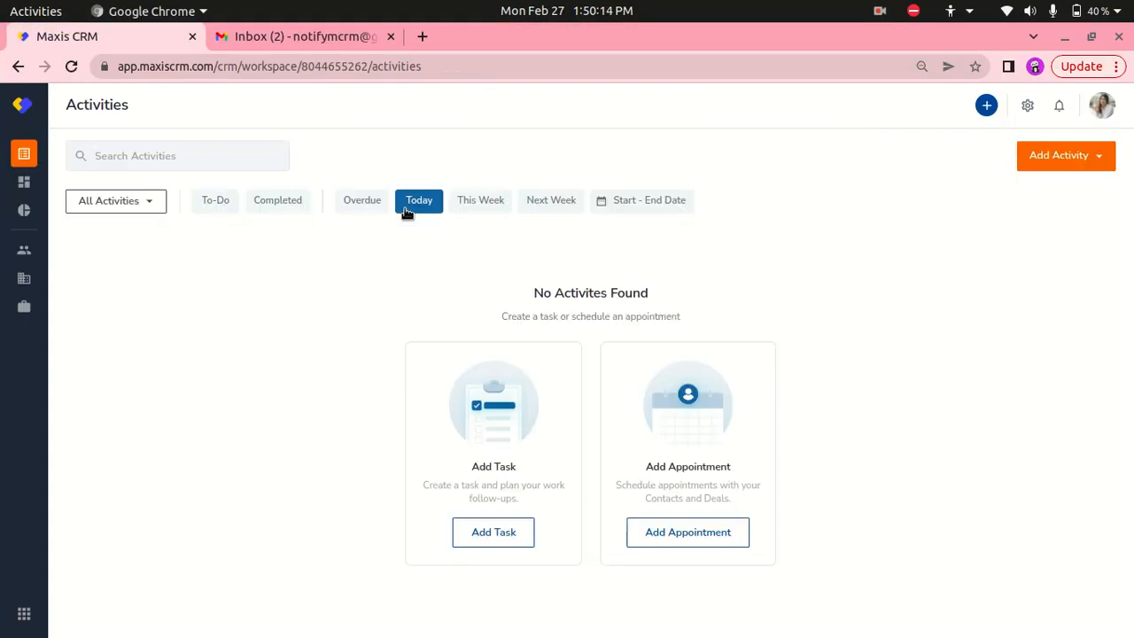
left_click(407, 210)
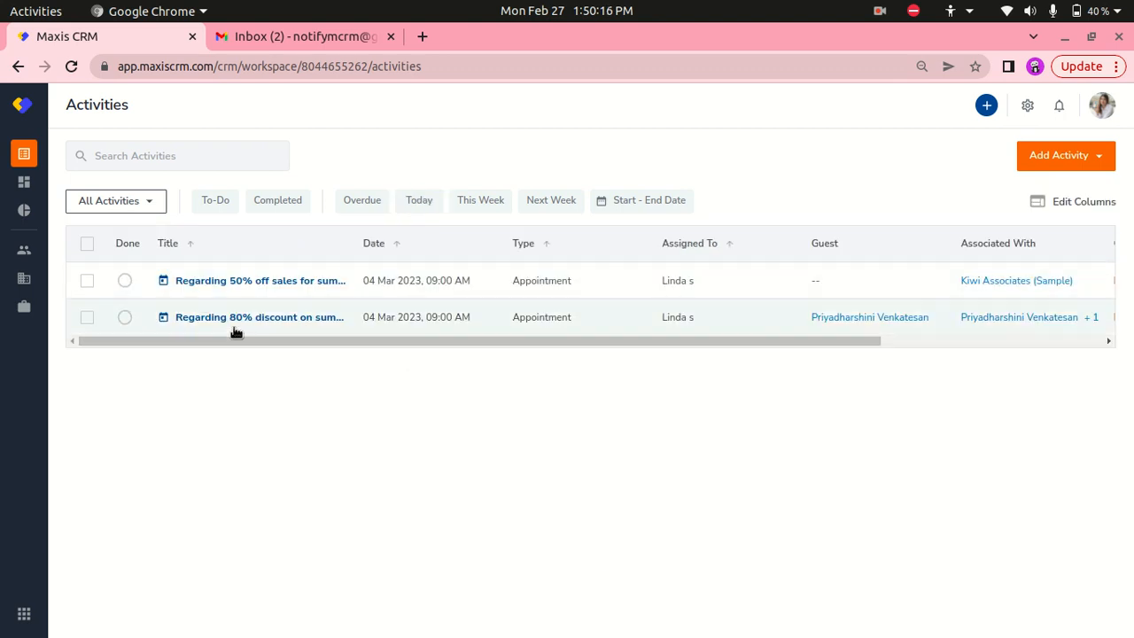
left_click(186, 318)
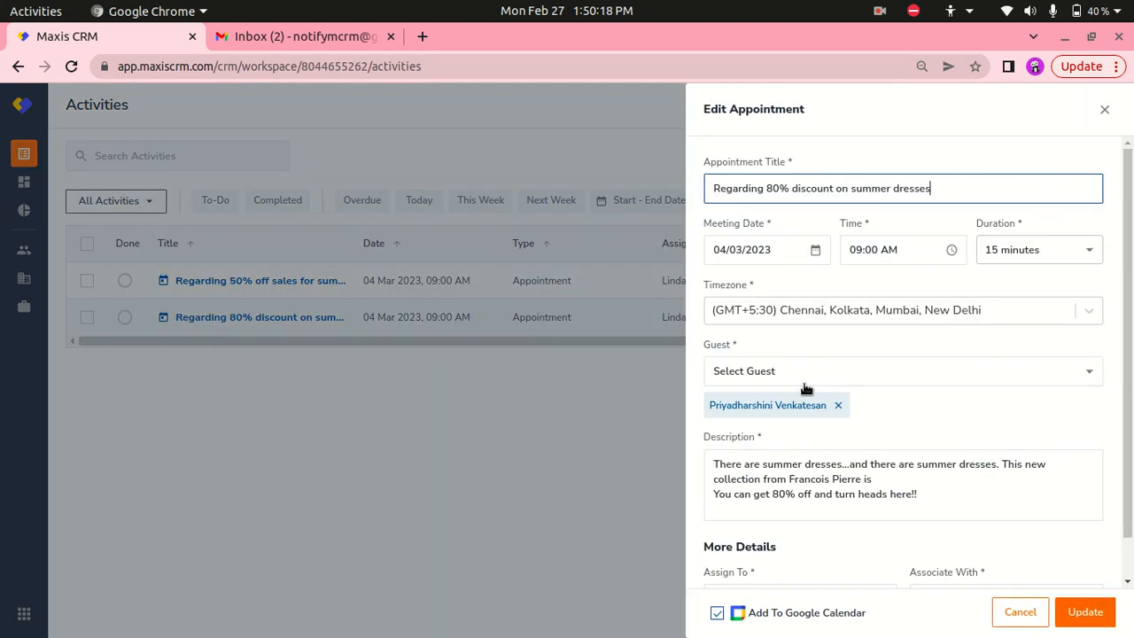
left_click(1016, 614)
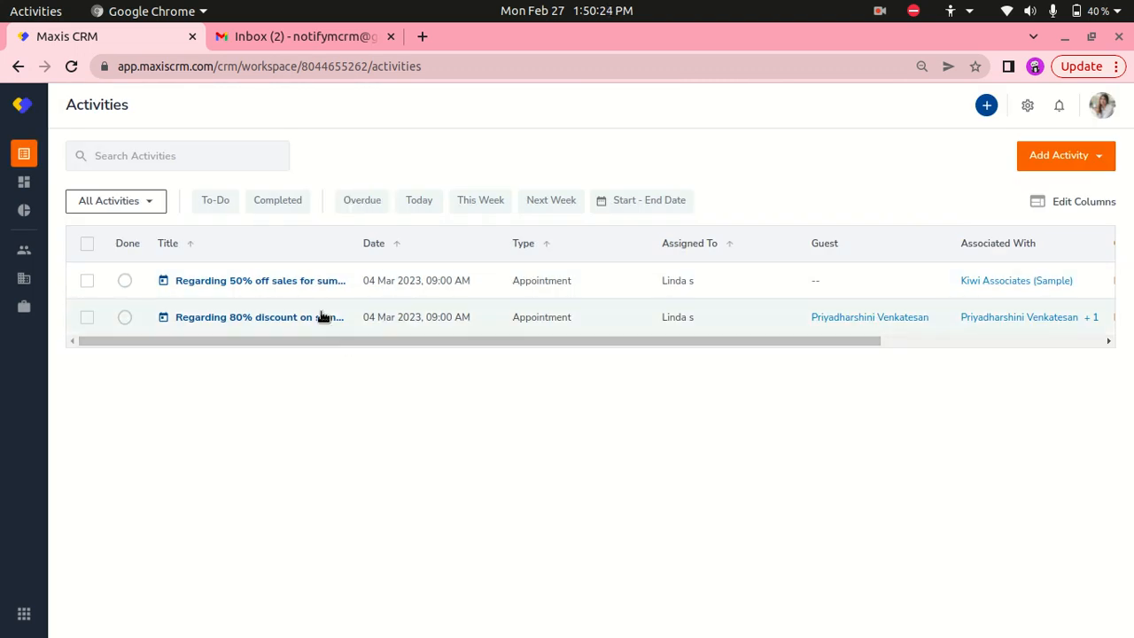
Open the appointment guest's contact details and examine the appointment card in the activity timeline
left_click(18, 252)
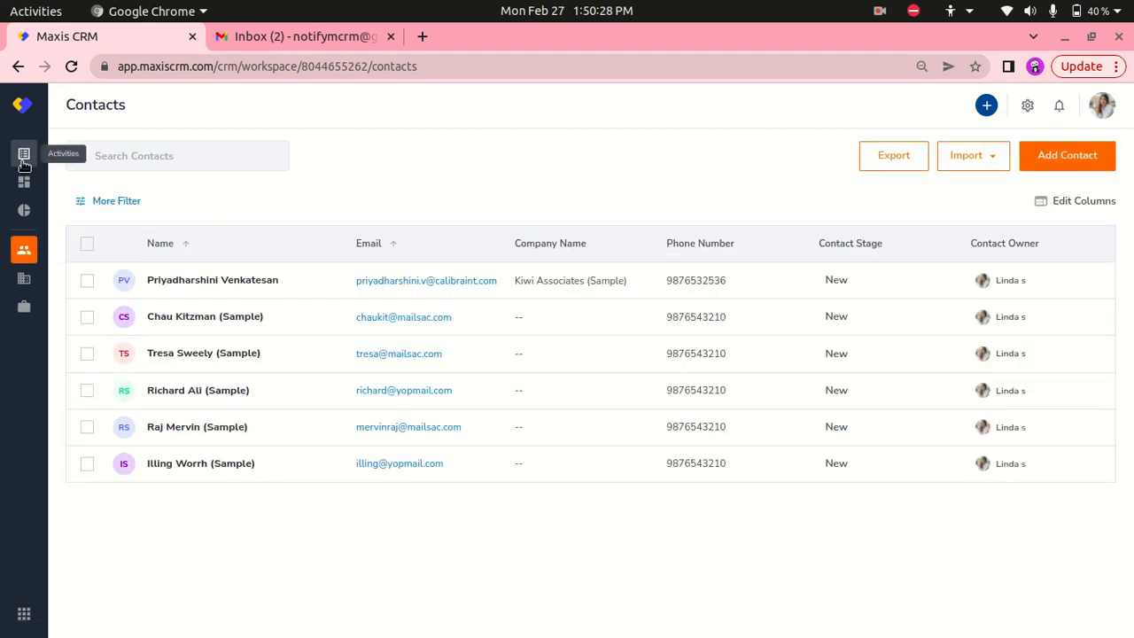
left_click(174, 282)
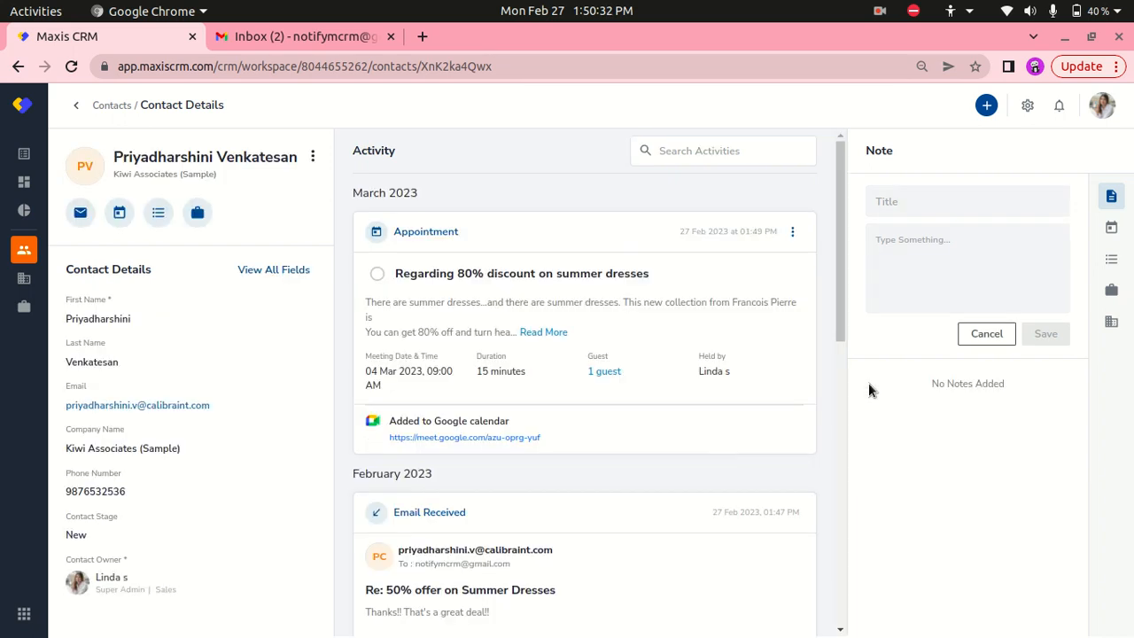
scroll(709, 452, "down", 3)
scroll(673, 450, "up", 3)
left_click_drag(360, 256, 685, 379)
left_click(686, 379)
Examine the received reply, the sent offer email and the contact update entries in the contact's activity timeline
scroll(501, 358, "down", 2)
left_click_drag(397, 373, 590, 427)
left_click(590, 427)
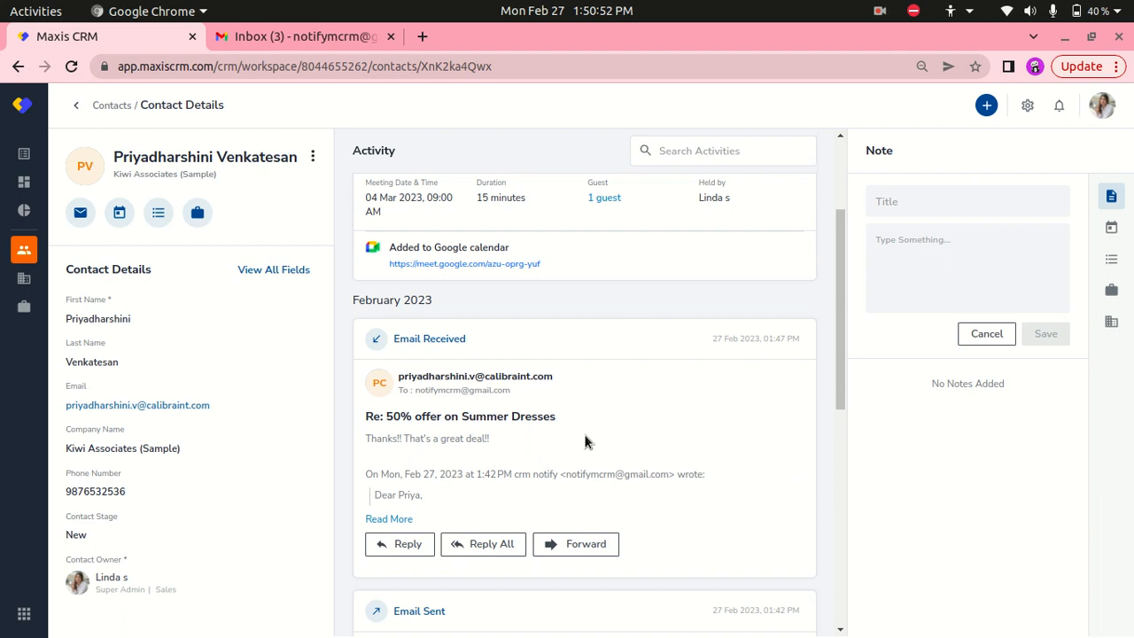
scroll(583, 428, "down", 1)
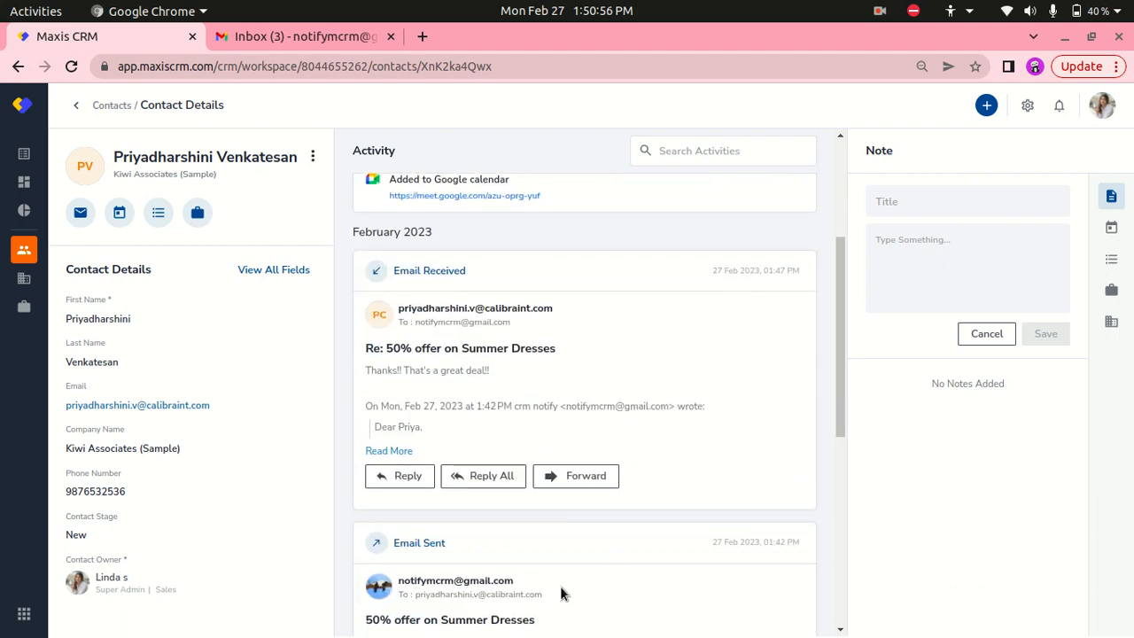
scroll(577, 520, "down", 5)
scroll(575, 523, "up", 7)
scroll(576, 522, "down", 5)
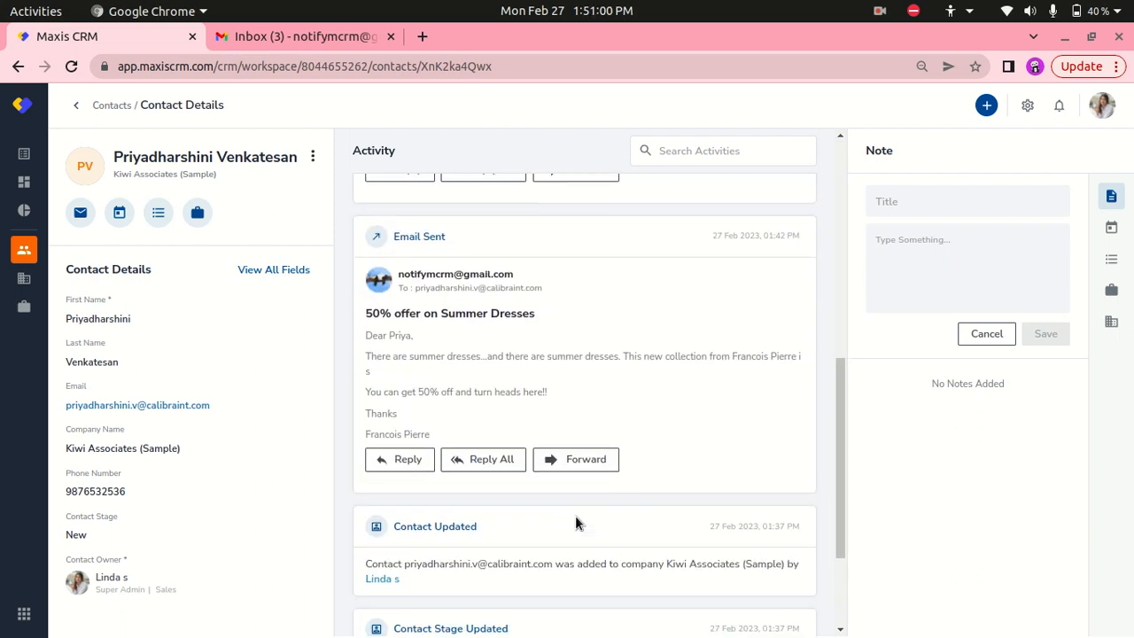
scroll(534, 521, "down", 3)
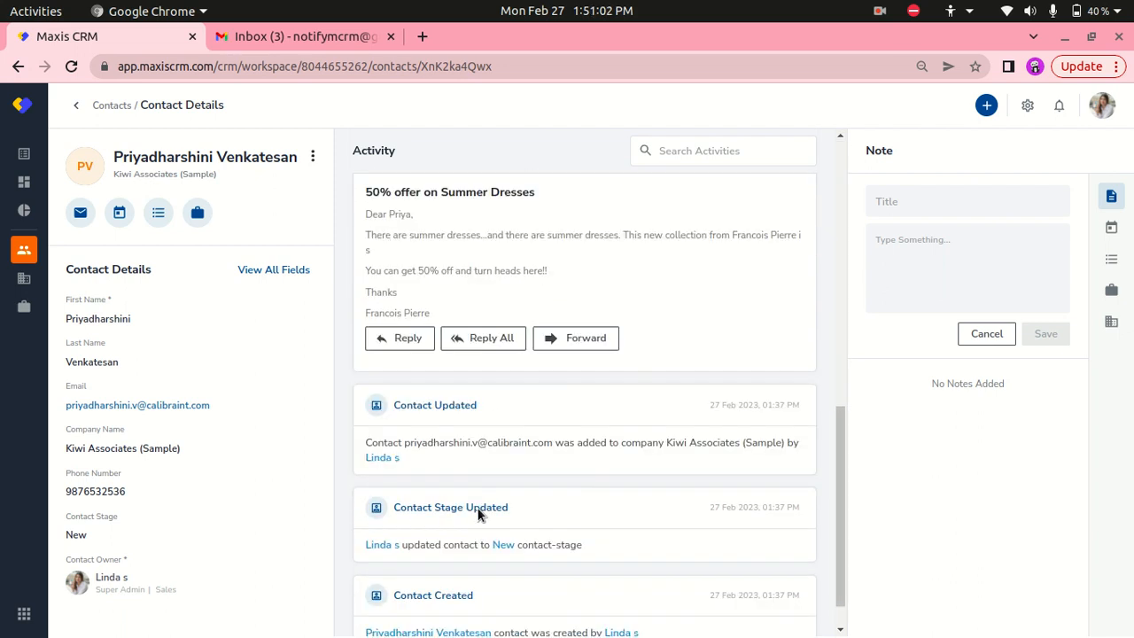
scroll(481, 514, "up", 3)
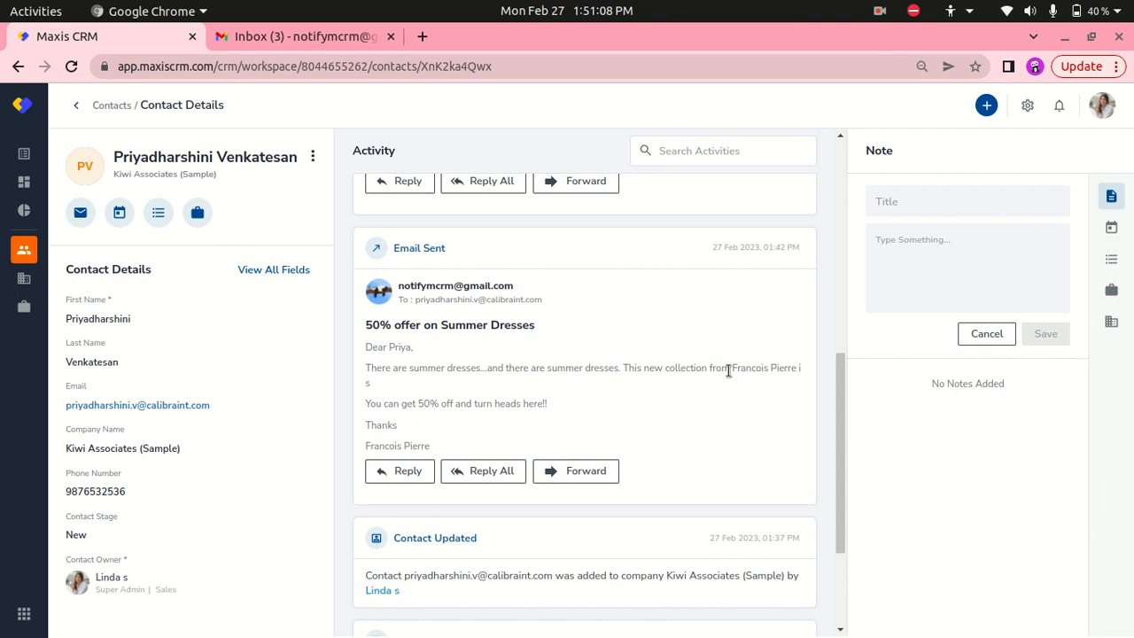
View the blank email form addressed to the contact, close it without sending, and go back to the newest timeline entry
left_click(80, 213)
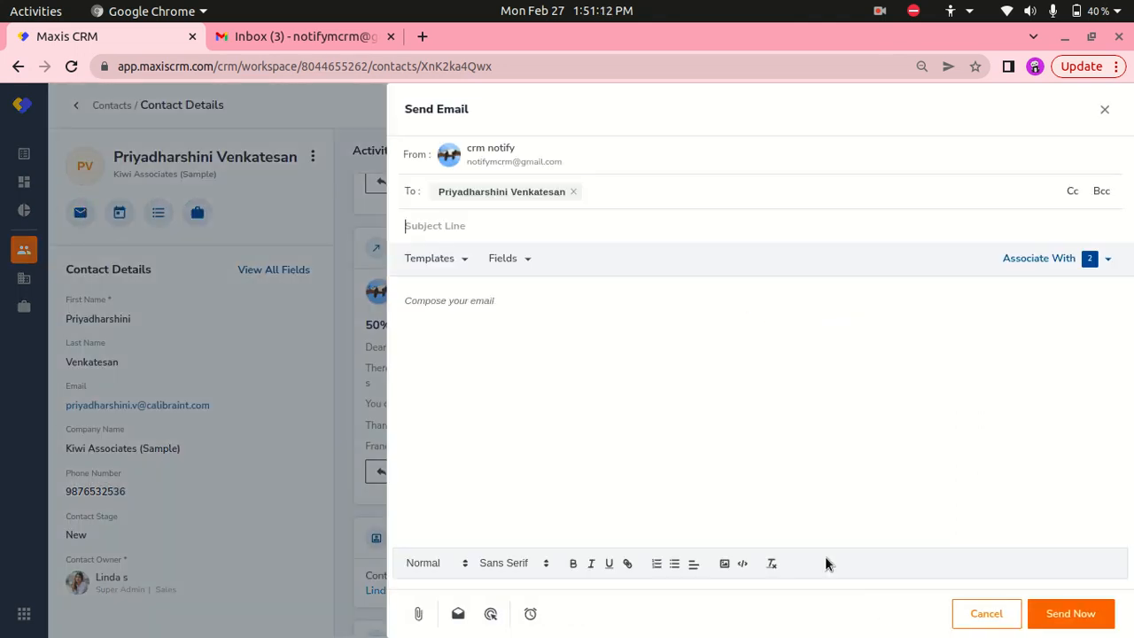
left_click(984, 613)
scroll(620, 444, "up", 2)
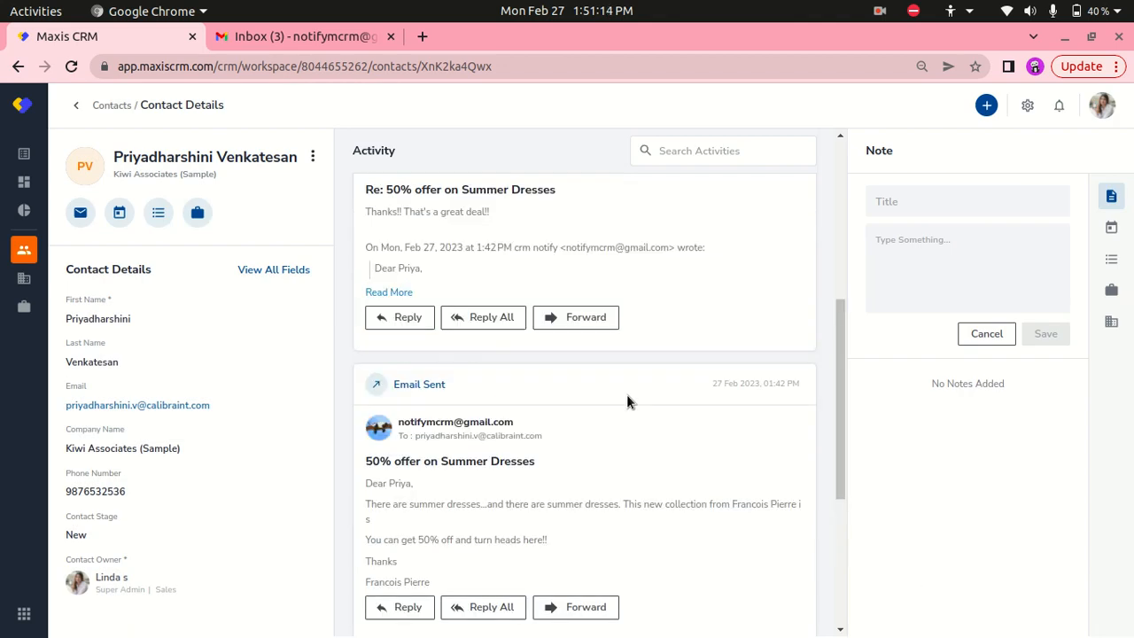
scroll(627, 394, "up", 5)
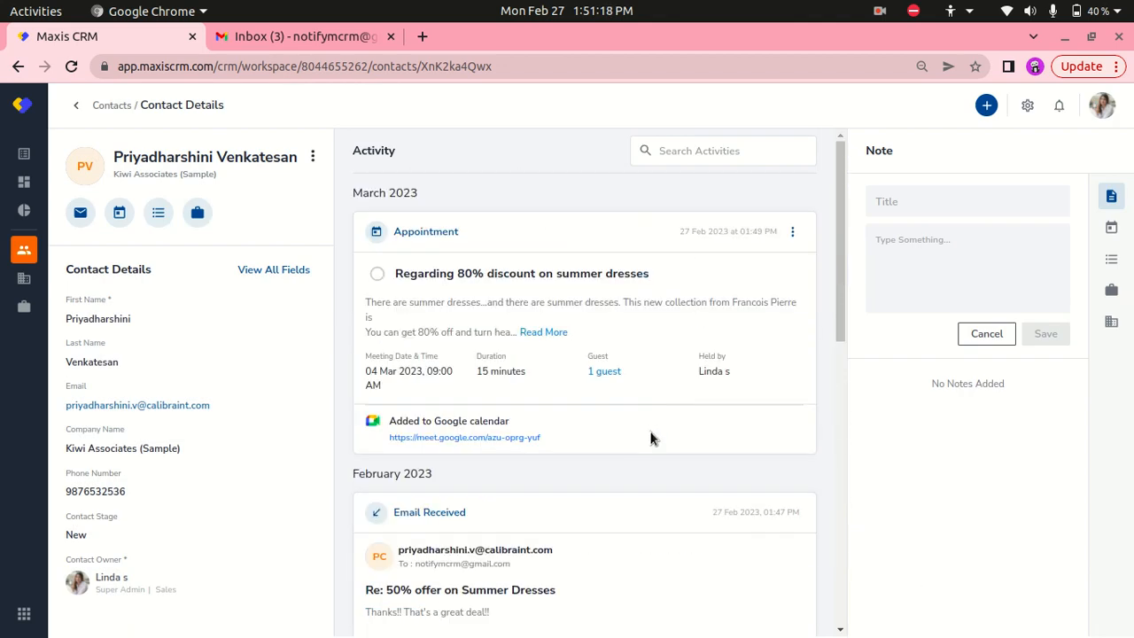
Check the Google Calendar and Gmail entries in the integrations settings, and return to the contacts list
left_click(1027, 105)
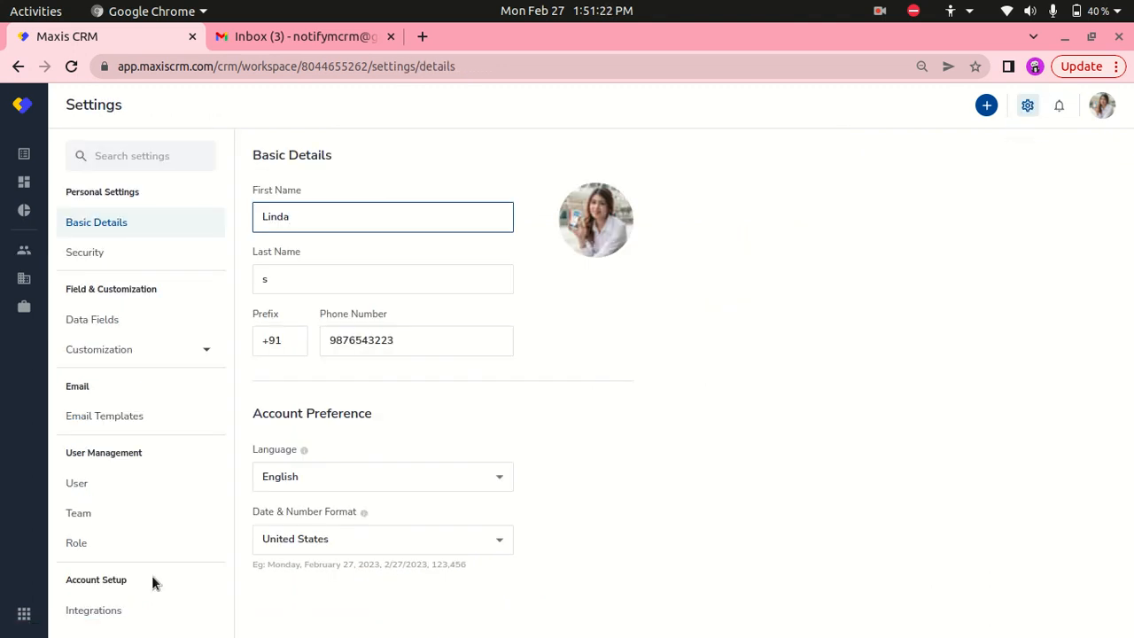
left_click(154, 616)
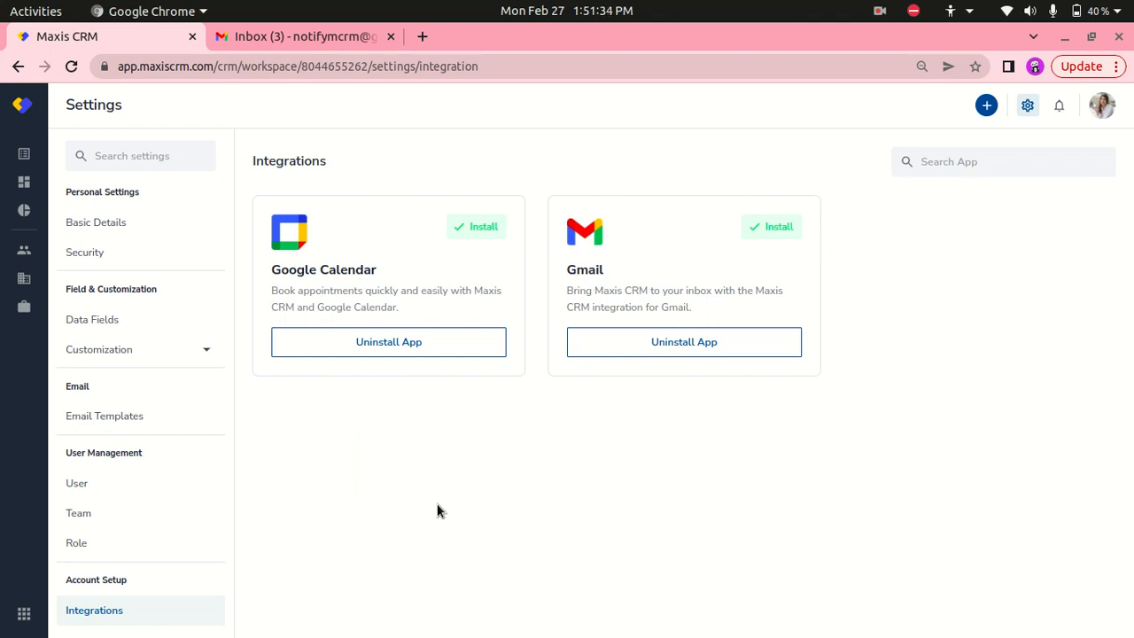
left_click(22, 251)
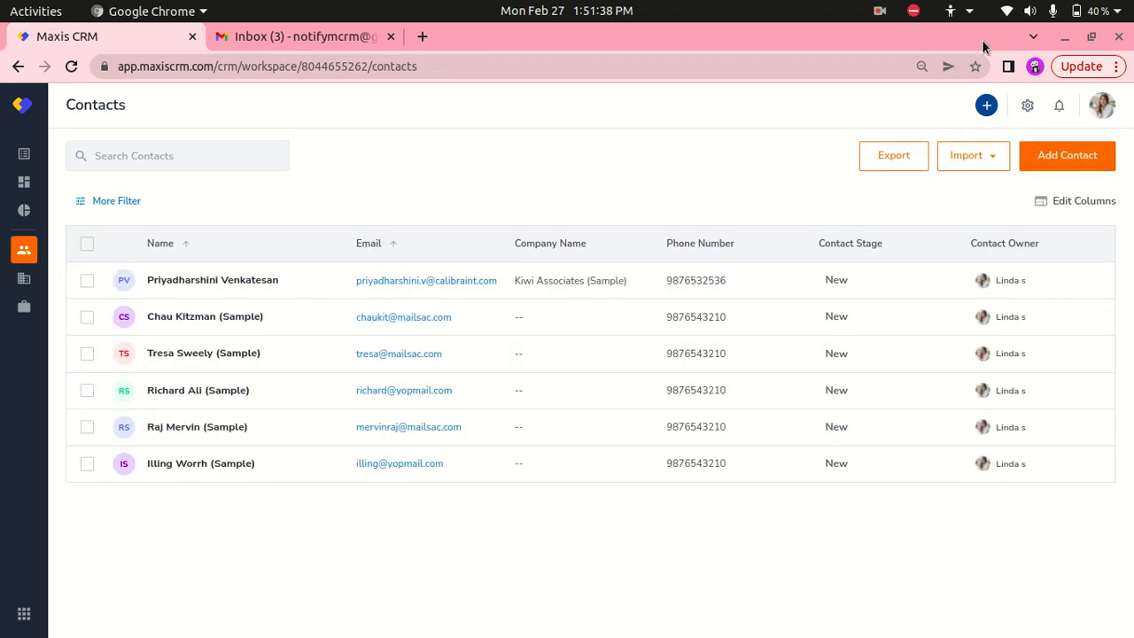
left_click(886, 10)
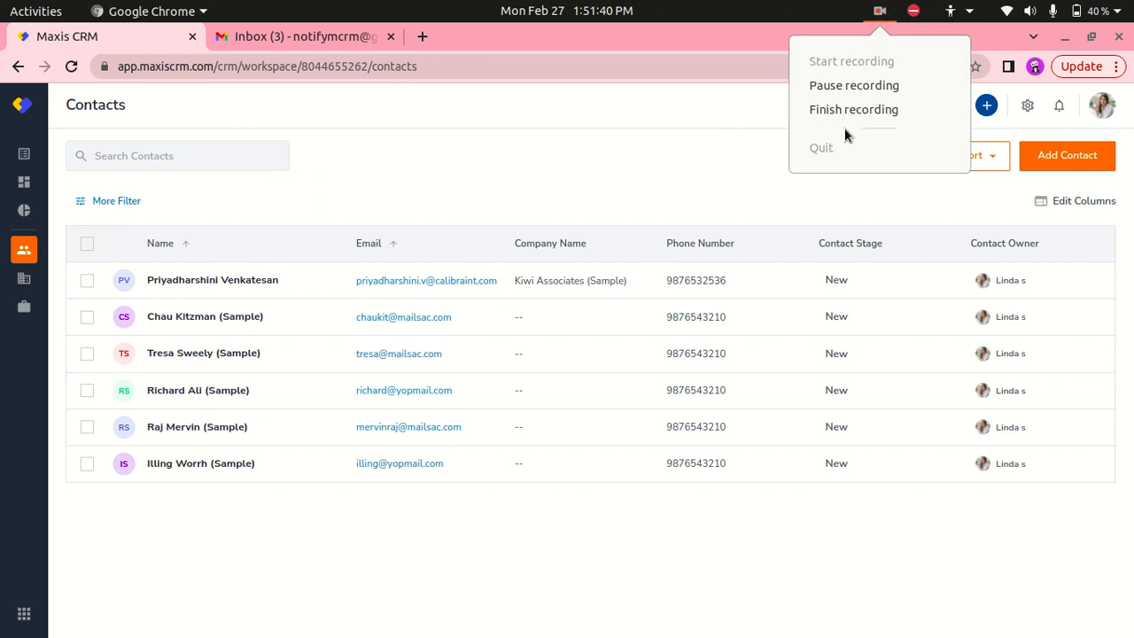